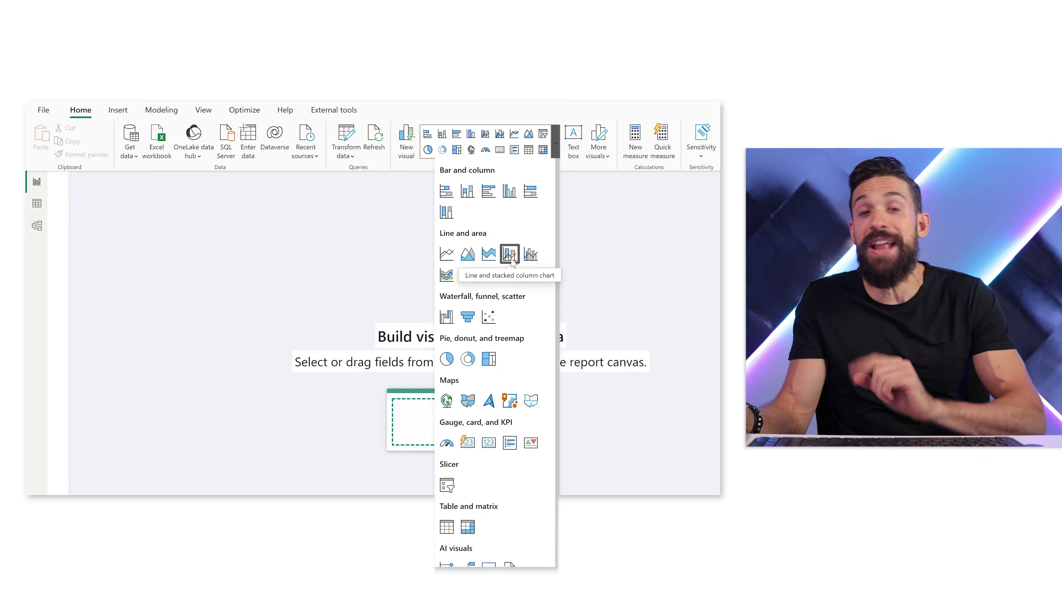
Step: Move the empty line and stacked column chart to the page centre and enlarge it
{"action": "left_click_drag", "start_coordinate": [222, 310], "coordinate": [434, 385]}
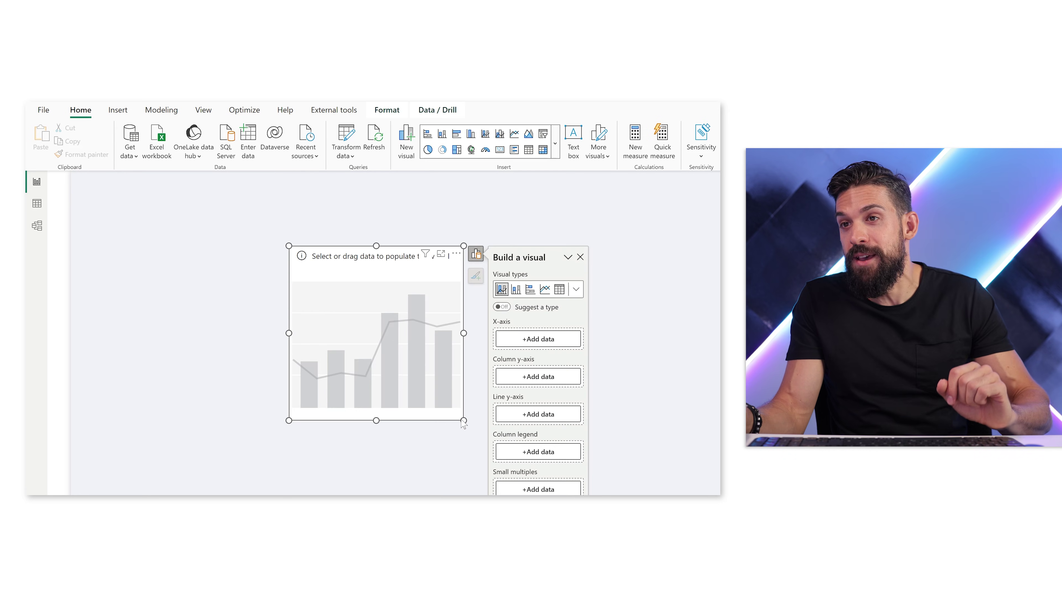
{"action": "left_click_drag", "start_coordinate": [463, 420], "coordinate": [618, 474]}
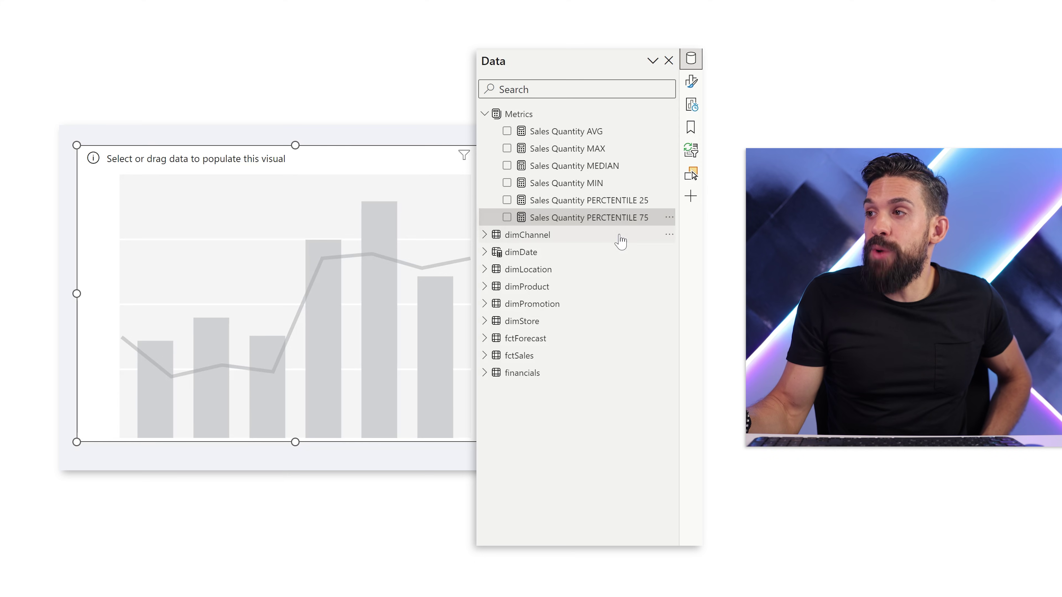
Step: Plot Sales Quantity MEDIAN on the line y-axis against dimChannel ChannelName on the x-axis
{"action": "left_click", "coordinate": [506, 166]}
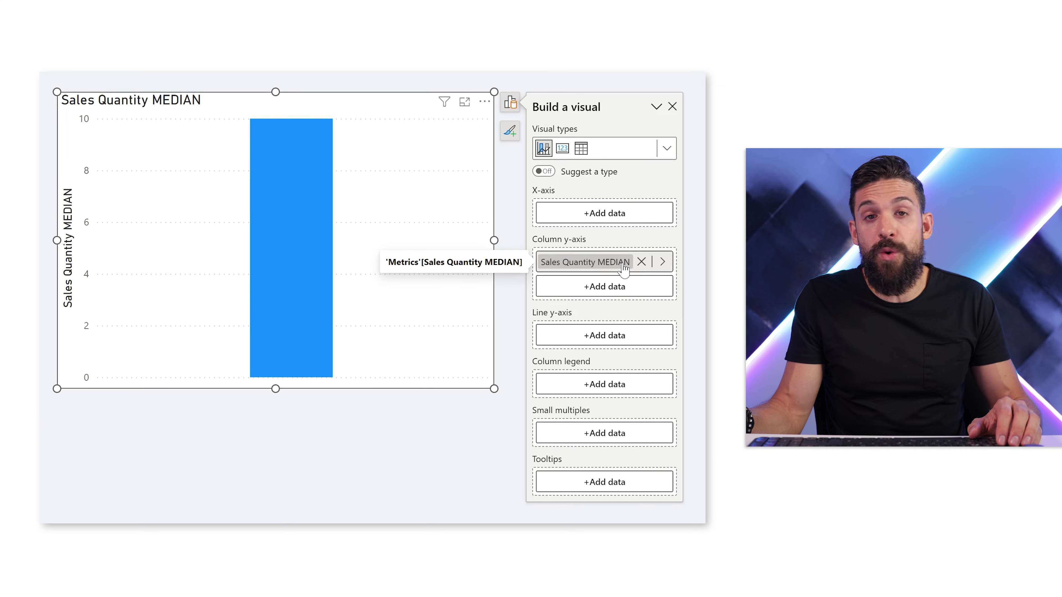
{"action": "left_click_drag", "start_coordinate": [624, 270], "coordinate": [625, 338]}
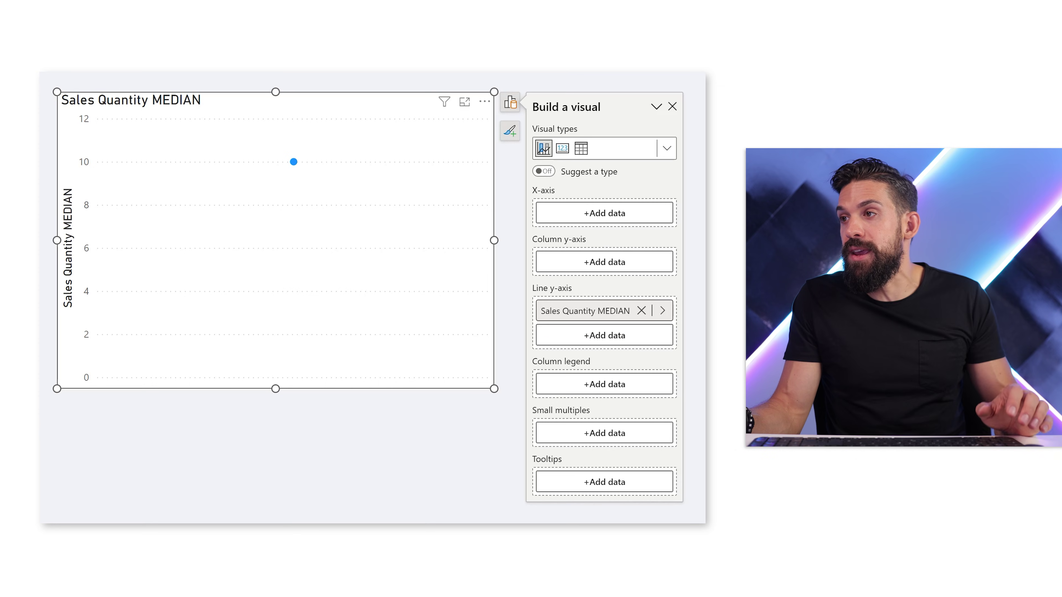
{"action": "left_click", "coordinate": [494, 235]}
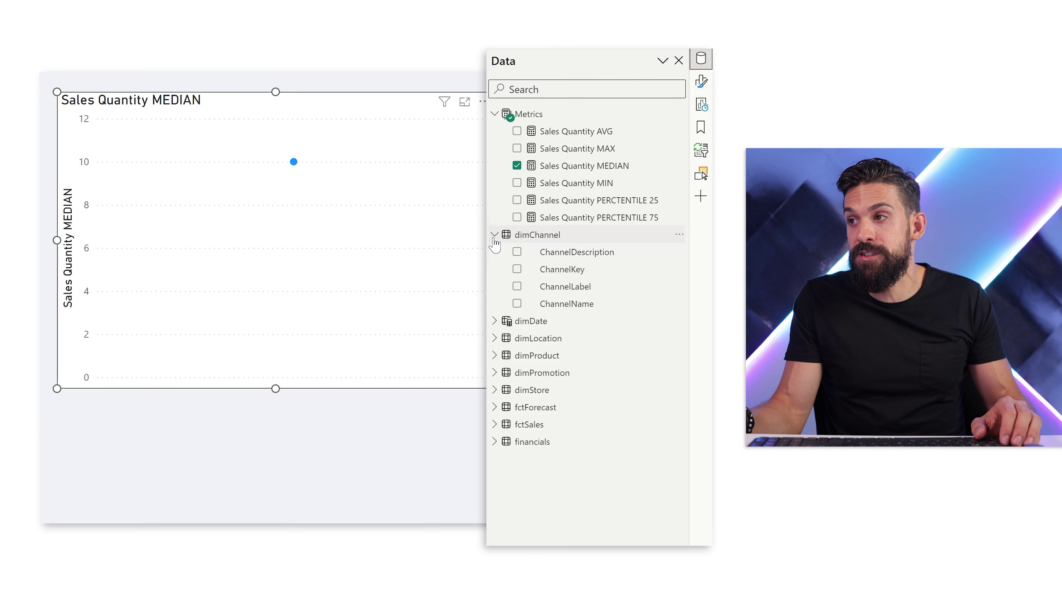
{"action": "left_click_drag", "start_coordinate": [577, 310], "coordinate": [616, 217]}
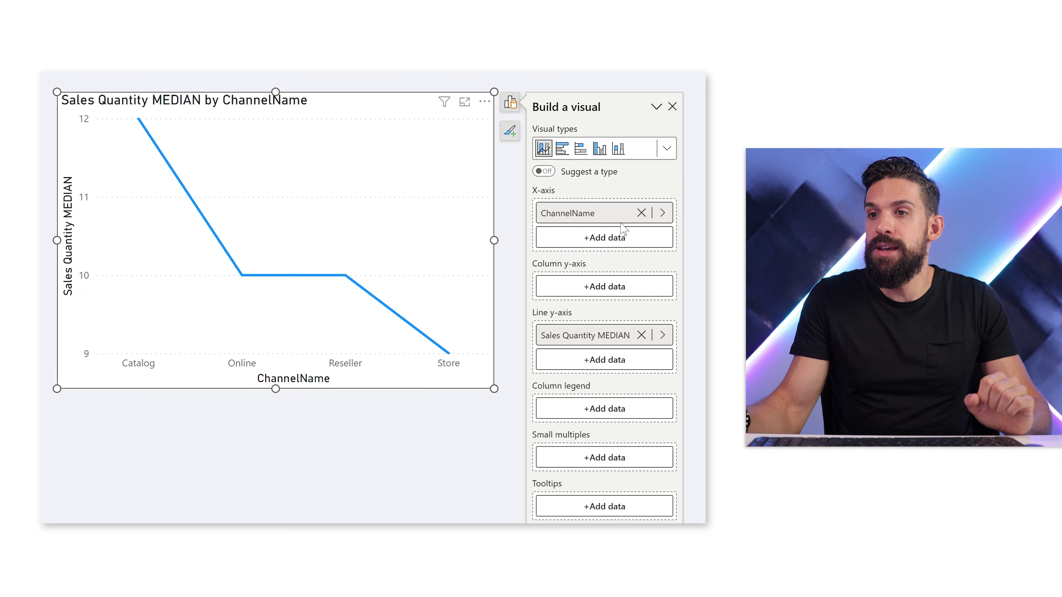
{"action": "left_click", "coordinate": [511, 133]}
Step: Turn markers on and set the line stroke width to 0 px so only dots remain
{"action": "left_click", "coordinate": [571, 314]}
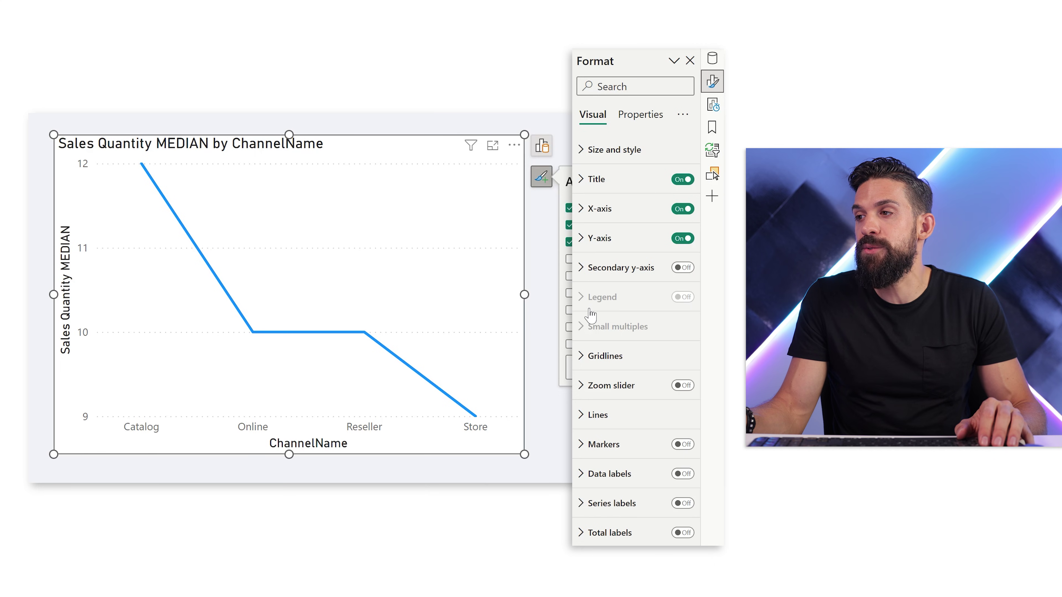
{"action": "left_click", "coordinate": [683, 444]}
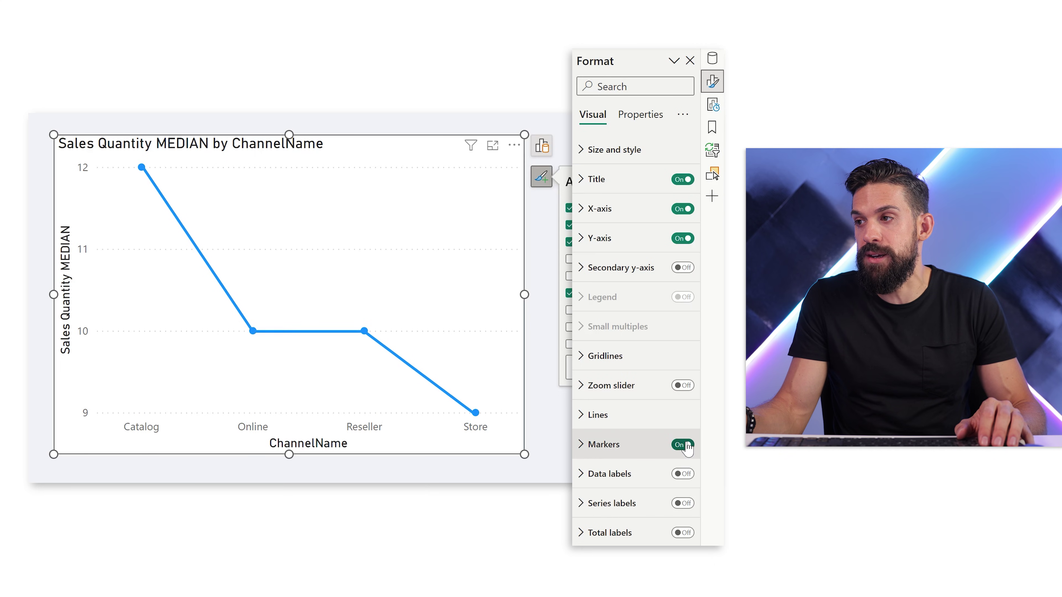
{"action": "left_click", "coordinate": [634, 425]}
{"action": "scroll", "coordinate": [634, 427], "scroll_direction": "down", "scroll_amount": 5}
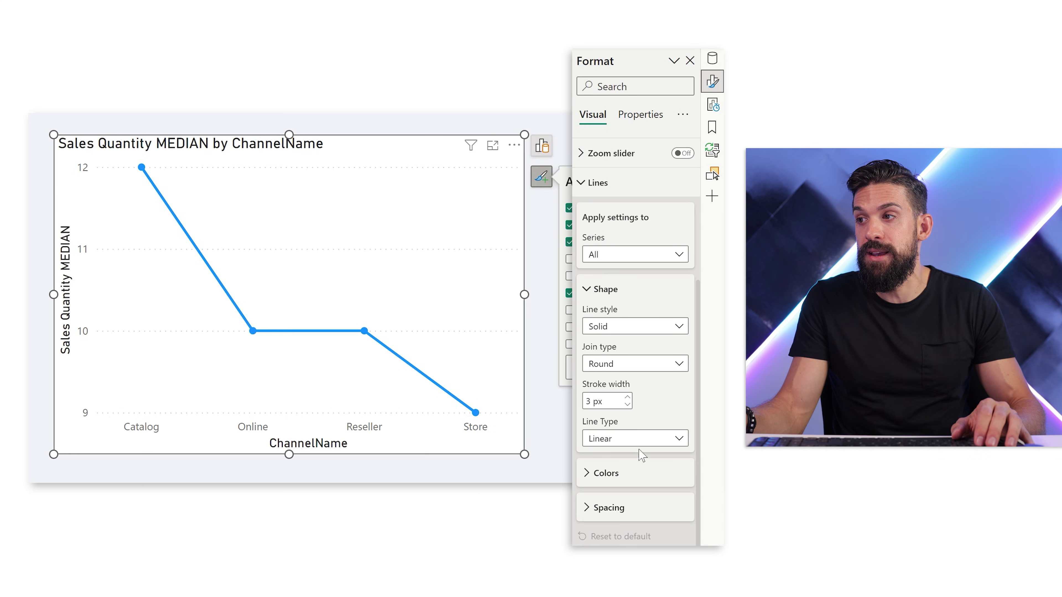
{"action": "left_click", "coordinate": [628, 405]}
{"action": "left_click", "coordinate": [627, 405]}
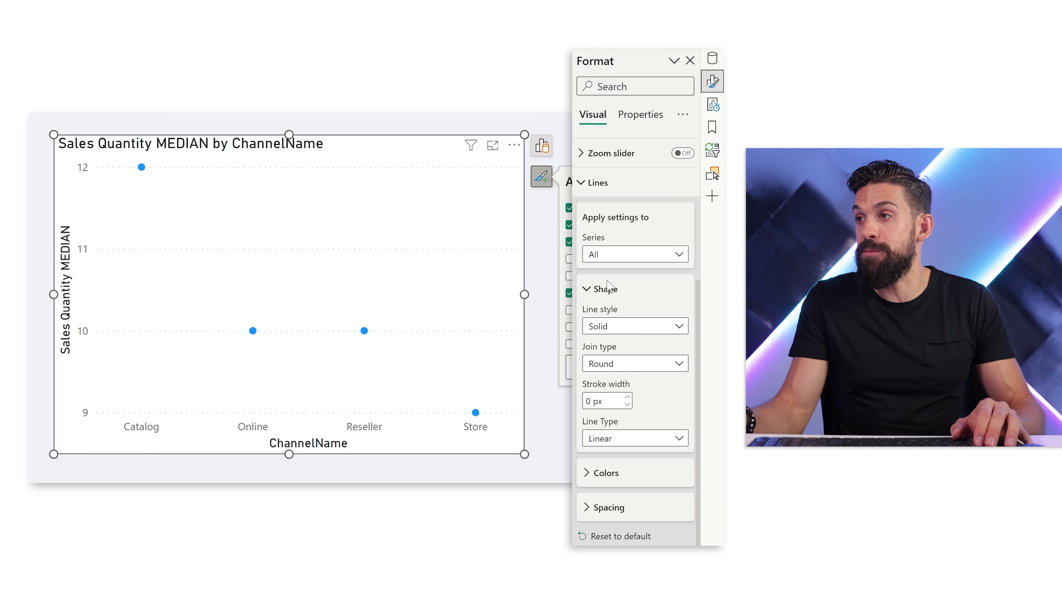
{"action": "scroll", "coordinate": [609, 287], "scroll_direction": "up", "scroll_amount": 5}
Step: Set the y-axis minimum to 0 and enable the secondary y-axis with minimum 0
{"action": "left_click", "coordinate": [605, 238]}
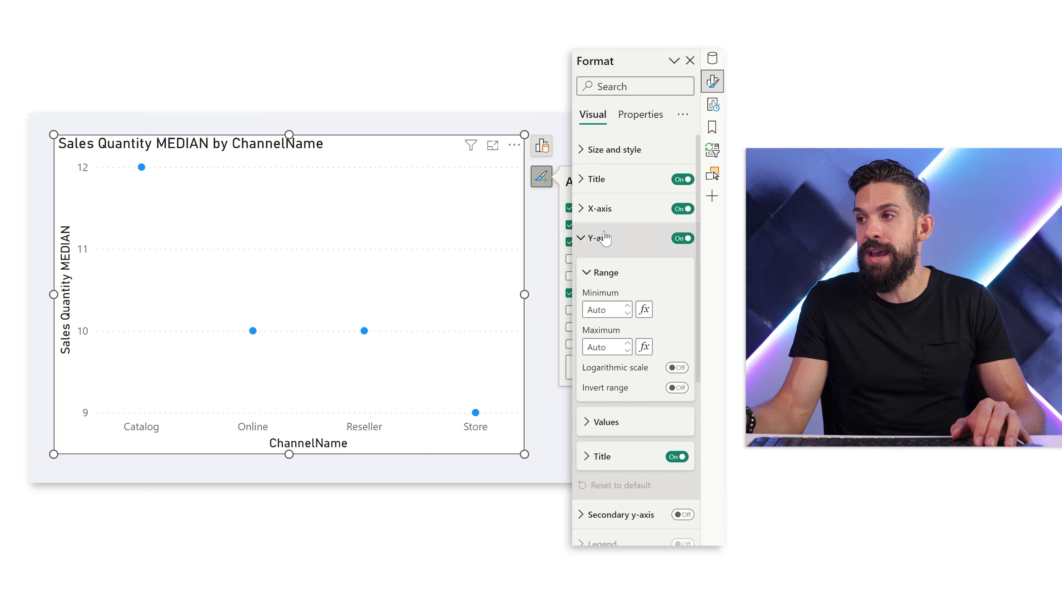
{"action": "type", "text": "0"}
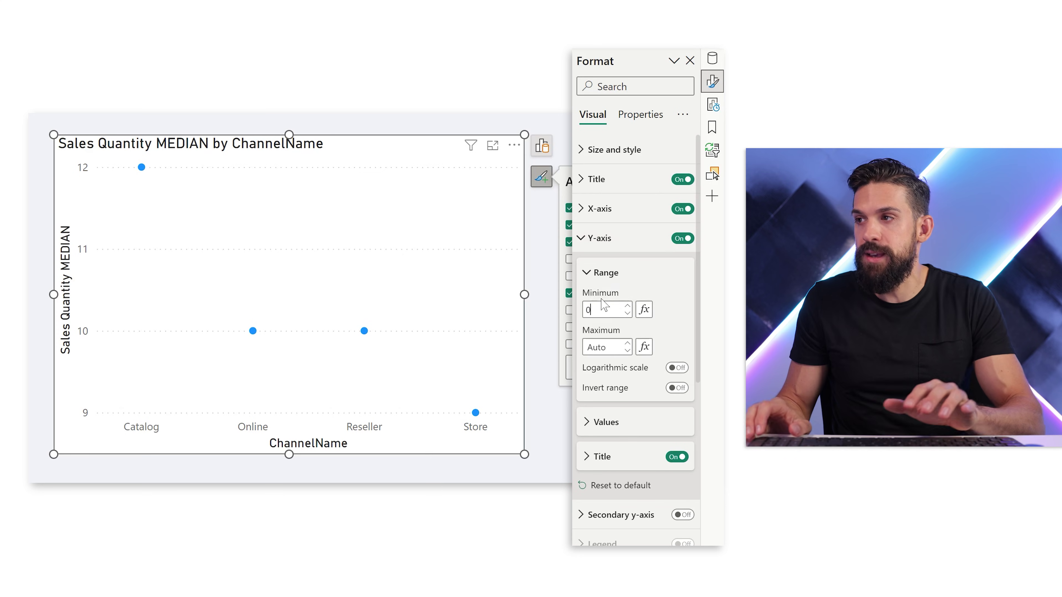
{"action": "key", "text": "Return"}
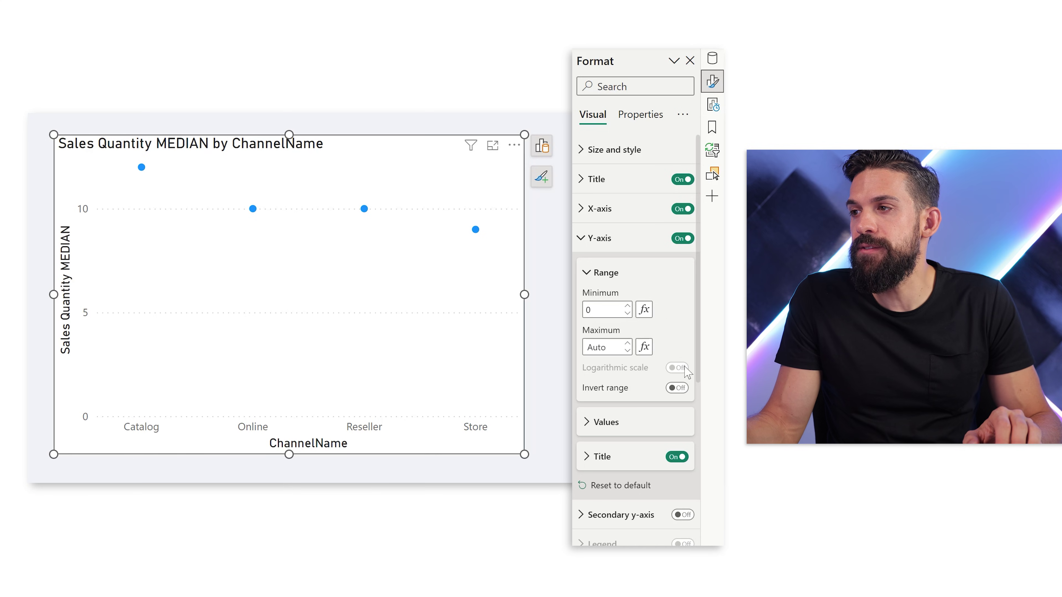
{"action": "left_click", "coordinate": [683, 515]}
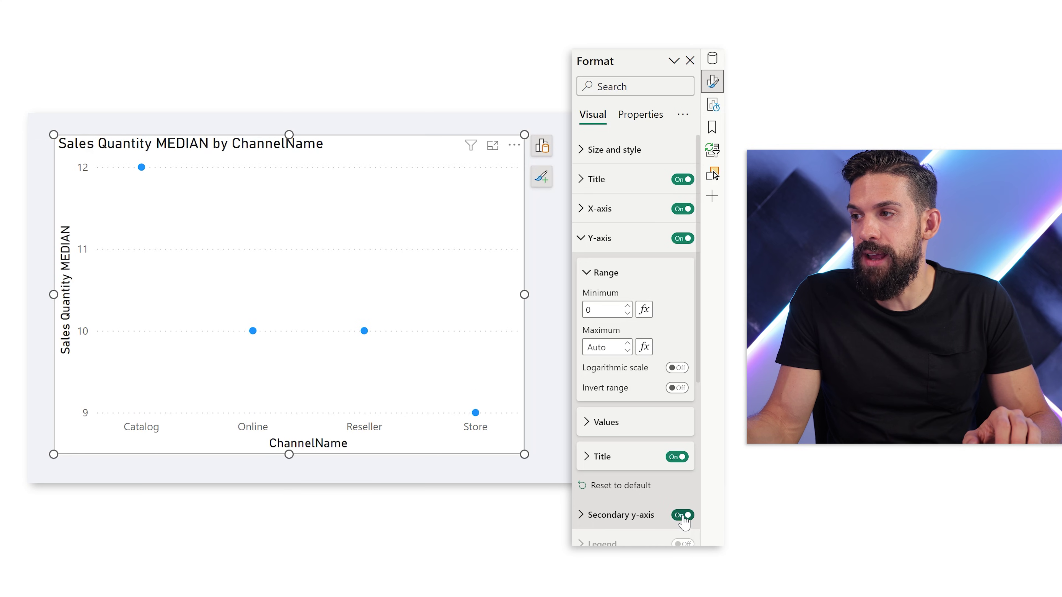
{"action": "left_click", "coordinate": [631, 515]}
{"action": "scroll", "coordinate": [618, 481], "scroll_direction": "down", "scroll_amount": 4}
{"action": "left_click", "coordinate": [609, 432]}
{"action": "type", "text": "0"}
{"action": "key", "text": "Return"}
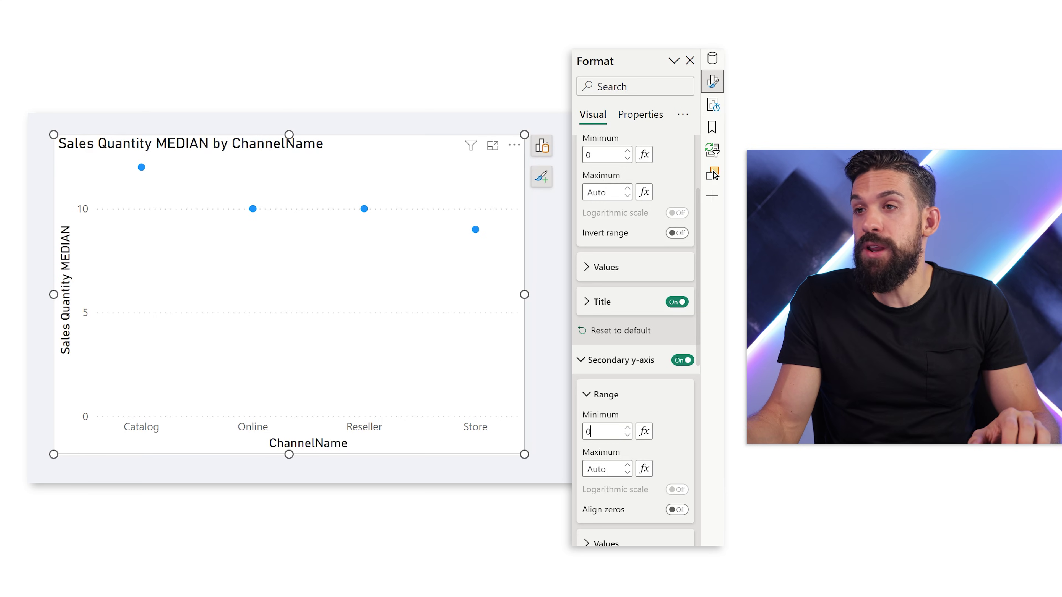
{"action": "left_click", "coordinate": [542, 145]}
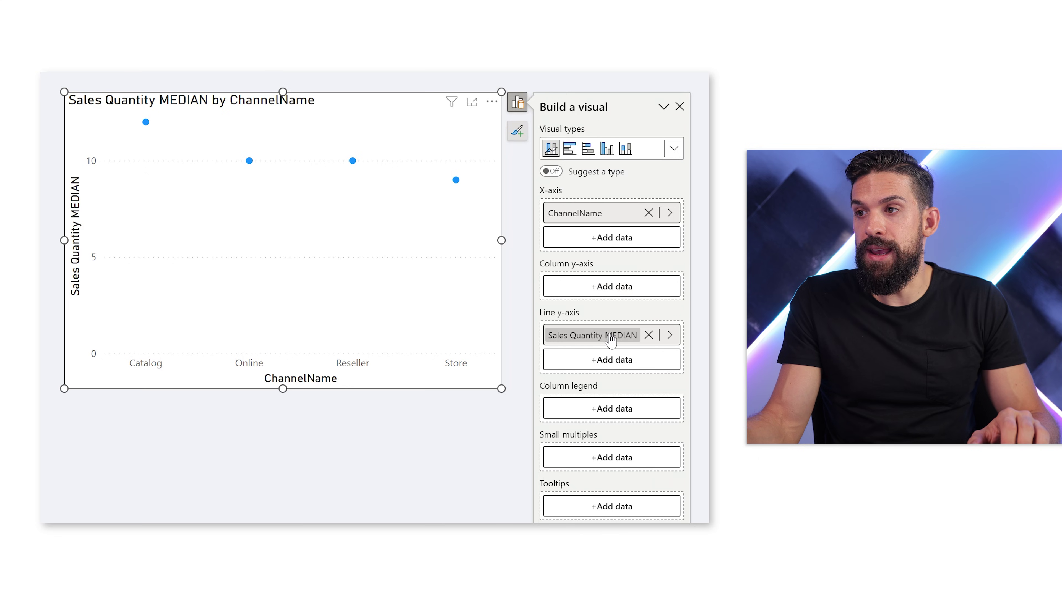
Step: Add Sales Quantity MAX and Sales Quantity MIN from Metrics to the Line y-axis well
{"action": "left_click", "coordinate": [622, 361]}
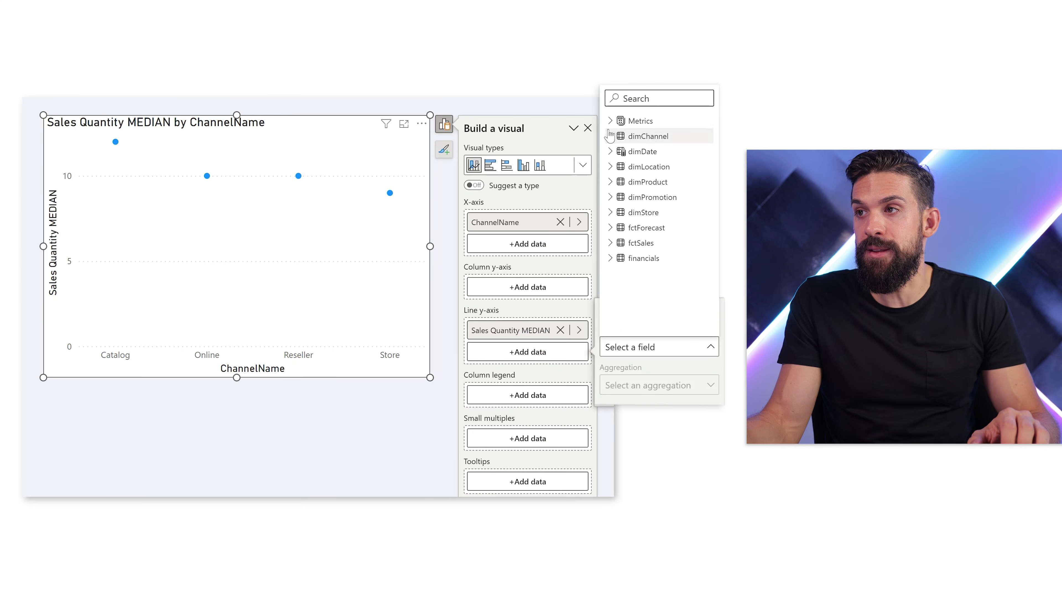
{"action": "left_click", "coordinate": [623, 121]}
{"action": "left_click", "coordinate": [665, 154]}
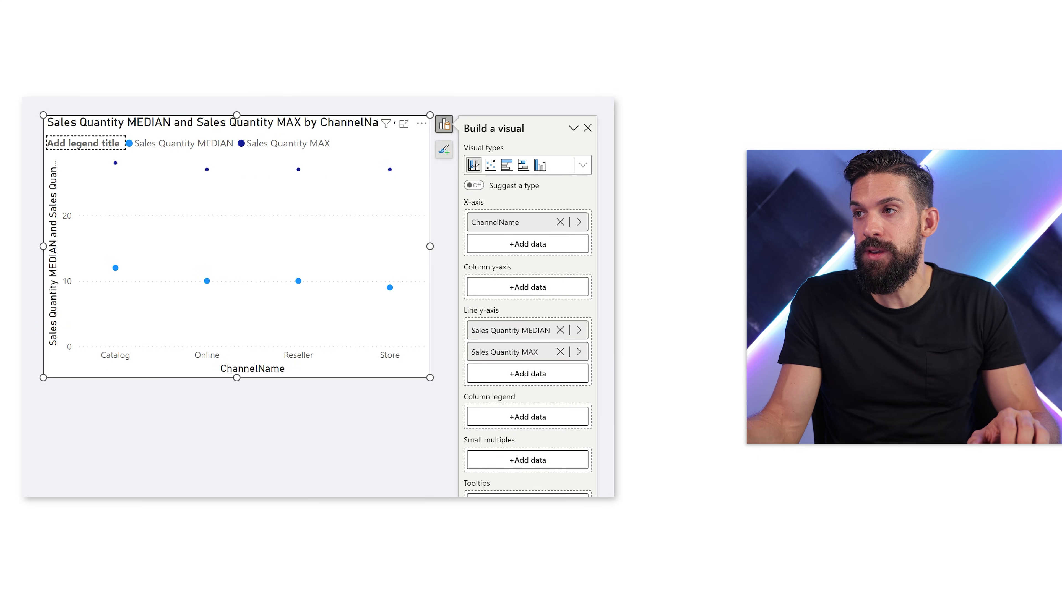
{"action": "left_click", "coordinate": [514, 381]}
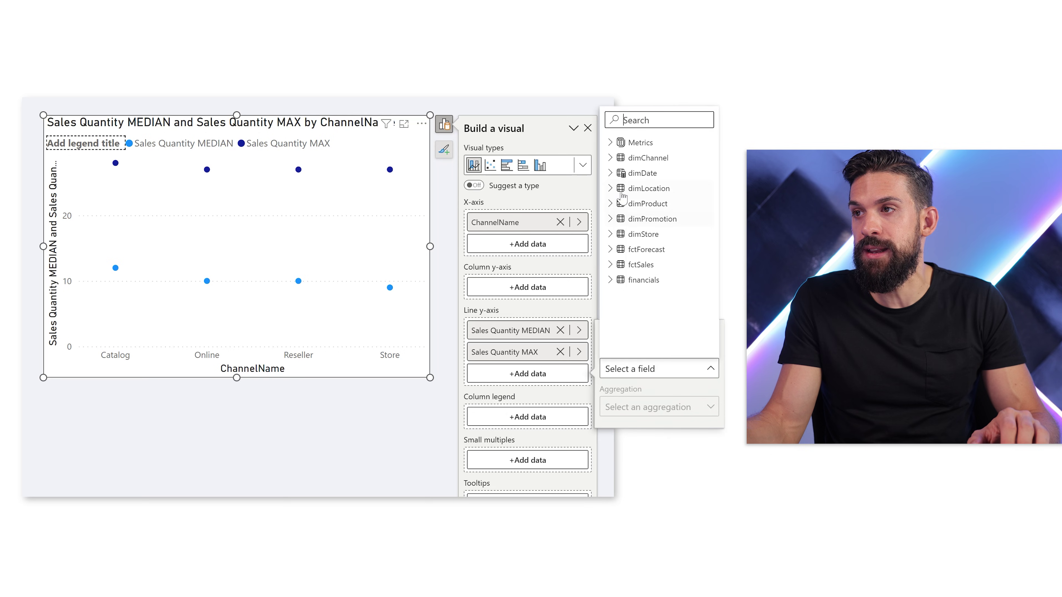
{"action": "left_click", "coordinate": [640, 142]}
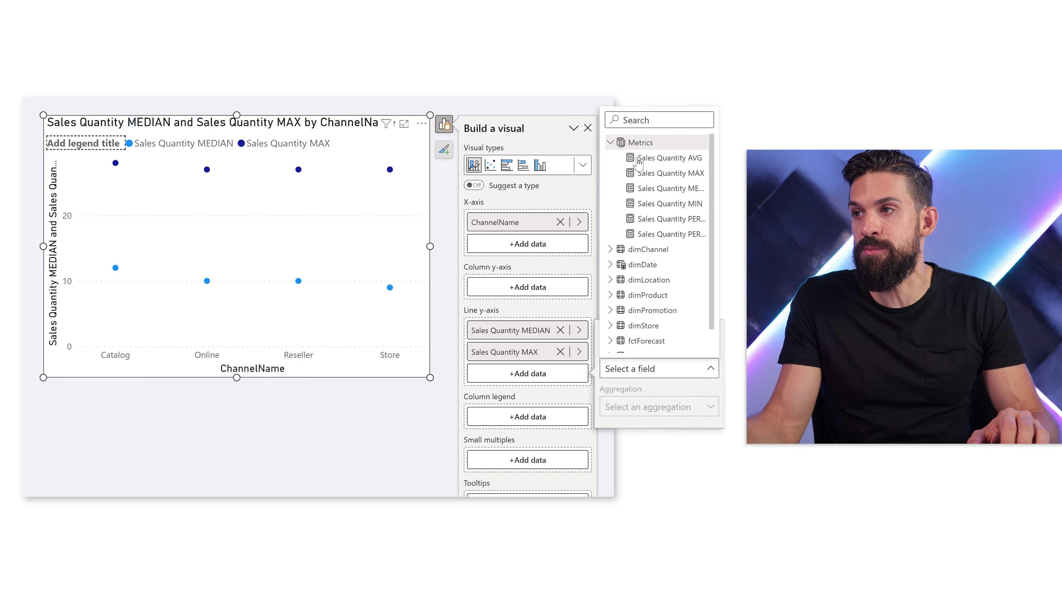
{"action": "left_click", "coordinate": [669, 203]}
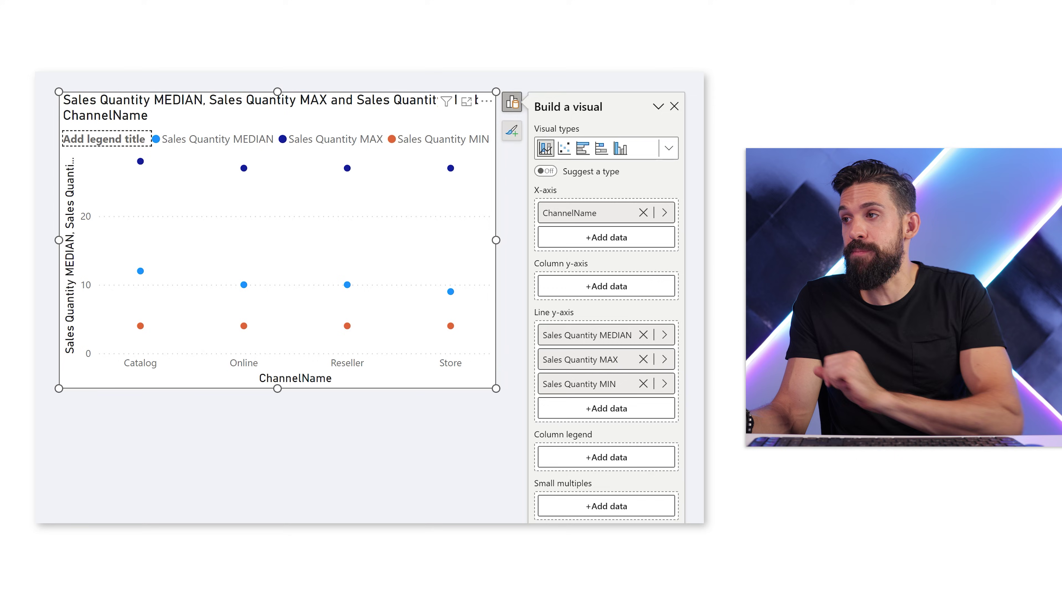
{"action": "left_click", "coordinate": [512, 130]}
Step: Hide the ChannelName x-axis title and the y-axis title
{"action": "left_click", "coordinate": [519, 180]}
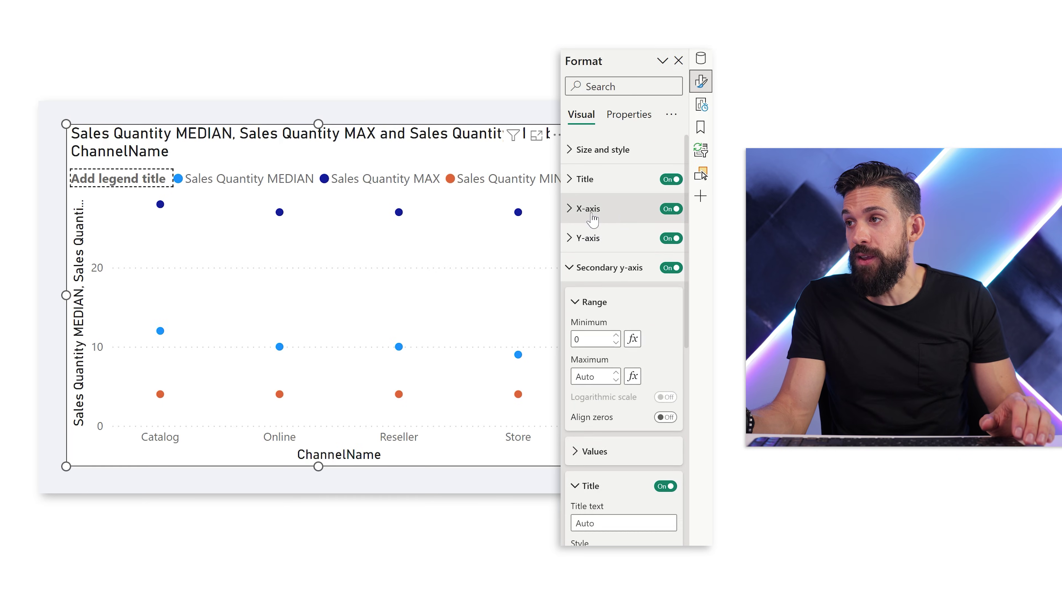
{"action": "left_click", "coordinate": [593, 219]}
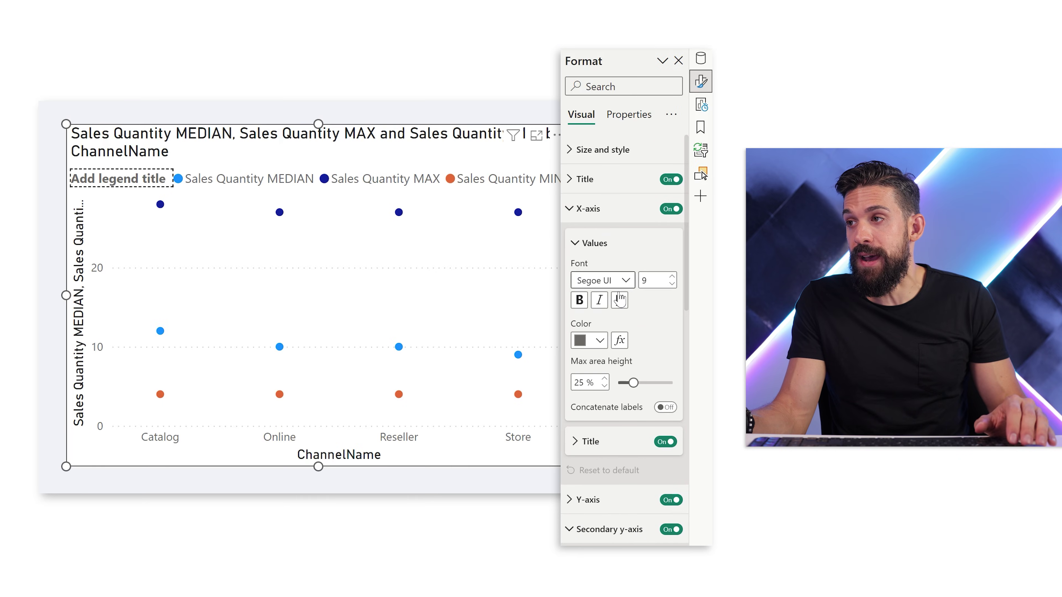
{"action": "left_click", "coordinate": [664, 442]}
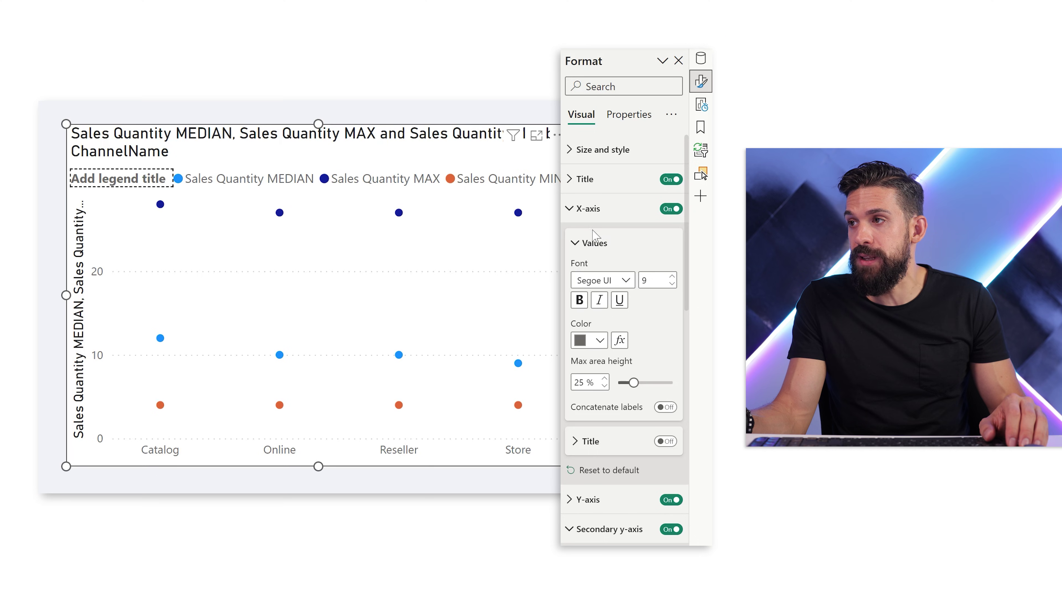
{"action": "left_click", "coordinate": [594, 243]}
{"action": "left_click", "coordinate": [588, 208]}
{"action": "left_click", "coordinate": [597, 242]}
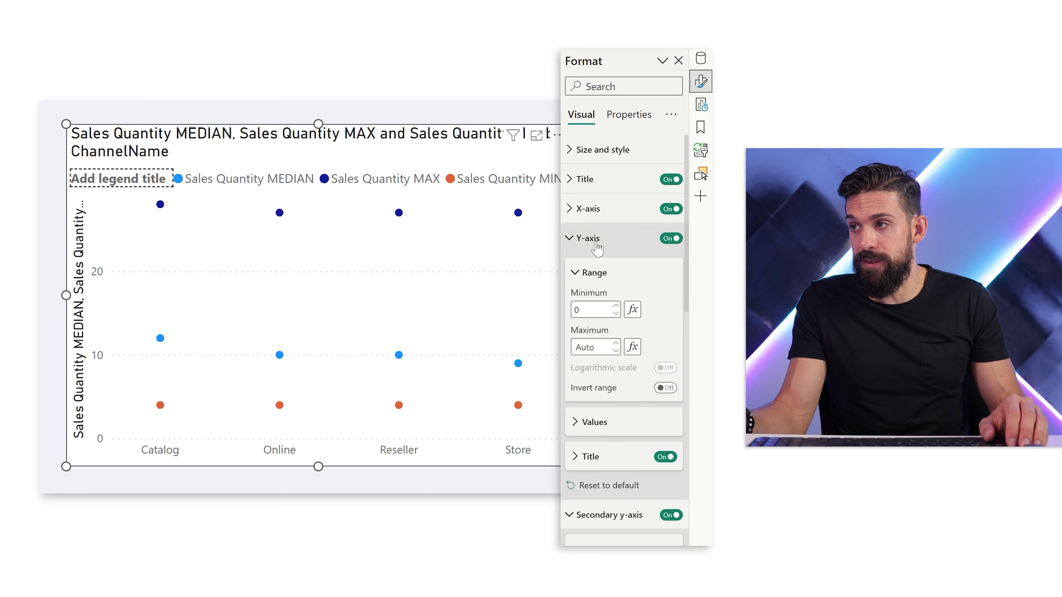
{"action": "left_click", "coordinate": [665, 457]}
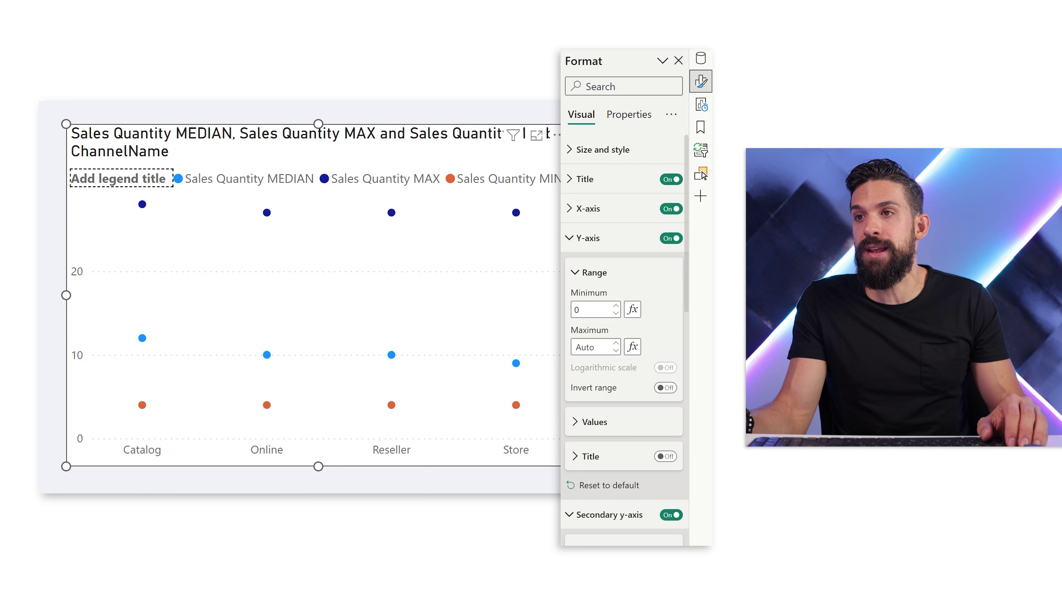
Step: Hide the legend title, leaving only the series names in the legend
{"action": "left_click", "coordinate": [592, 240]}
{"action": "left_click", "coordinate": [594, 302]}
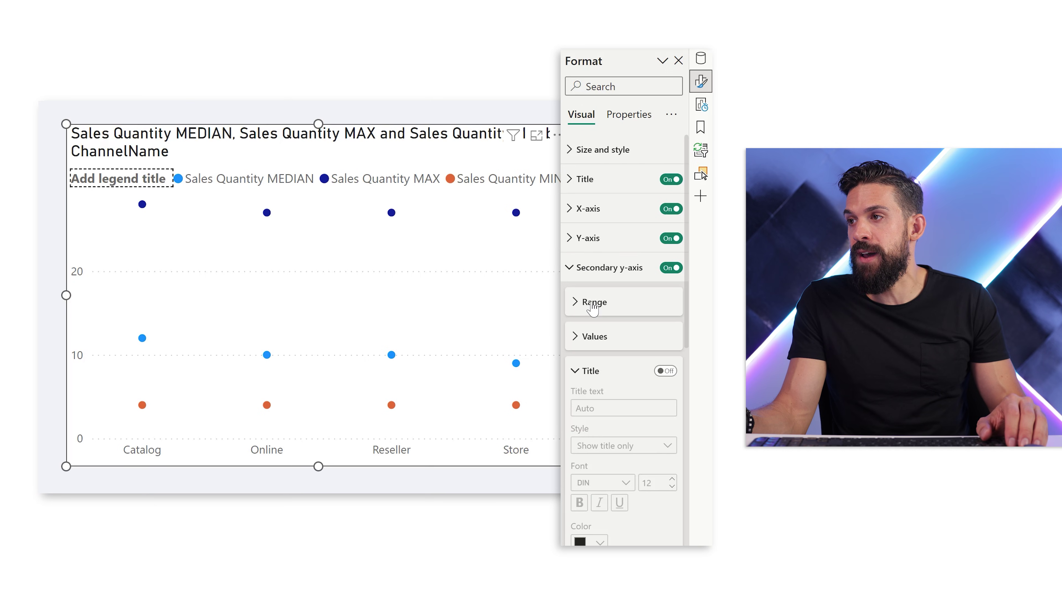
{"action": "left_click", "coordinate": [596, 270]}
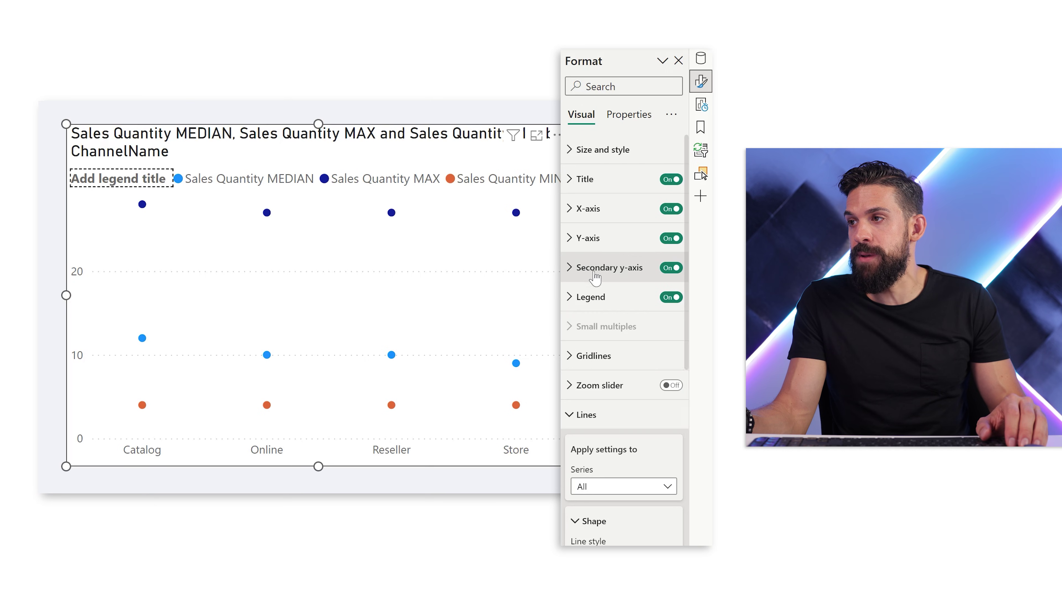
{"action": "left_click", "coordinate": [598, 302]}
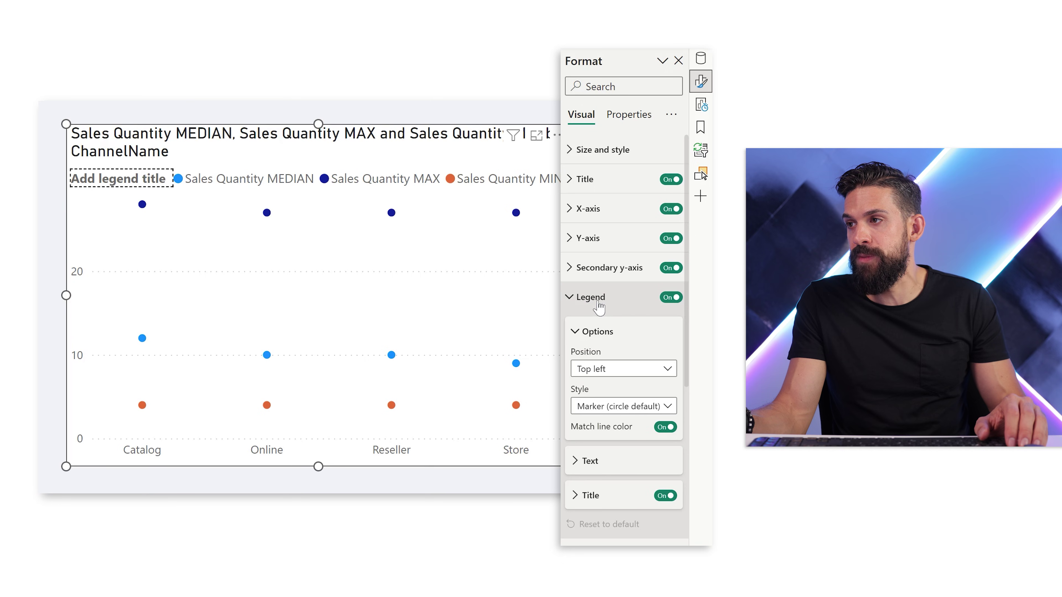
{"action": "left_click", "coordinate": [665, 497]}
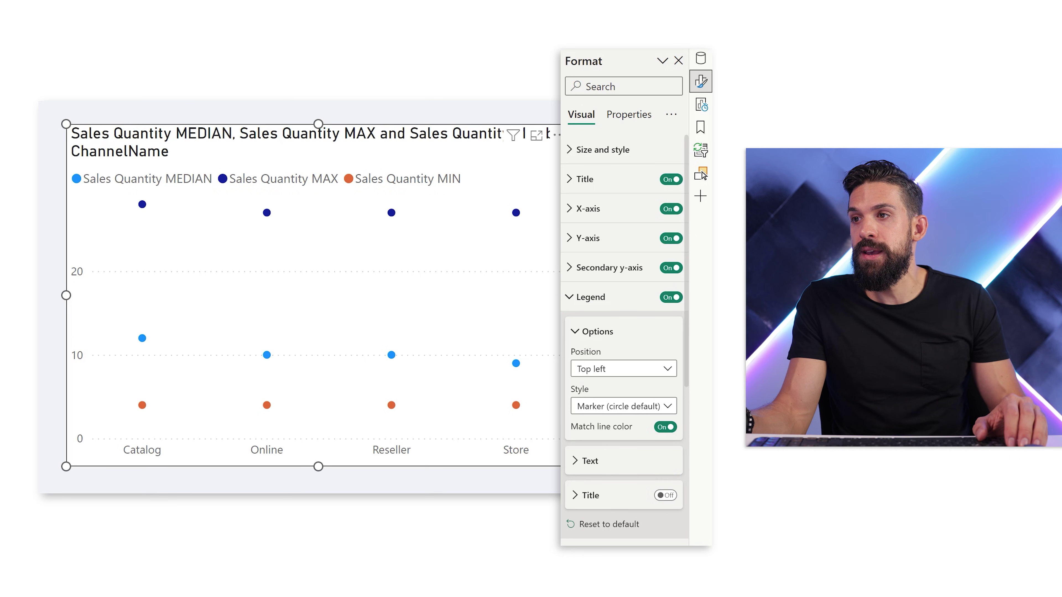
{"action": "left_click", "coordinate": [701, 81]}
{"action": "left_click", "coordinate": [586, 135]}
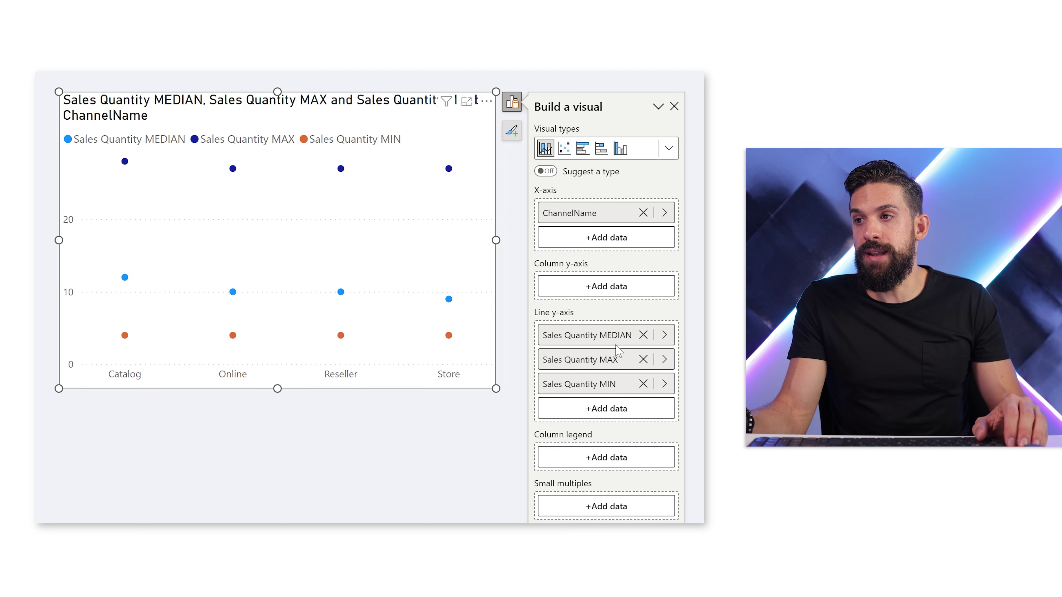
Step: Drop the 'Sales Quantity ' prefix so the series read MEDIAN, MAX and MIN
{"action": "double_click", "coordinate": [594, 335]}
{"action": "left_click", "coordinate": [594, 335]}
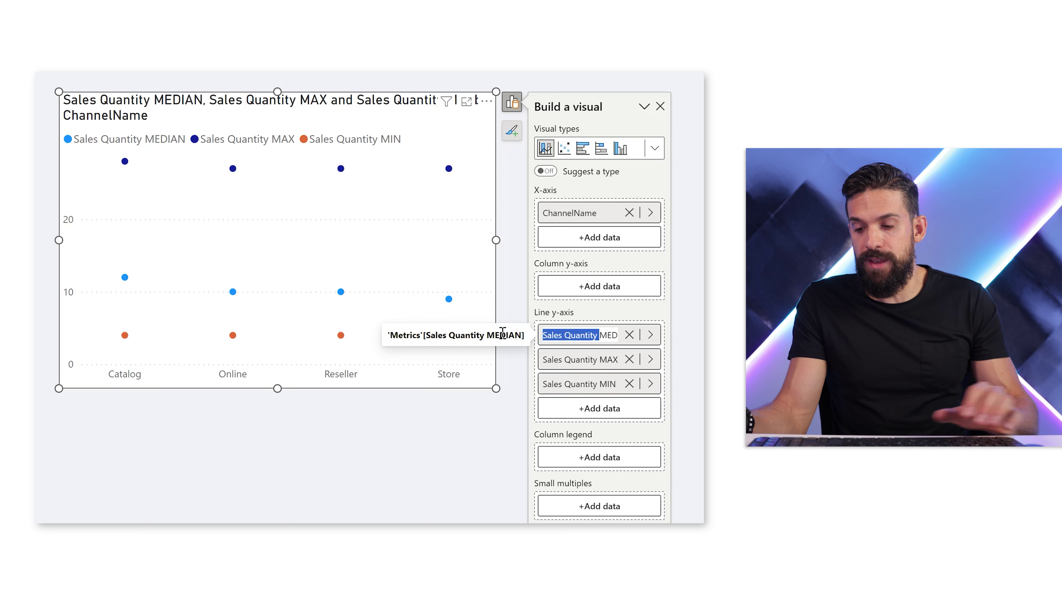
{"action": "key", "text": "BackSpace"}
{"action": "key", "text": "Return"}
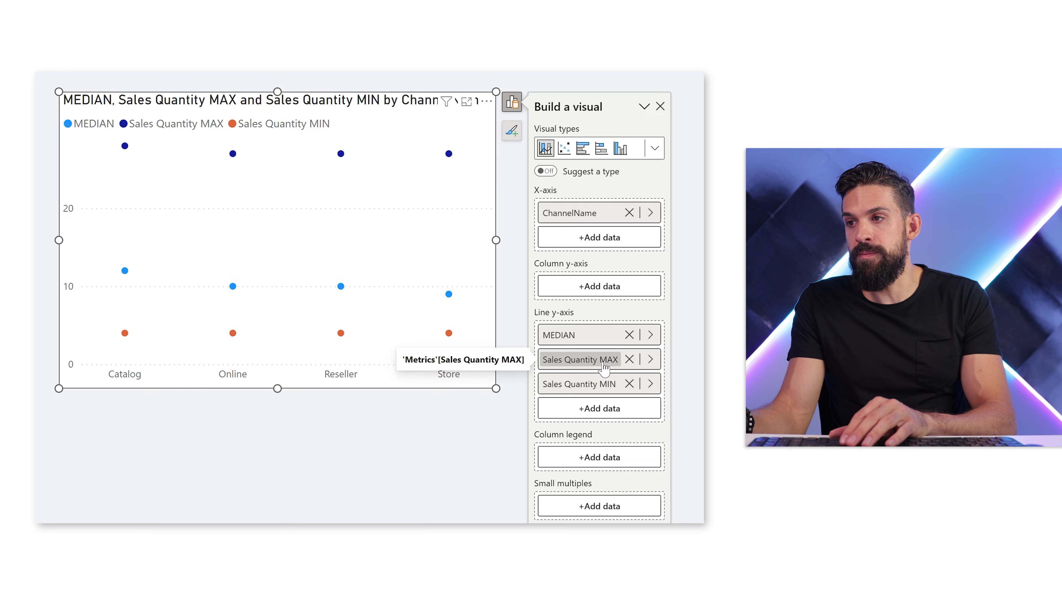
{"action": "double_click", "coordinate": [601, 362]}
{"action": "left_click", "coordinate": [599, 359]}
{"action": "key", "text": "BackSpace"}
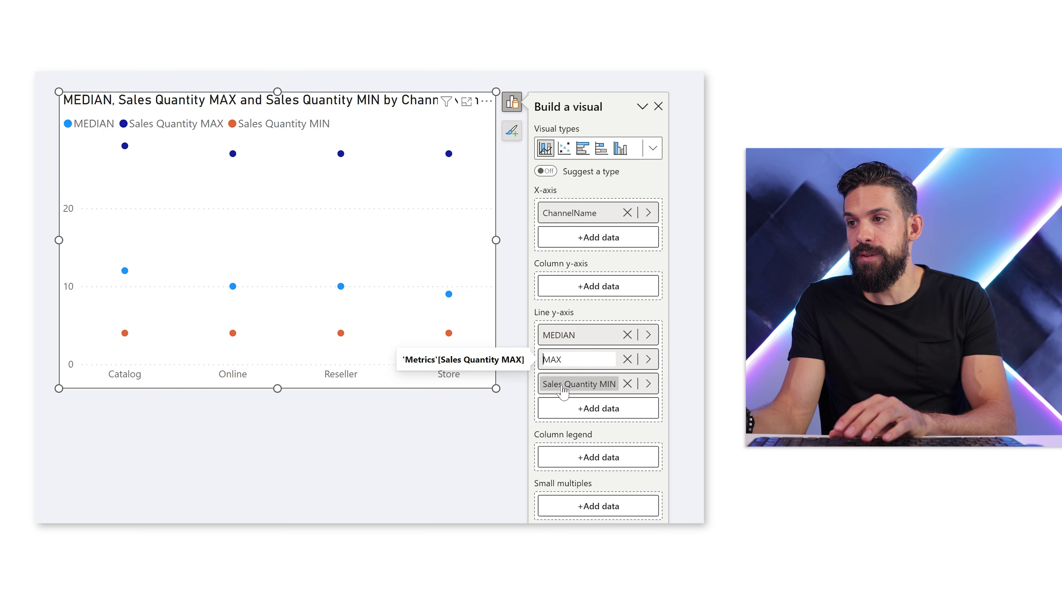
{"action": "key", "text": "Return"}
{"action": "double_click", "coordinate": [600, 385]}
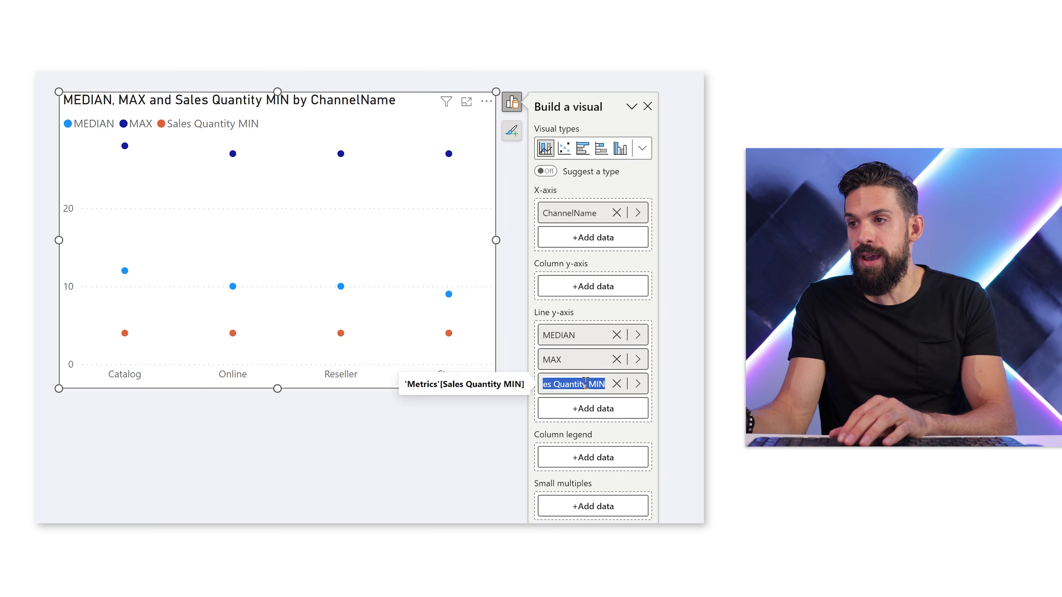
{"action": "key", "text": "shift+Home"}
{"action": "key", "text": "BackSpace"}
{"action": "key", "text": "Return"}
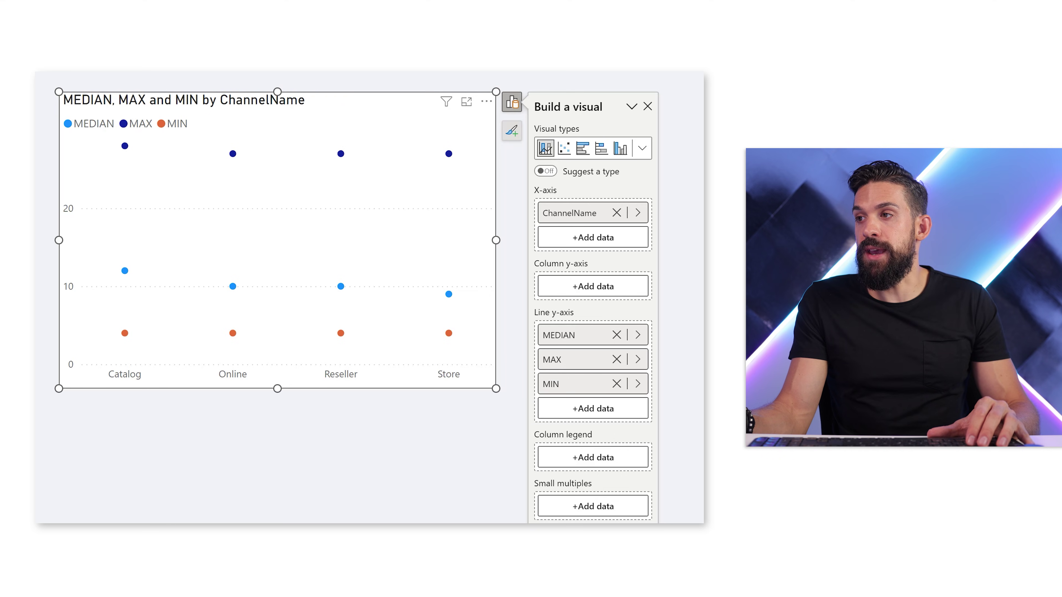
Step: Make all markers blue long dashes of size 20 px
{"action": "left_click", "coordinate": [511, 130]}
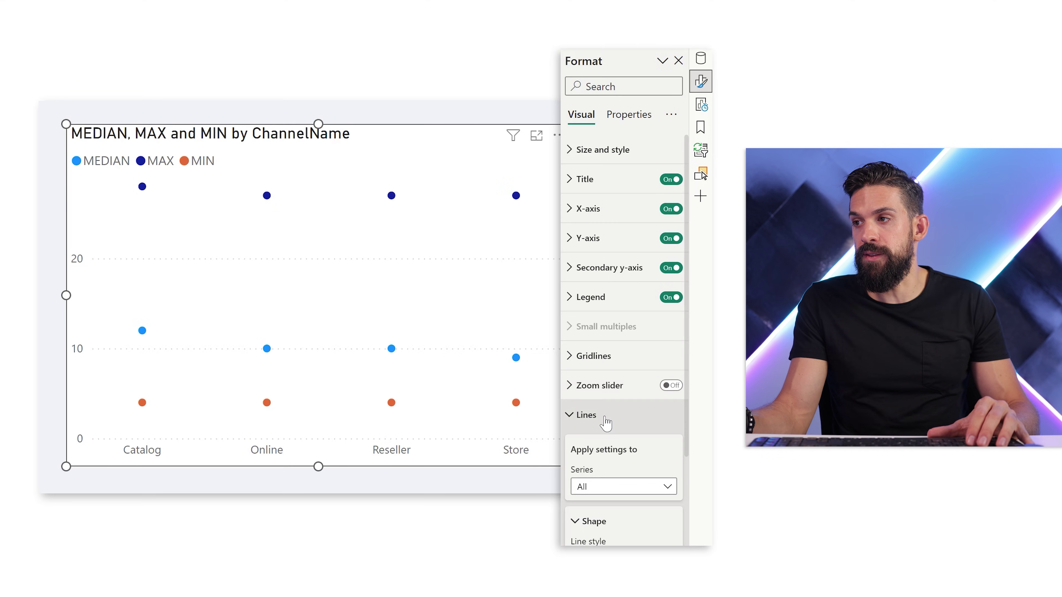
{"action": "left_click", "coordinate": [602, 415]}
{"action": "left_click", "coordinate": [601, 445]}
{"action": "scroll", "coordinate": [601, 450], "scroll_direction": "down", "scroll_amount": 5}
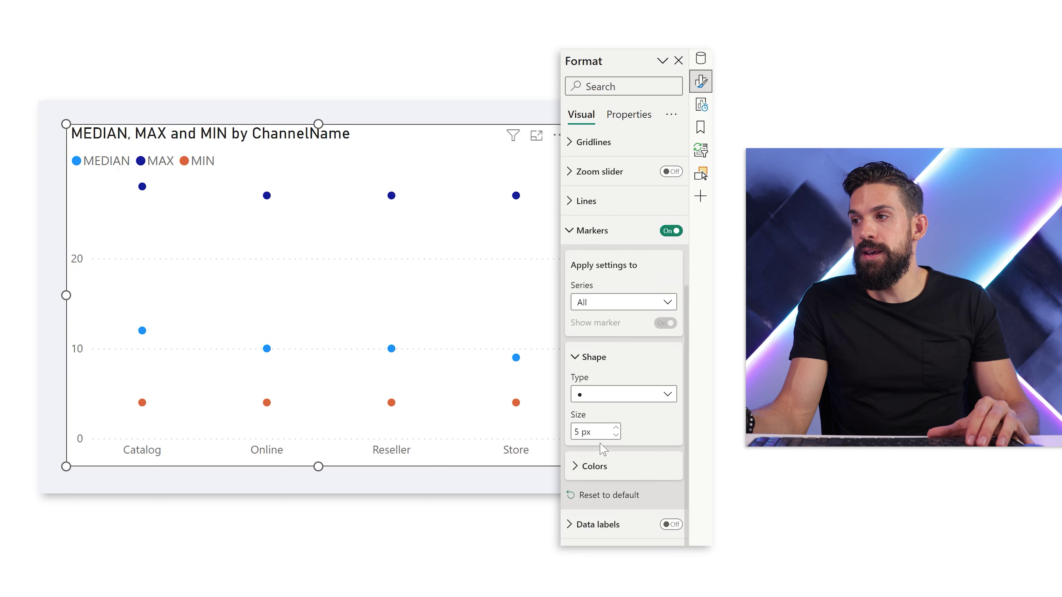
{"action": "left_click", "coordinate": [603, 390]}
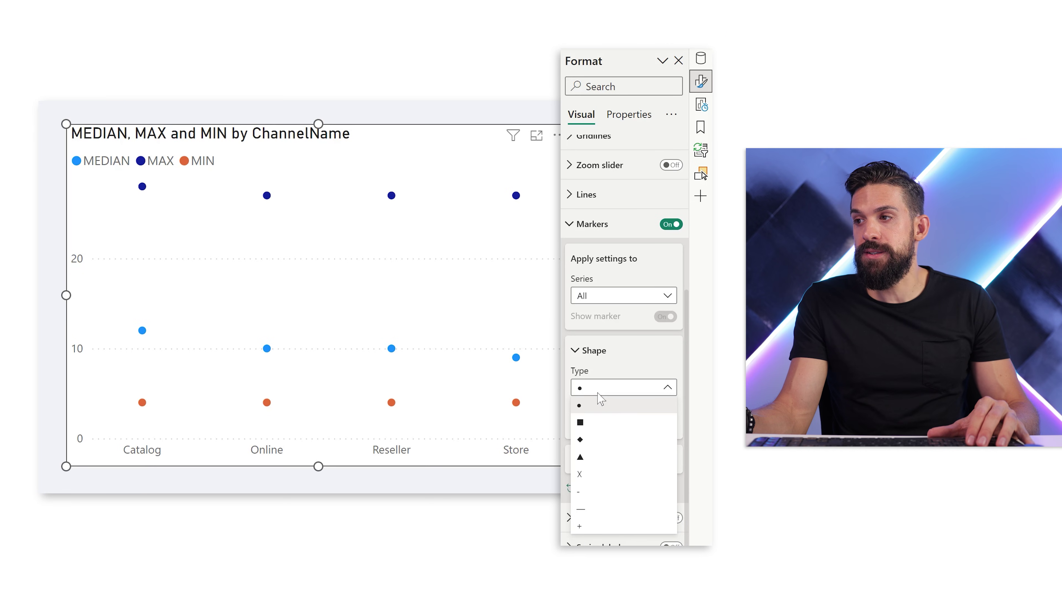
{"action": "left_click", "coordinate": [602, 508]}
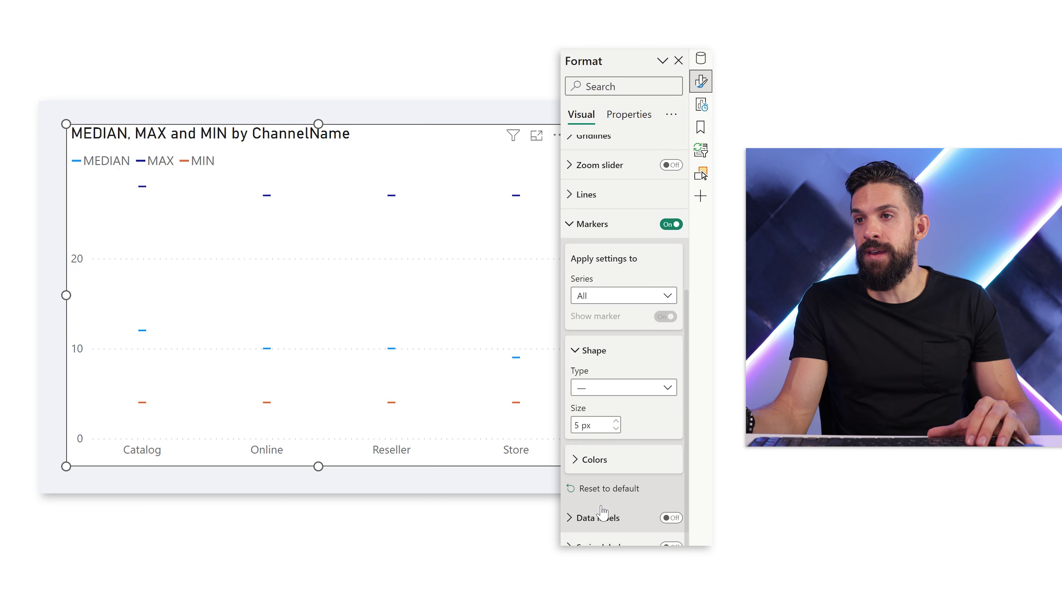
{"action": "left_click", "coordinate": [603, 465]}
{"action": "left_click", "coordinate": [601, 498]}
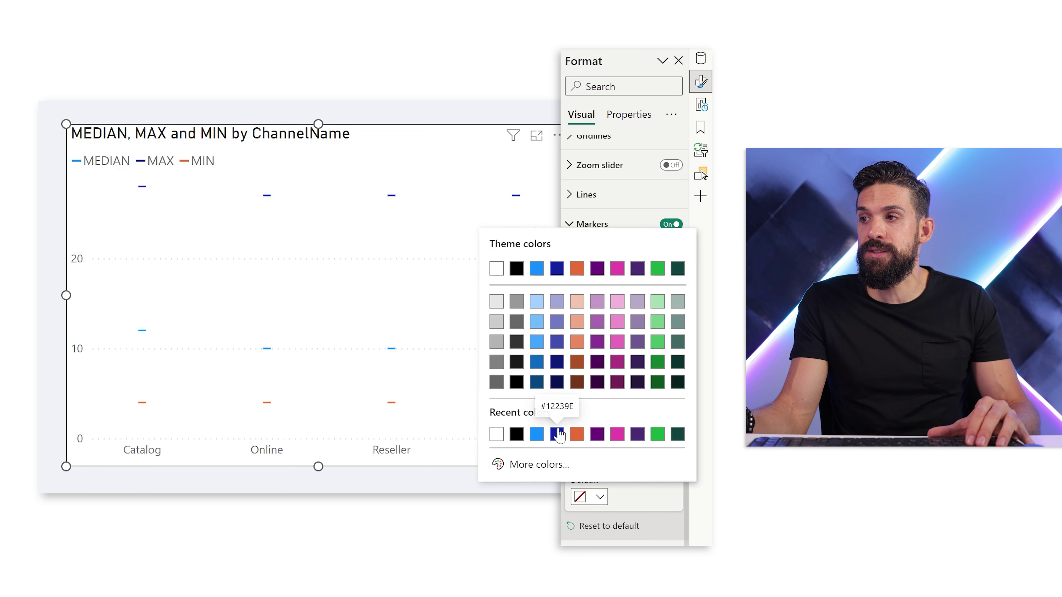
{"action": "left_click", "coordinate": [537, 365]}
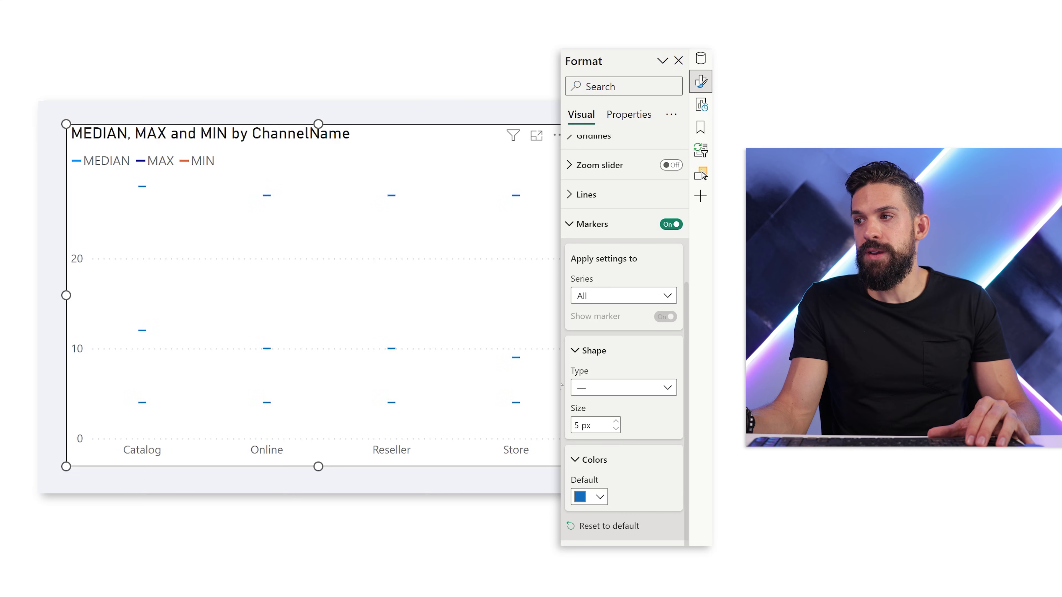
{"action": "type", "text": "20"}
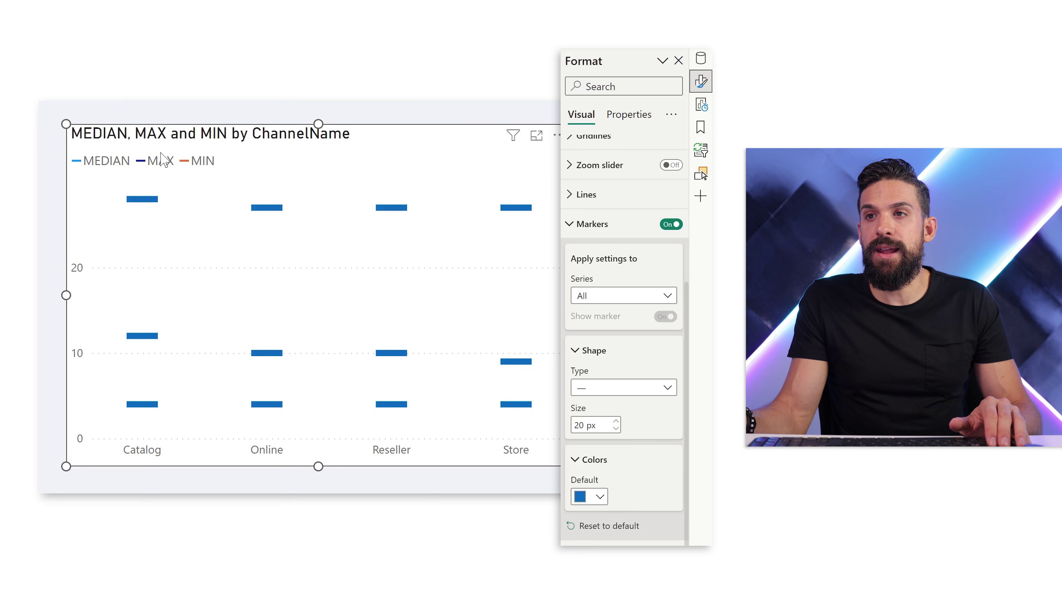
{"action": "left_click", "coordinate": [565, 228]}
Step: Set the MIN and MAX series line colours to the same blue as MEDIAN
{"action": "left_click", "coordinate": [593, 416]}
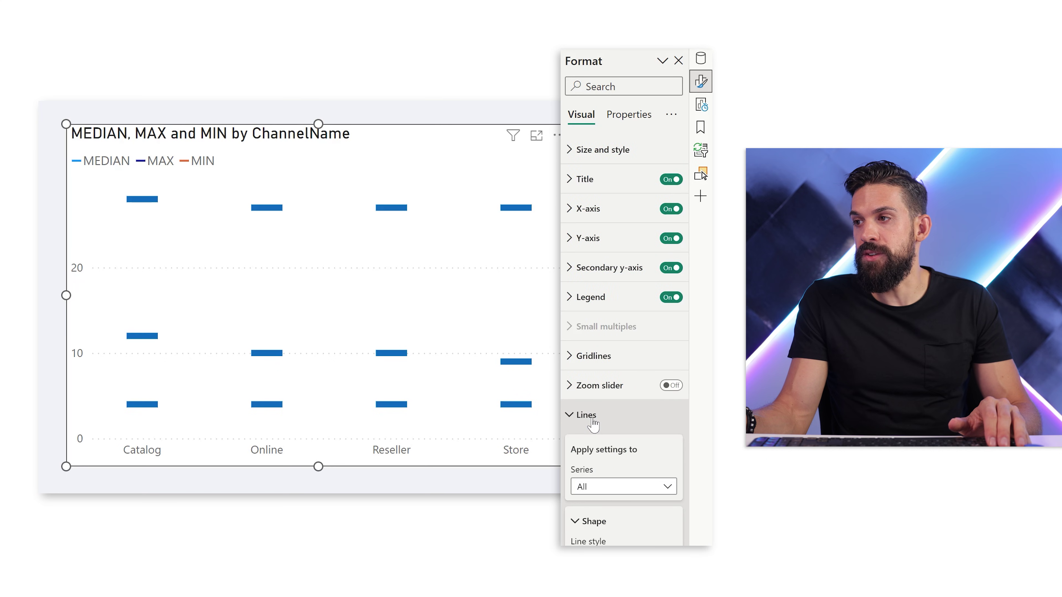
{"action": "scroll", "coordinate": [605, 422], "scroll_direction": "down", "scroll_amount": 6}
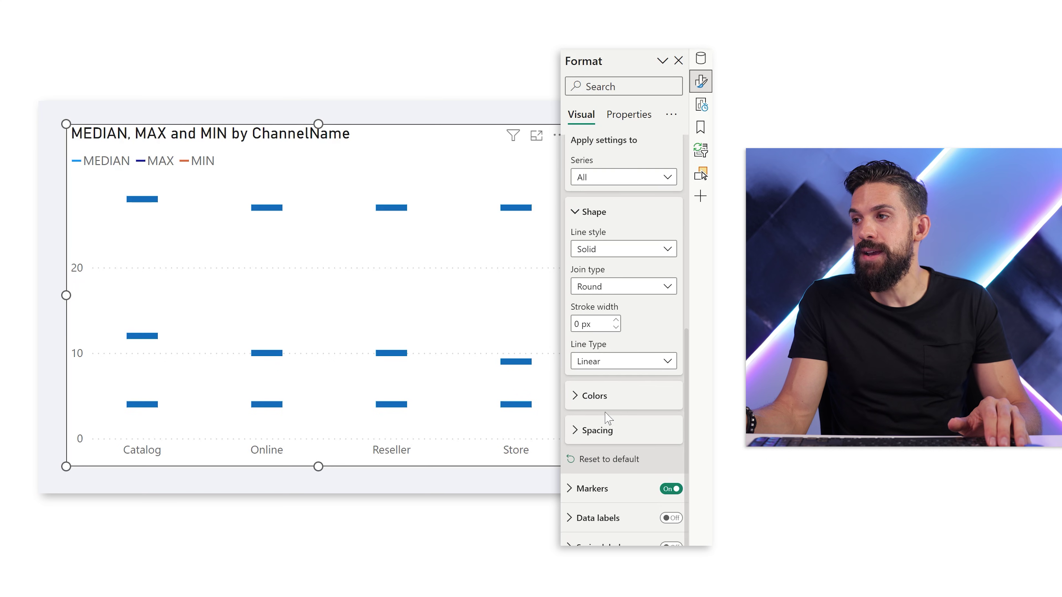
{"action": "left_click", "coordinate": [599, 398]}
{"action": "left_click", "coordinate": [600, 435]}
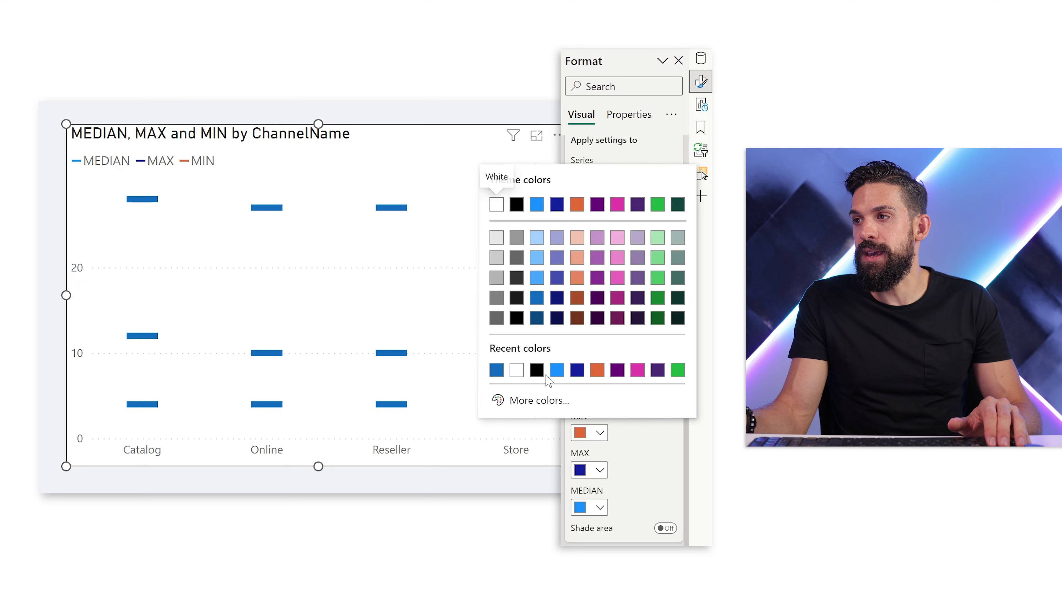
{"action": "left_click", "coordinate": [538, 298]}
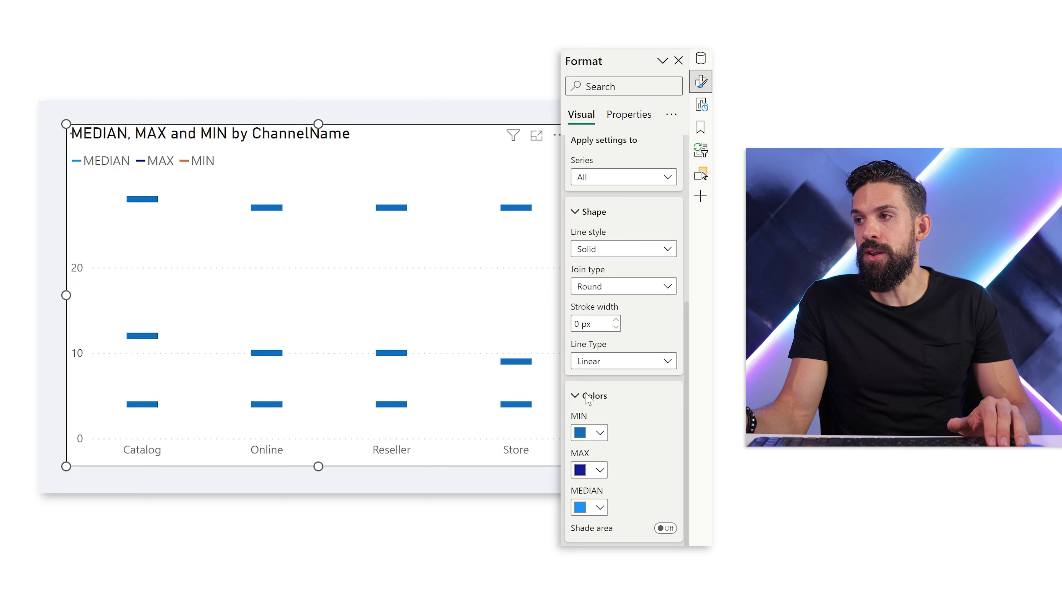
{"action": "left_click", "coordinate": [600, 476]}
{"action": "left_click", "coordinate": [538, 335]}
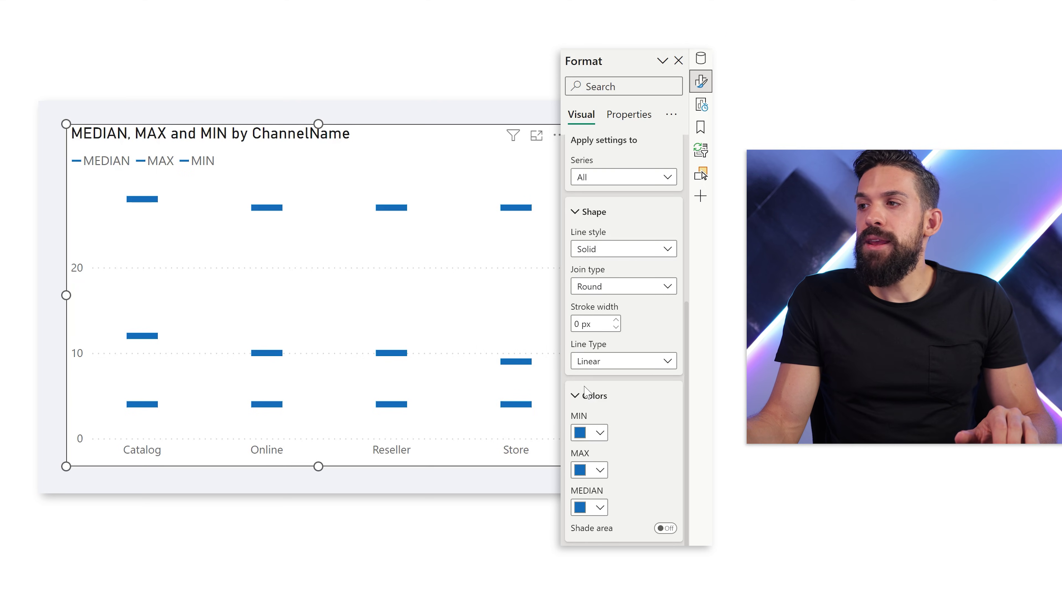
{"action": "left_click", "coordinate": [586, 395]}
{"action": "left_click", "coordinate": [589, 212]}
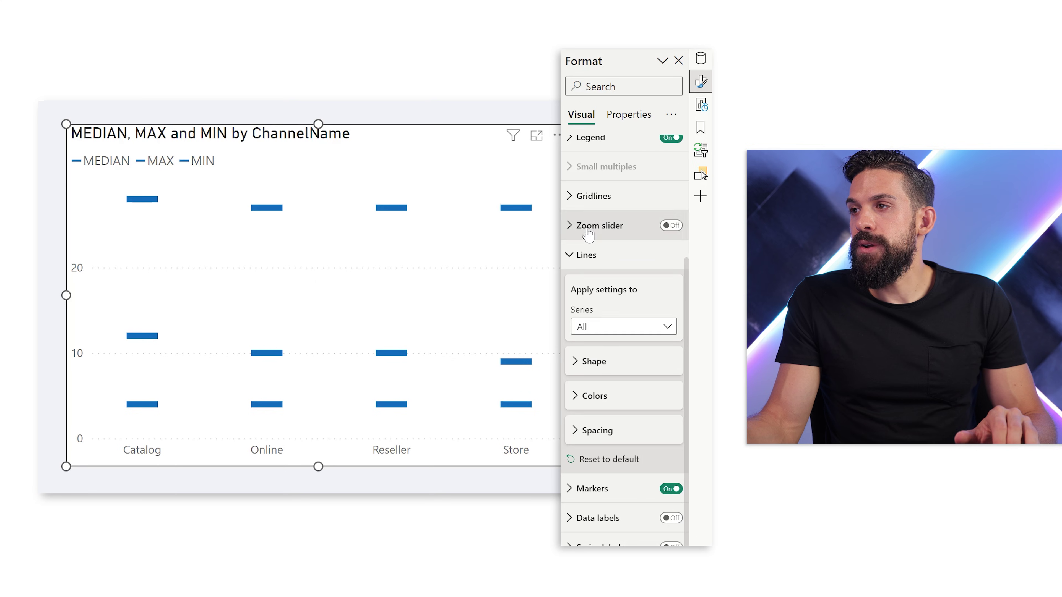
{"action": "left_click", "coordinate": [587, 255]}
Step: Make the MEDIAN series markers 10 px diamonds
{"action": "left_click", "coordinate": [601, 444]}
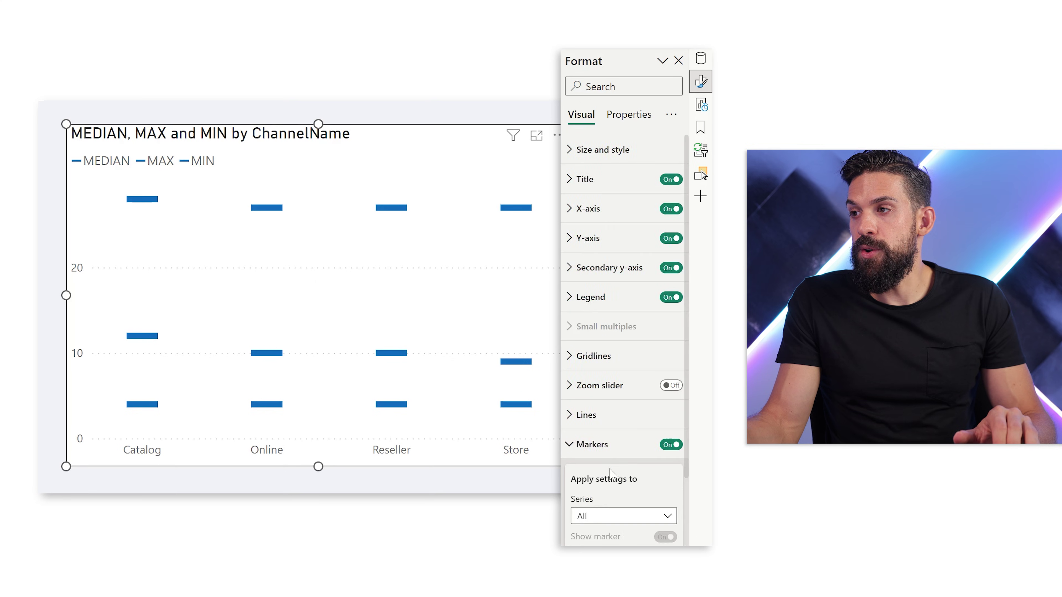
{"action": "scroll", "coordinate": [600, 418], "scroll_direction": "down", "scroll_amount": 5}
{"action": "left_click", "coordinate": [589, 284]}
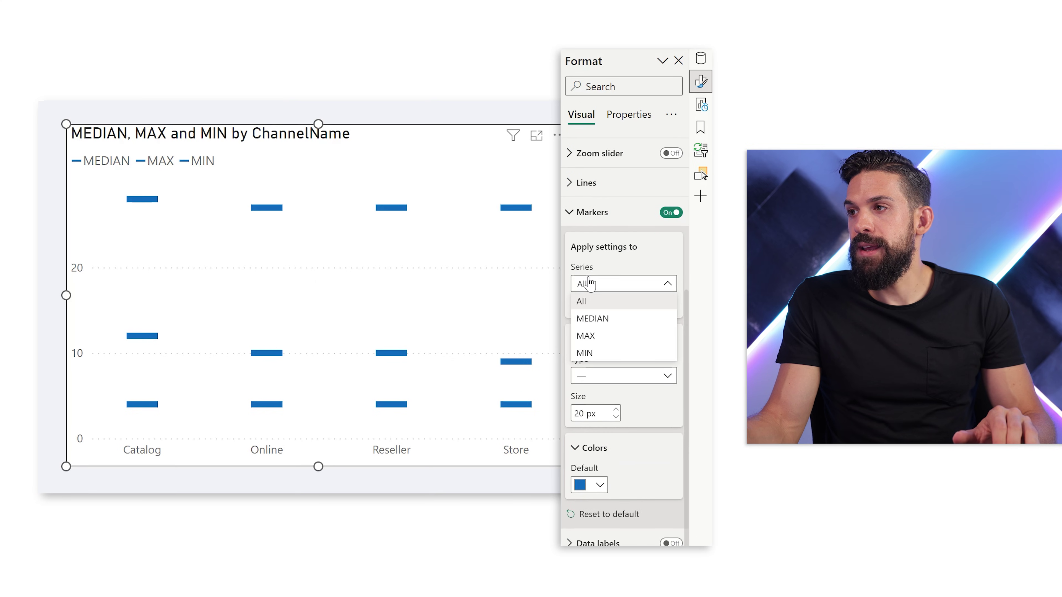
{"action": "left_click", "coordinate": [602, 320]}
{"action": "left_click", "coordinate": [612, 376]}
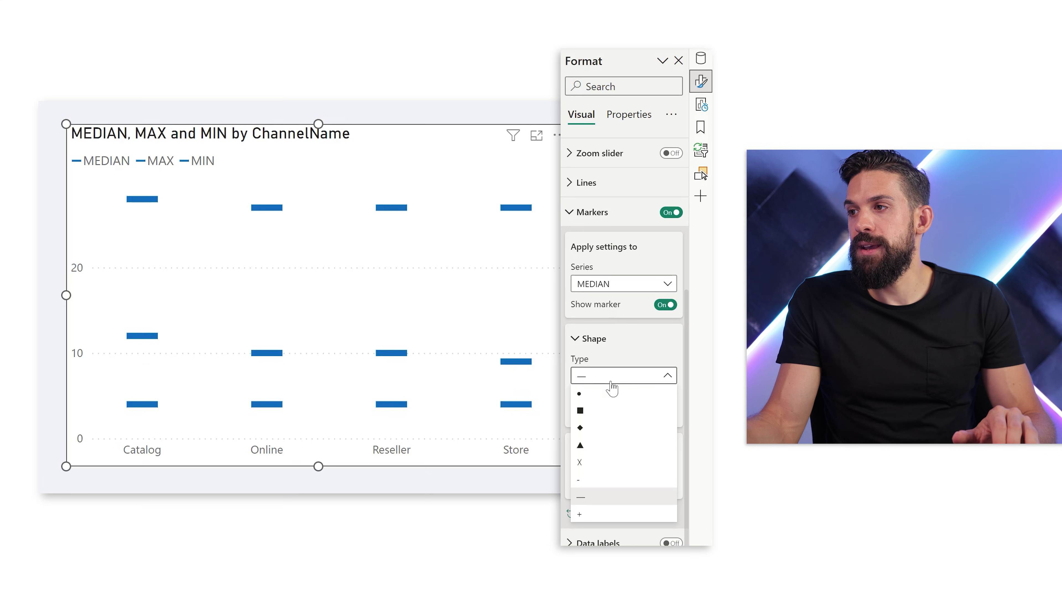
{"action": "left_click", "coordinate": [605, 439]}
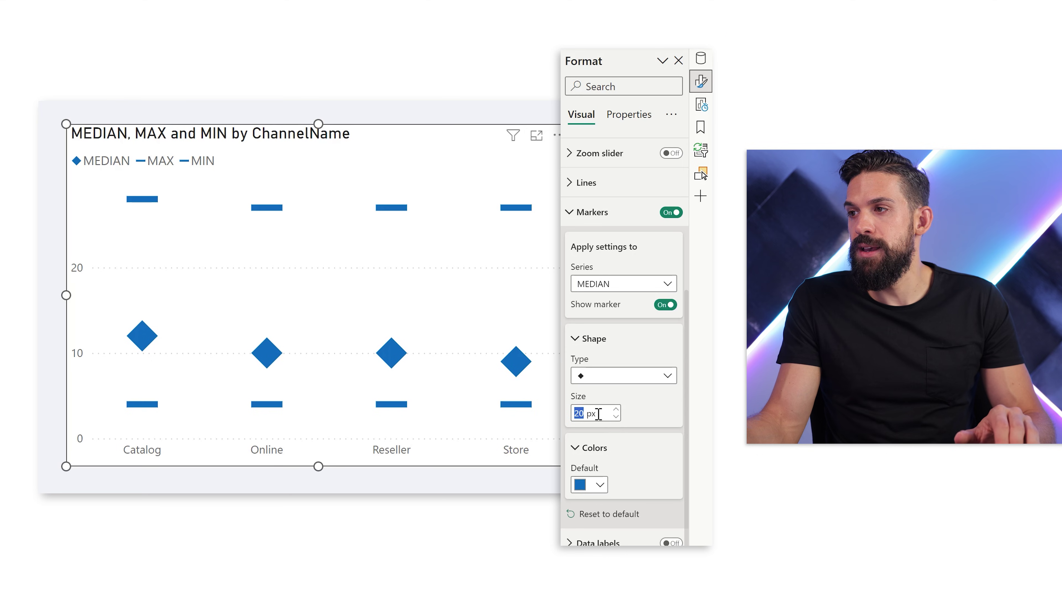
{"action": "type", "text": "10"}
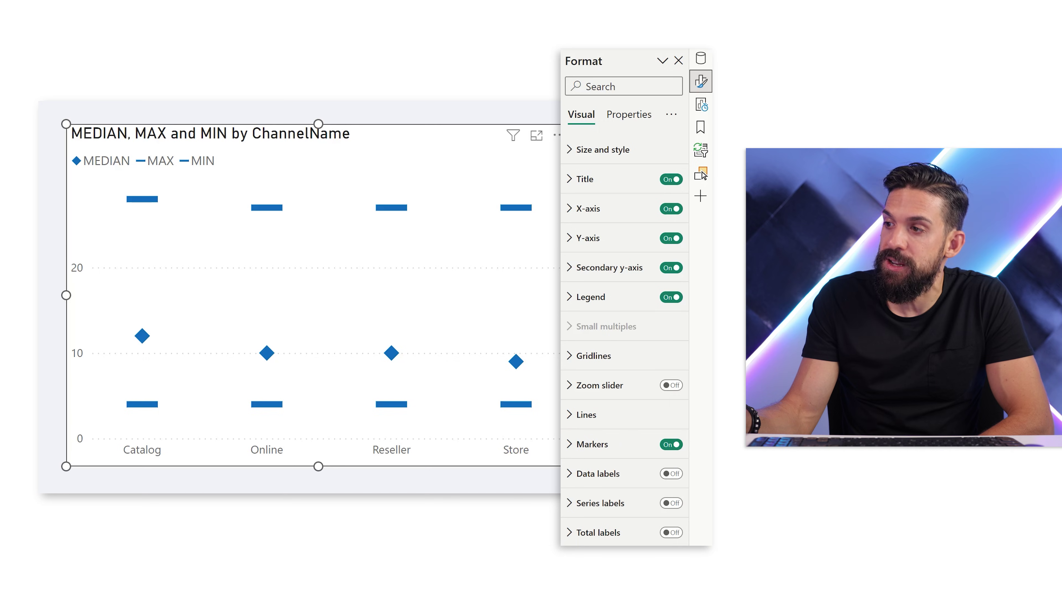
Step: Apply error bars to the MAX series with a Sales Quantity measure as upper bound
{"action": "scroll", "coordinate": [633, 510], "scroll_direction": "down", "scroll_amount": 5}
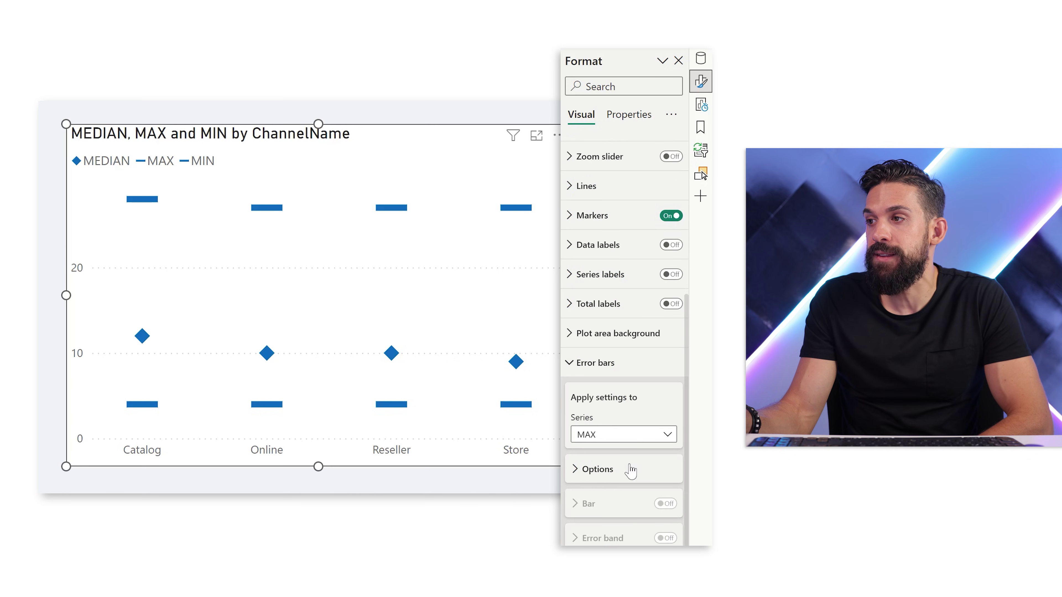
{"action": "left_click", "coordinate": [628, 443]}
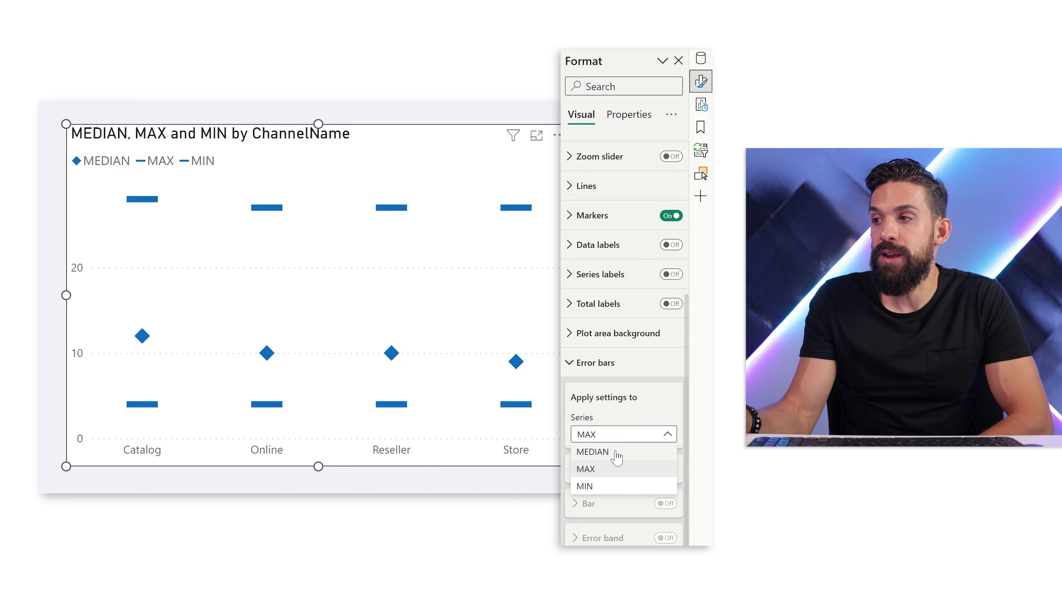
{"action": "left_click", "coordinate": [601, 474]}
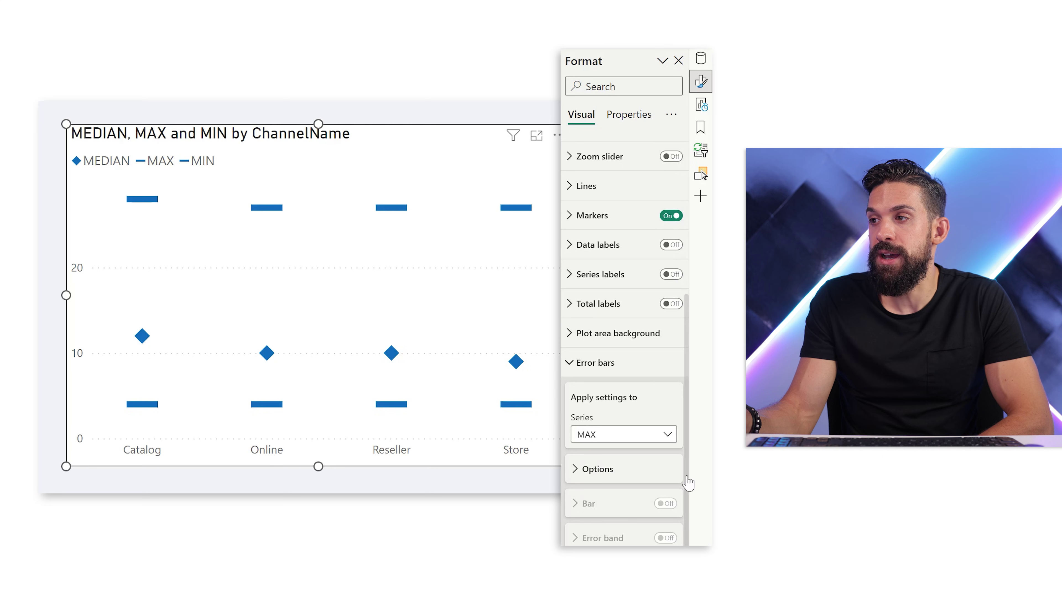
{"action": "left_click", "coordinate": [613, 482]}
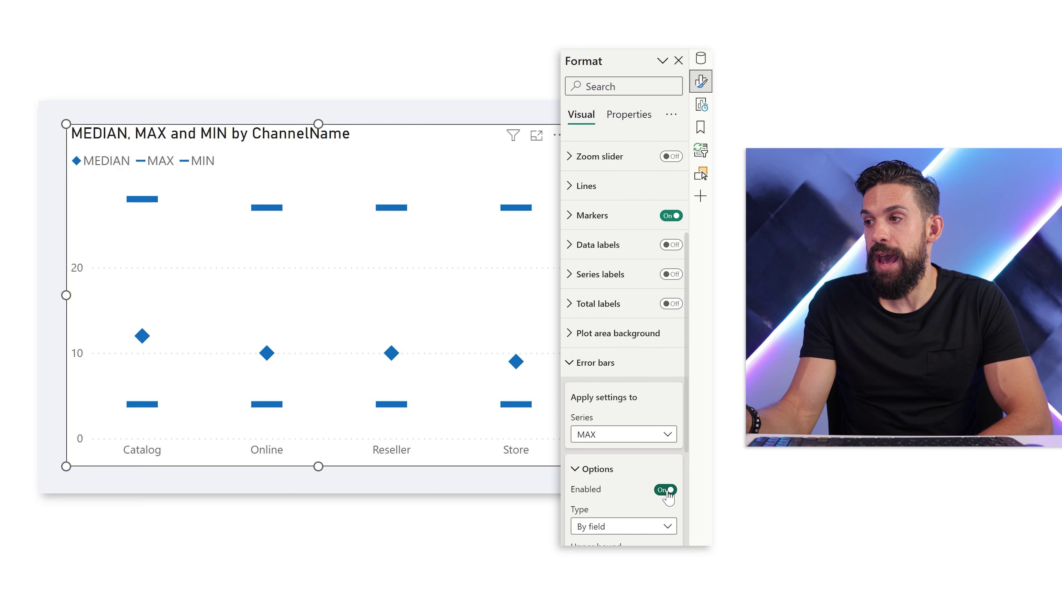
{"action": "scroll", "coordinate": [668, 498], "scroll_direction": "down", "scroll_amount": 5}
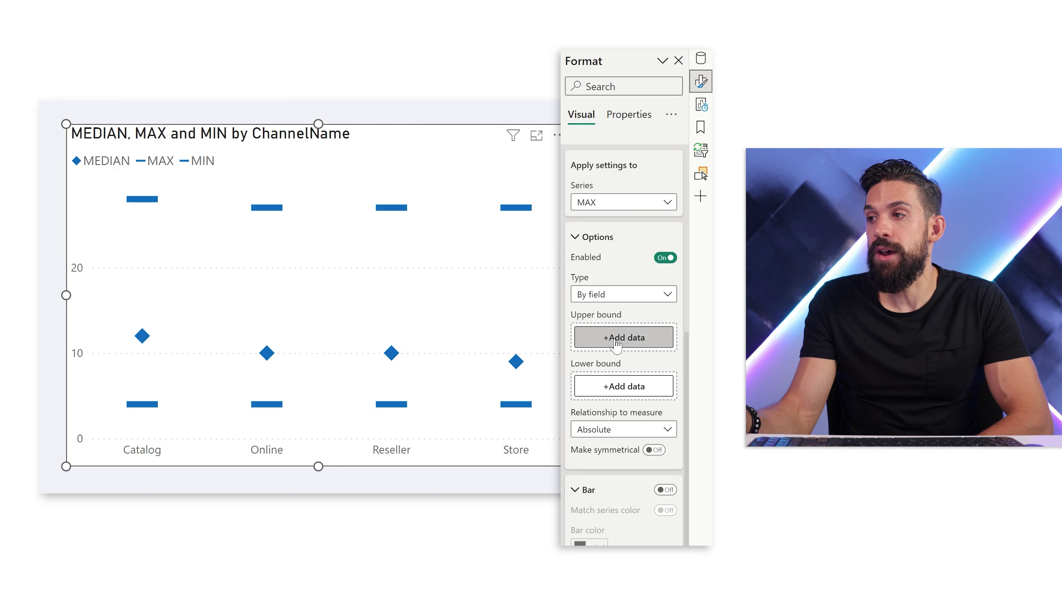
{"action": "left_click", "coordinate": [625, 338]}
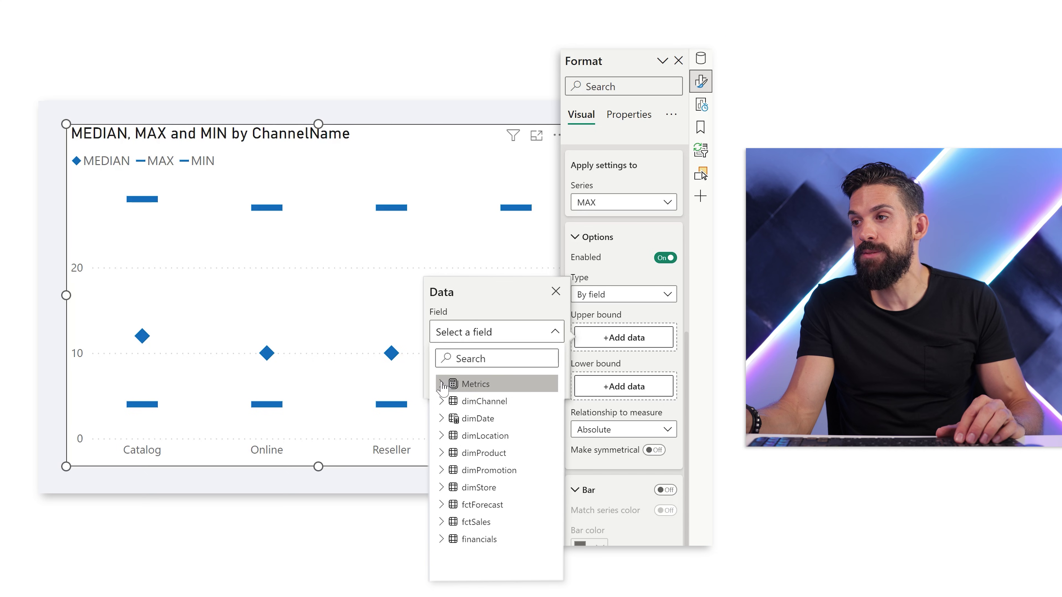
{"action": "left_click", "coordinate": [441, 383]}
Step: Use Sales Quantity MIN as the lower bound and turn the error bar lines on
{"action": "left_click", "coordinate": [499, 422]}
{"action": "left_click", "coordinate": [648, 392]}
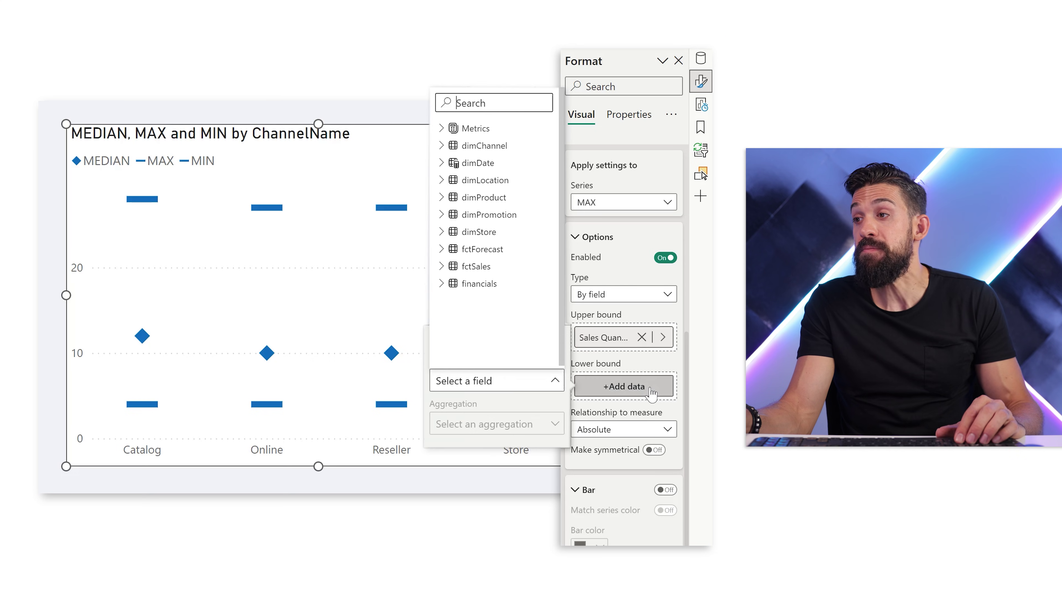
{"action": "left_click", "coordinate": [441, 128]}
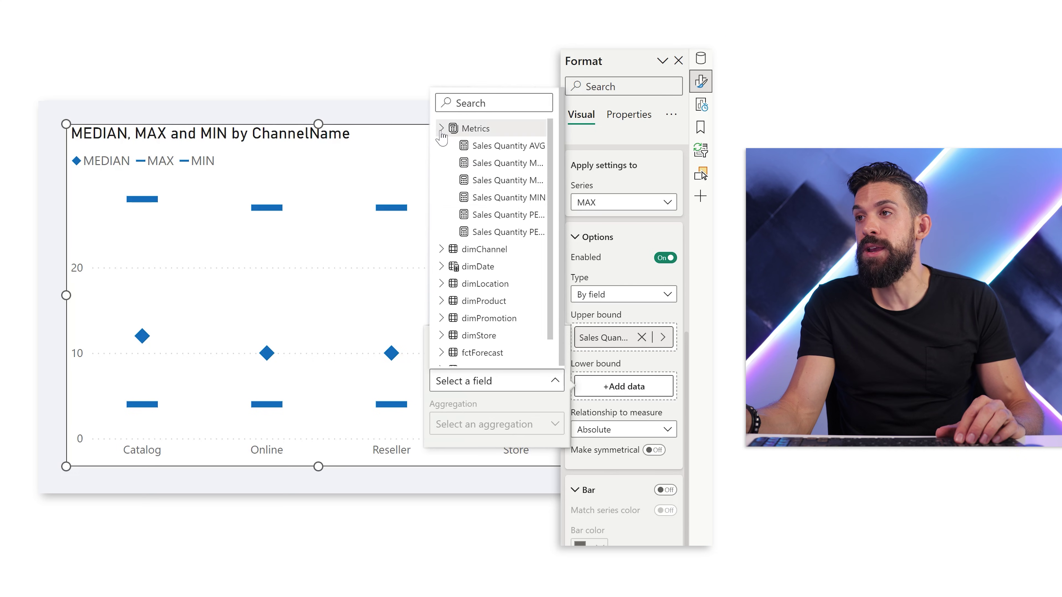
{"action": "left_click", "coordinate": [497, 199]}
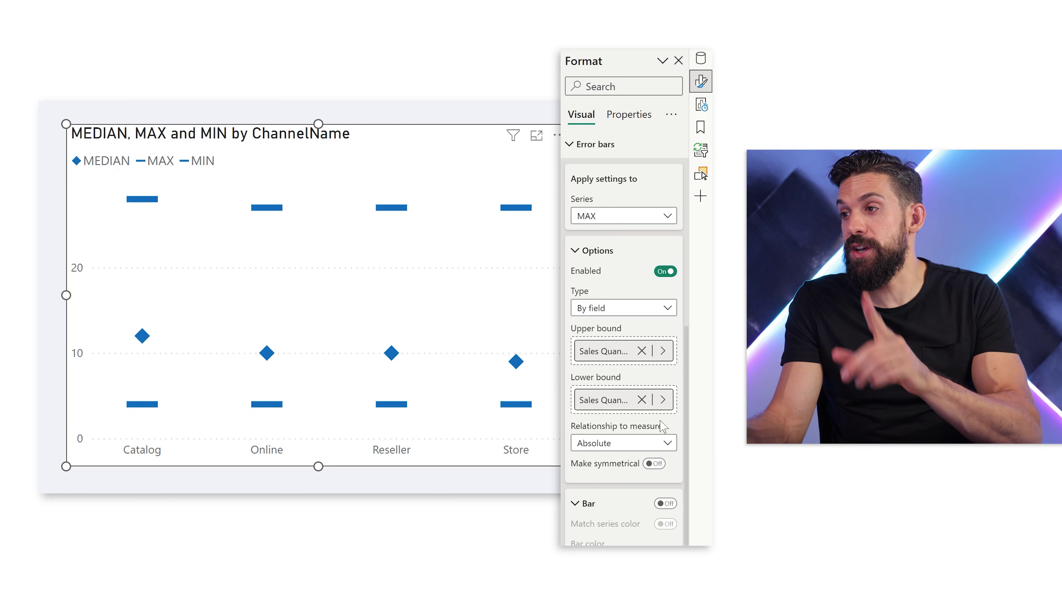
{"action": "scroll", "coordinate": [636, 293], "scroll_direction": "down", "scroll_amount": 2}
{"action": "left_click", "coordinate": [665, 453]}
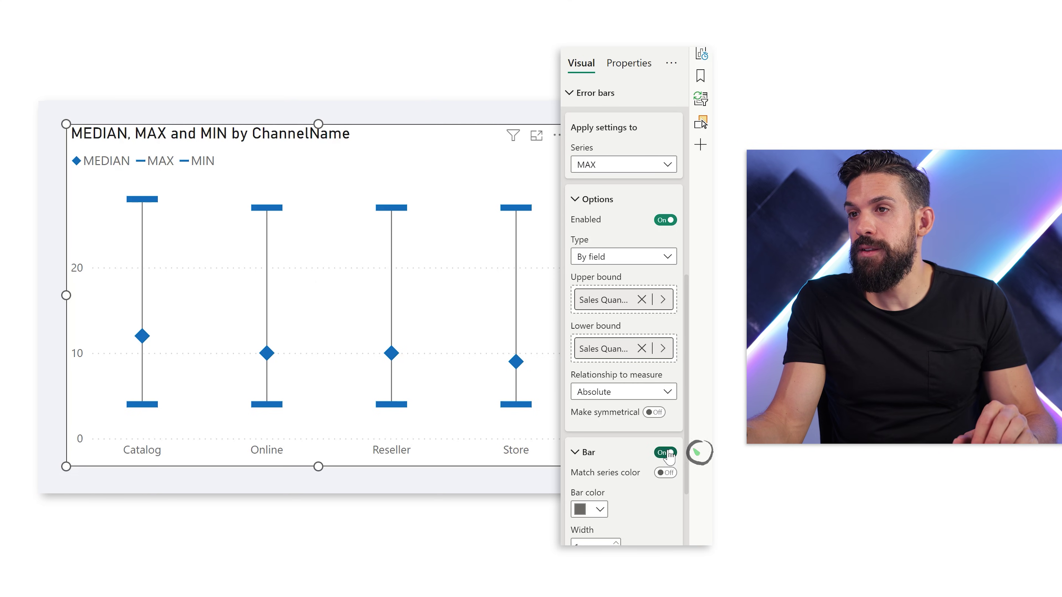
Step: Colour the error bar whisker lines dark blue
{"action": "scroll", "coordinate": [636, 377], "scroll_direction": "down", "scroll_amount": 5}
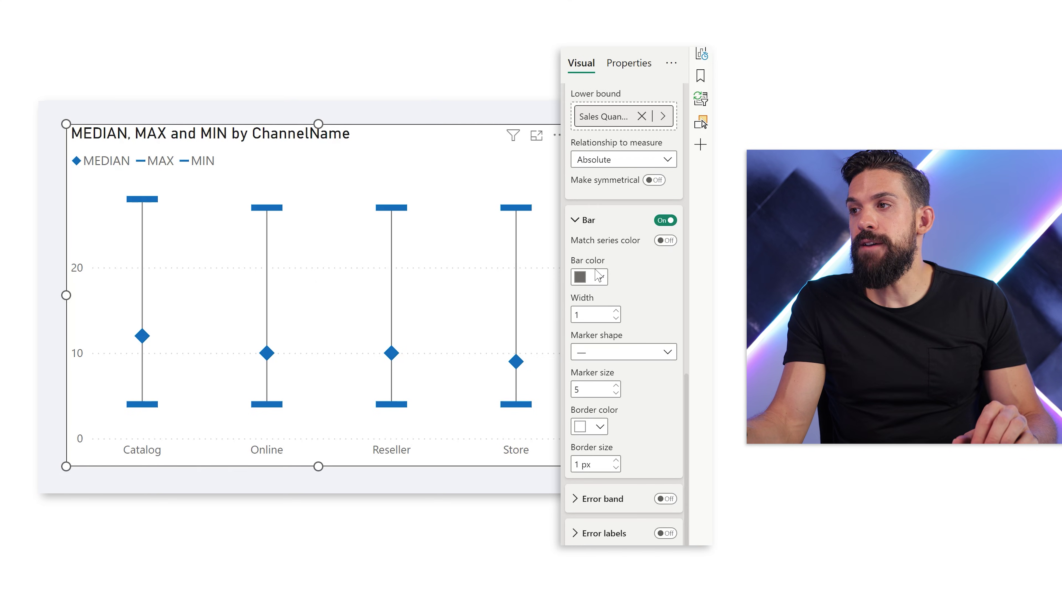
{"action": "left_click", "coordinate": [596, 281]}
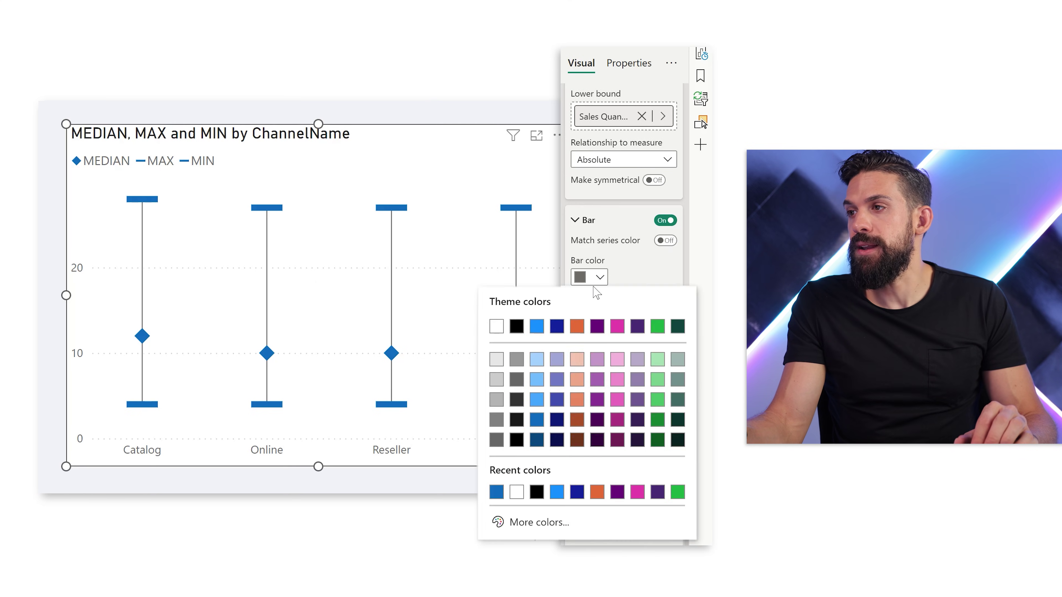
{"action": "left_click", "coordinate": [538, 438]}
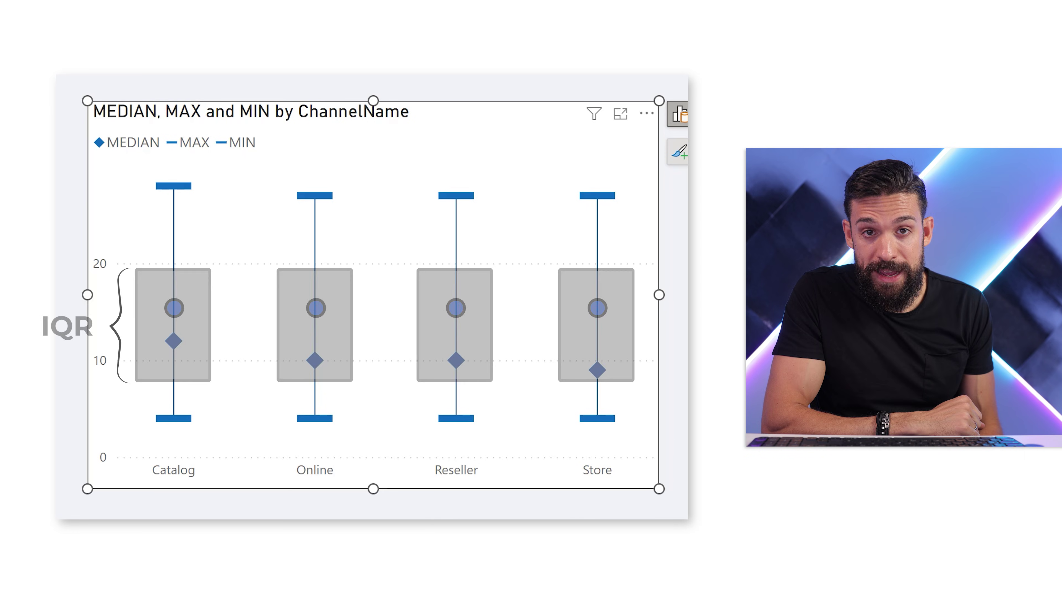
Step: Add Sales Quantity AVG, PERCTENTILE 25 and PERCTENTILE 75 to the Line y-axis, with MIN moved first
{"action": "left_click", "coordinate": [679, 152]}
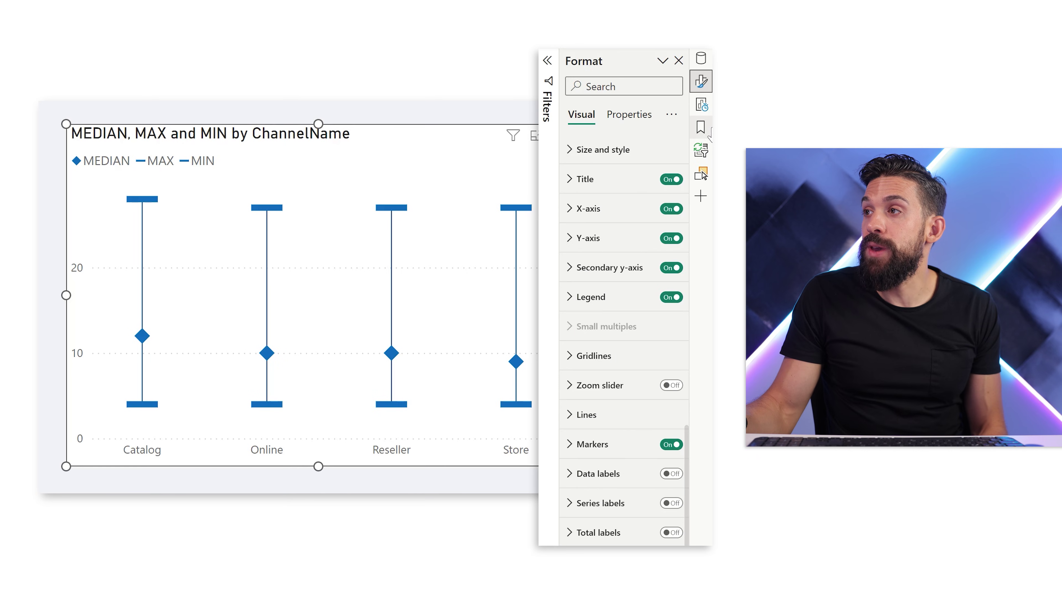
{"action": "left_click", "coordinate": [702, 59]}
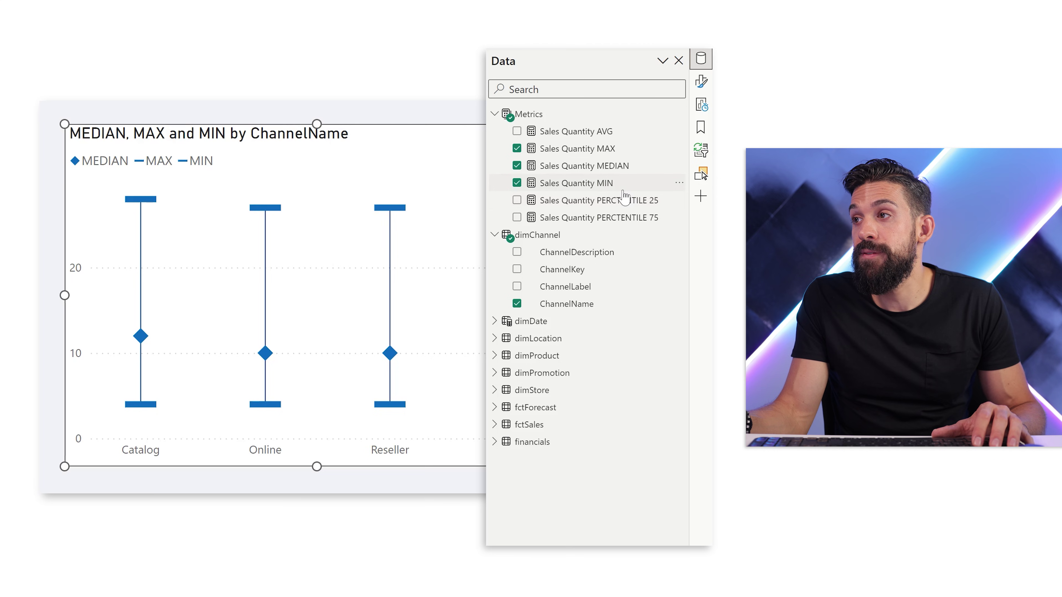
{"action": "left_click_drag", "start_coordinate": [609, 133], "coordinate": [472, 357]}
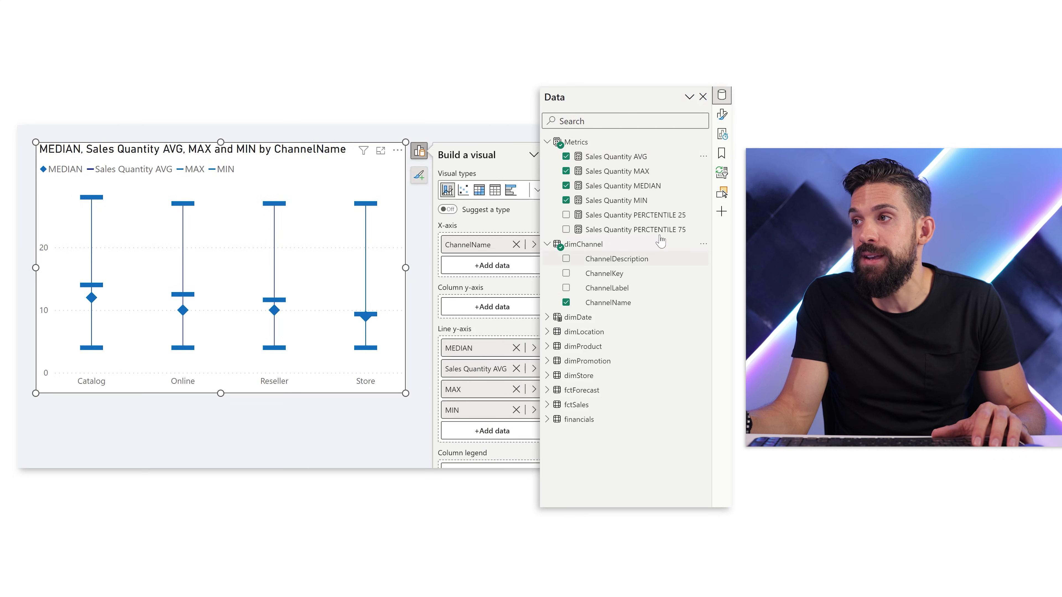
{"action": "left_click_drag", "start_coordinate": [659, 215], "coordinate": [491, 386]}
{"action": "left_click_drag", "start_coordinate": [636, 230], "coordinate": [525, 454]}
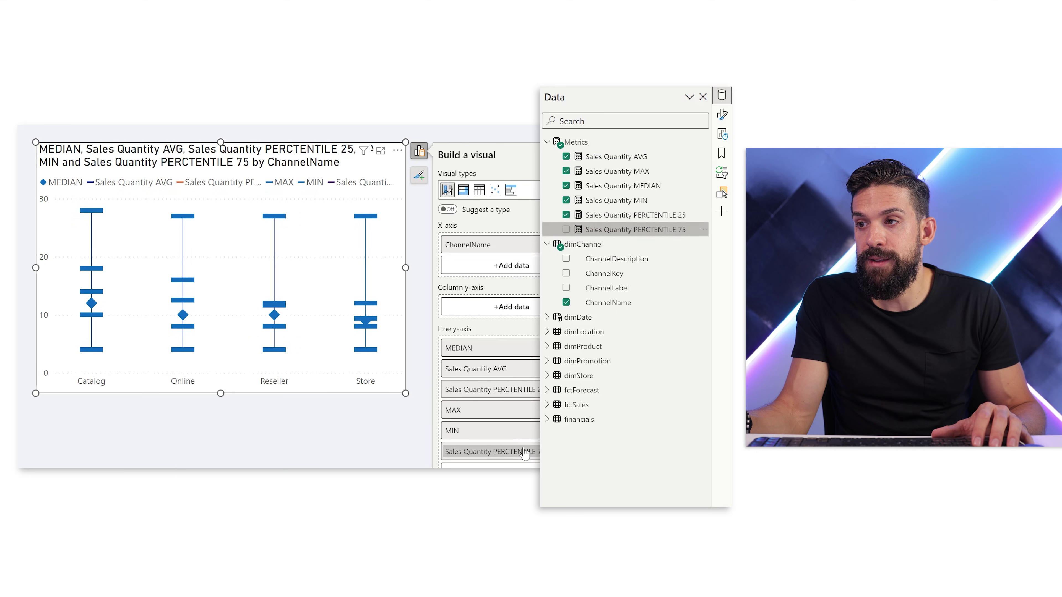
{"action": "left_click_drag", "start_coordinate": [590, 394], "coordinate": [602, 292]}
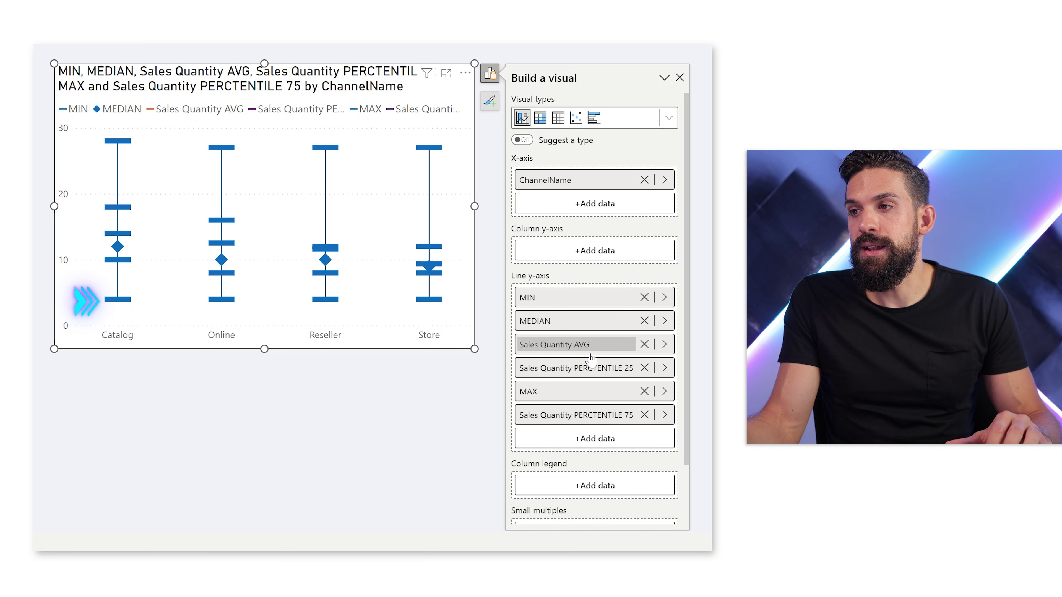
Step: Place the 25th percentile right after MIN and rename Sales Quantity AVG to AVG
{"action": "left_click_drag", "start_coordinate": [596, 373], "coordinate": [596, 318]}
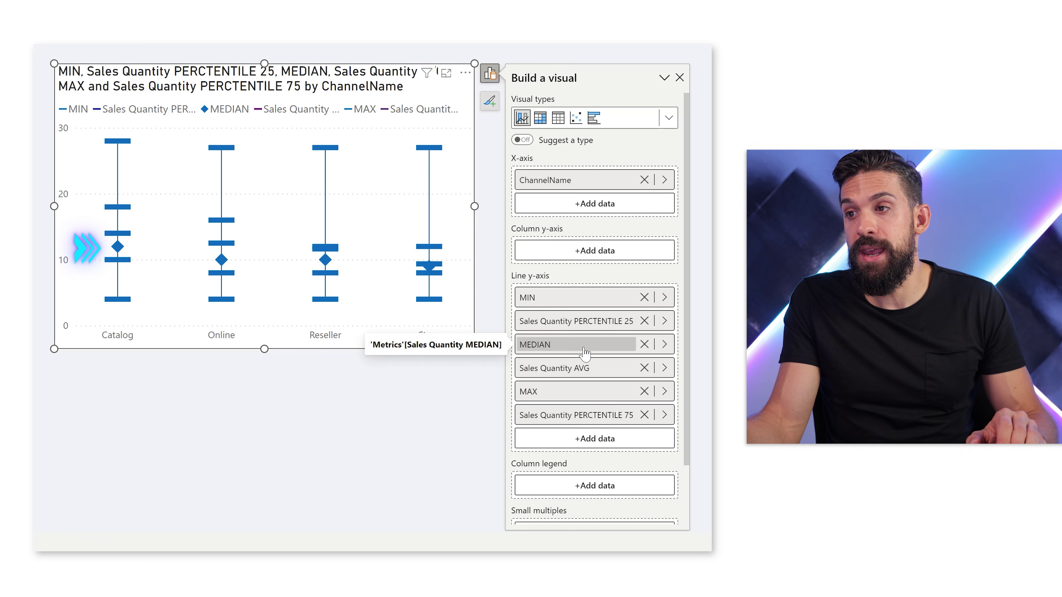
{"action": "double_click", "coordinate": [585, 369]}
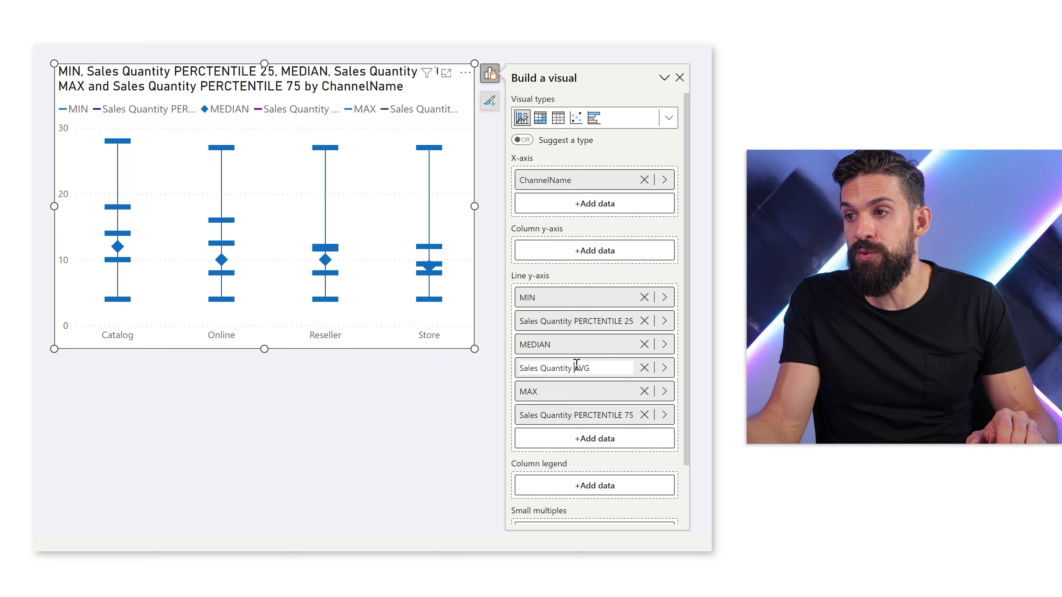
{"action": "left_click_drag", "start_coordinate": [539, 367], "coordinate": [518, 368]}
{"action": "key", "text": "BackSpace"}
{"action": "key", "text": "Return"}
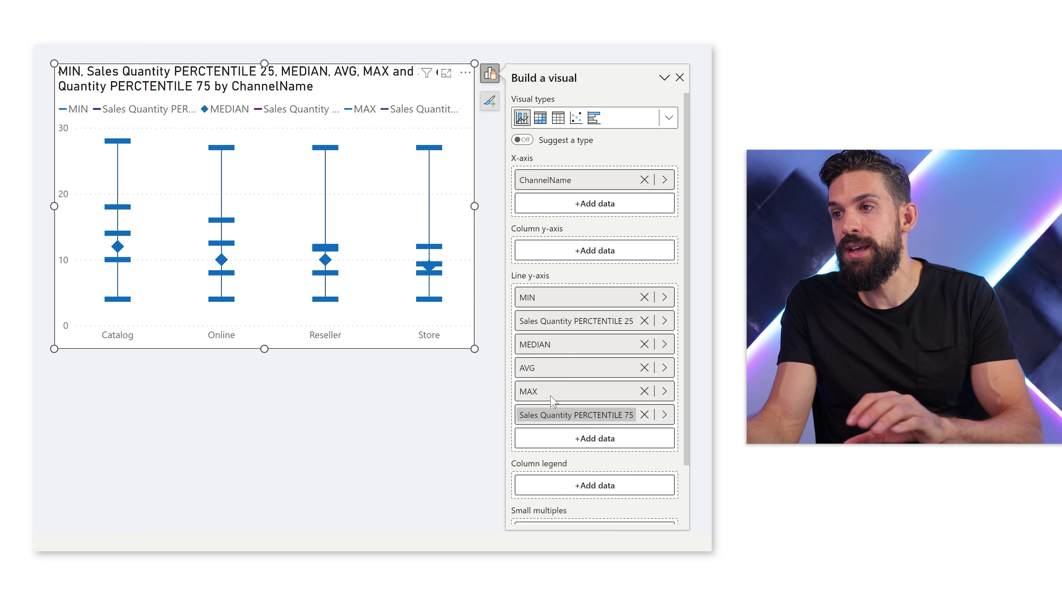
Step: Move the 75th percentile above MAX and rename it Pctile 75
{"action": "left_click_drag", "start_coordinate": [565, 418], "coordinate": [571, 389]}
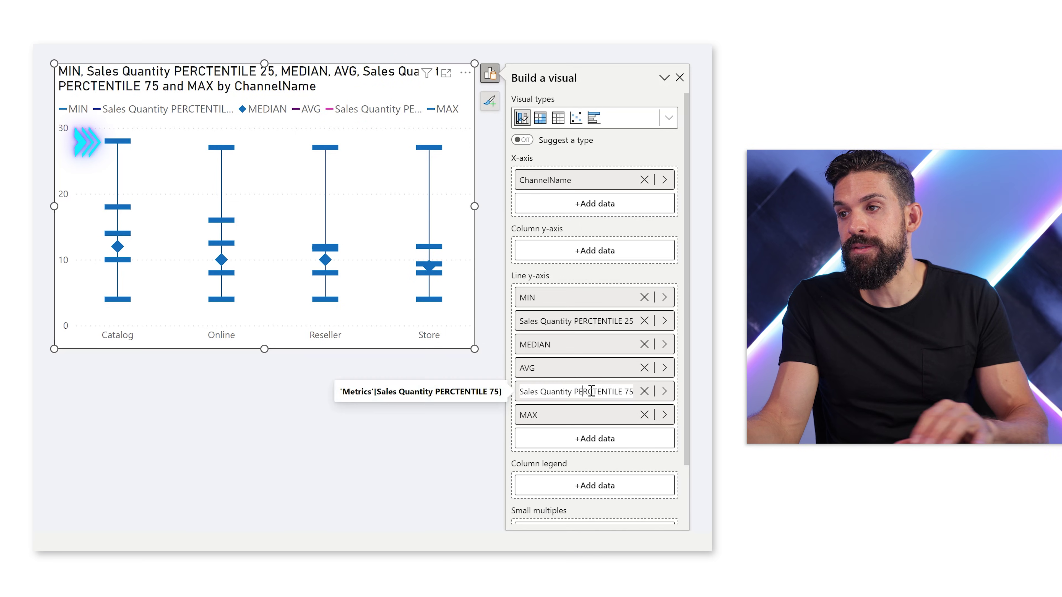
{"action": "key", "text": "Delete"}
{"action": "key", "text": "Delete"}
{"action": "key", "text": "Delete"}
{"action": "key", "text": "Delete"}
{"action": "key", "text": "Delete"}
{"action": "key", "text": "Delete"}
{"action": "key", "text": "Delete"}
{"action": "key", "text": "Delete"}
{"action": "key", "text": "Delete"}
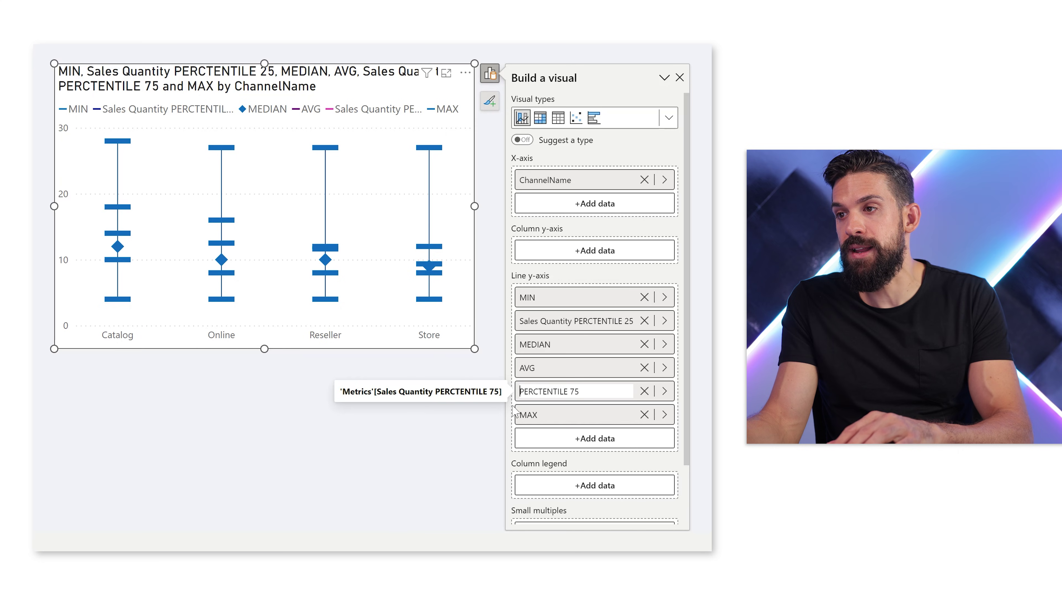
{"action": "key", "text": "Delete"}
{"action": "type", "text": "Pctil"}
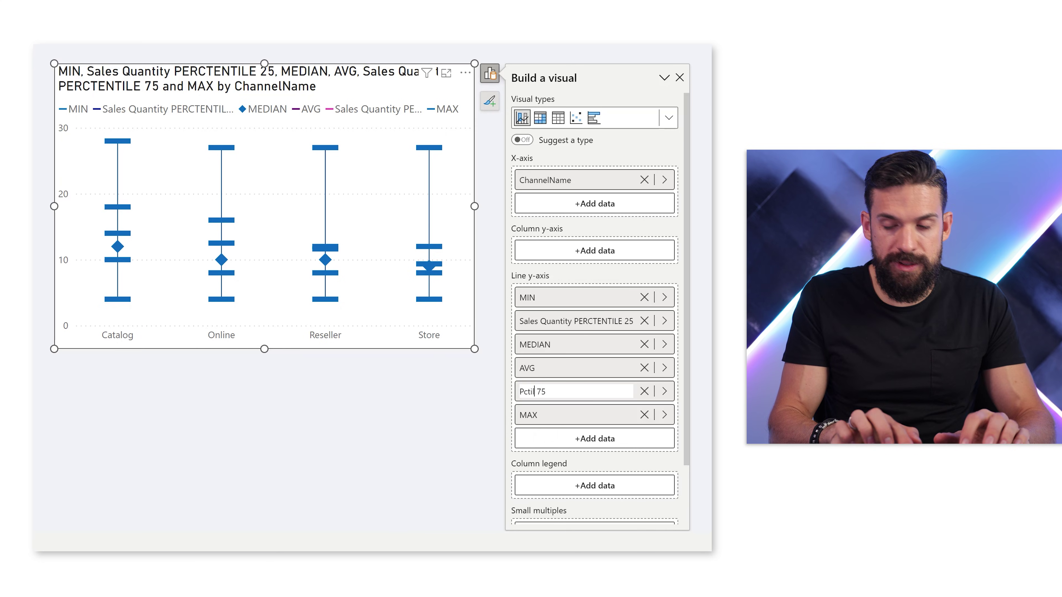
{"action": "type", "text": "e"}
{"action": "key", "text": "Return"}
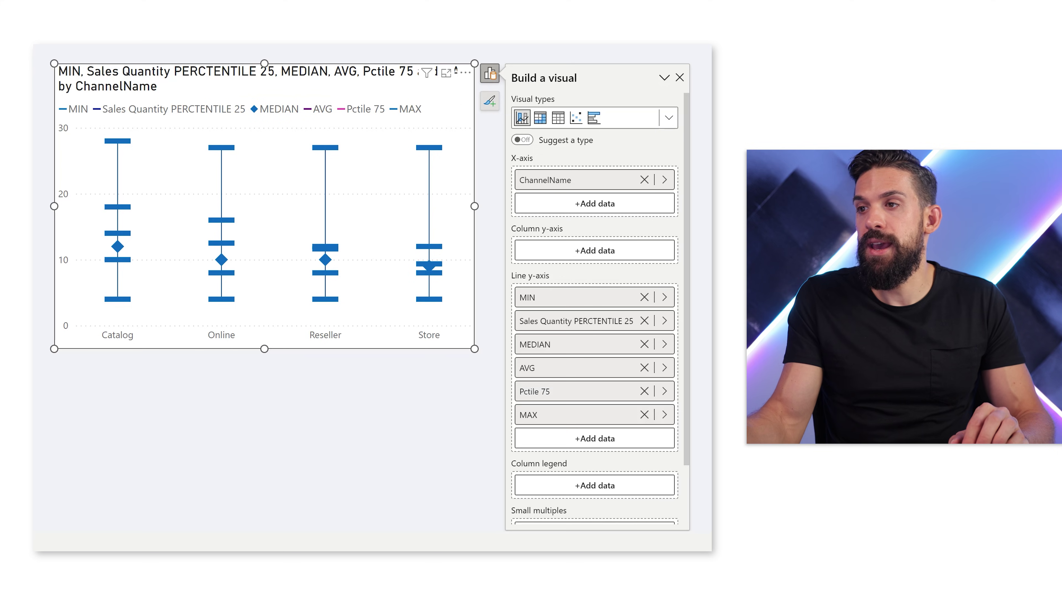
Step: Rename the 25th percentile series to Pctile 25
{"action": "double_click", "coordinate": [569, 322]}
{"action": "left_click", "coordinate": [564, 322]}
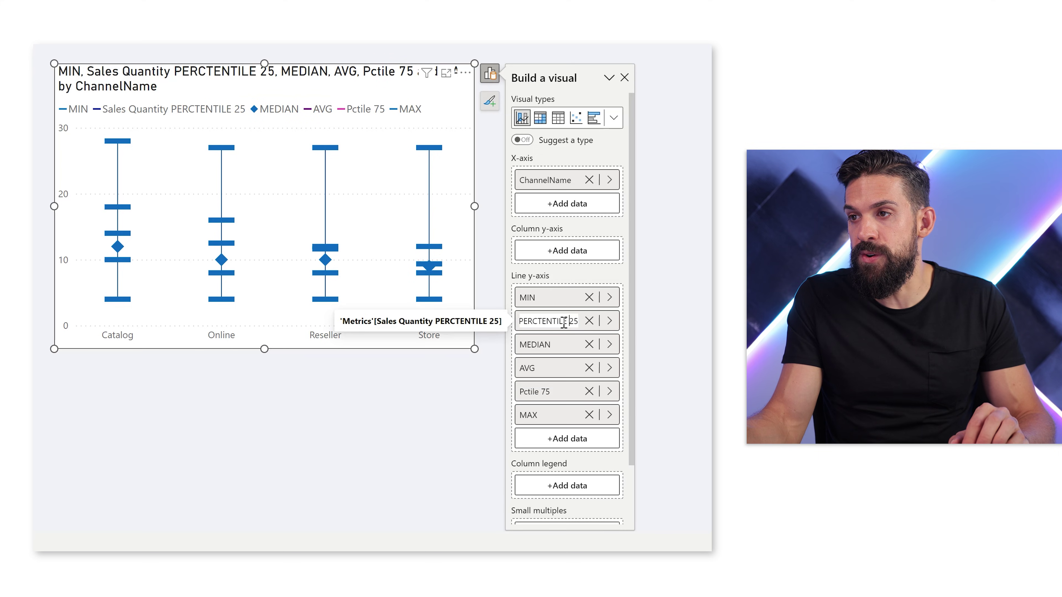
{"action": "type", "text": "Pctile 25"}
{"action": "key", "text": "Return"}
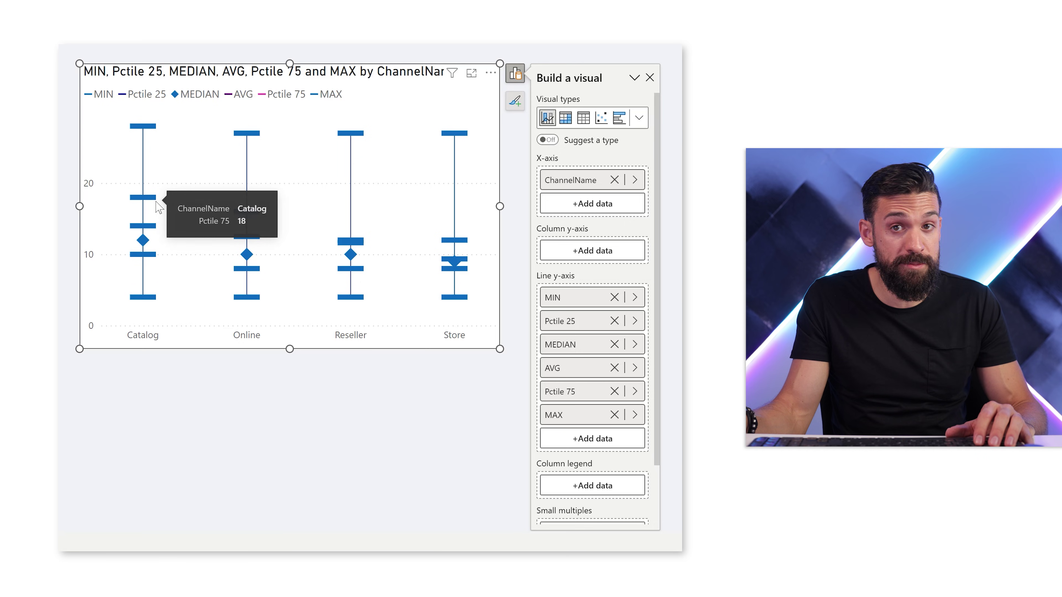
Step: In the chart's marker settings, select the AVG series and make its markers circles
{"action": "mouse_move", "coordinate": [241, 218]}
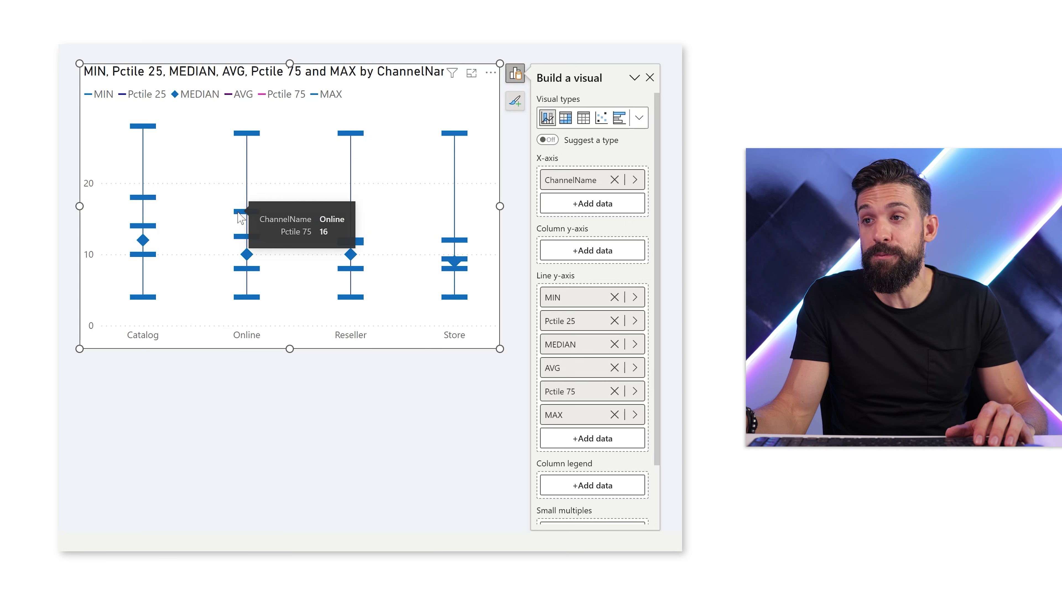
{"action": "left_click", "coordinate": [514, 102]}
{"action": "left_click", "coordinate": [701, 81]}
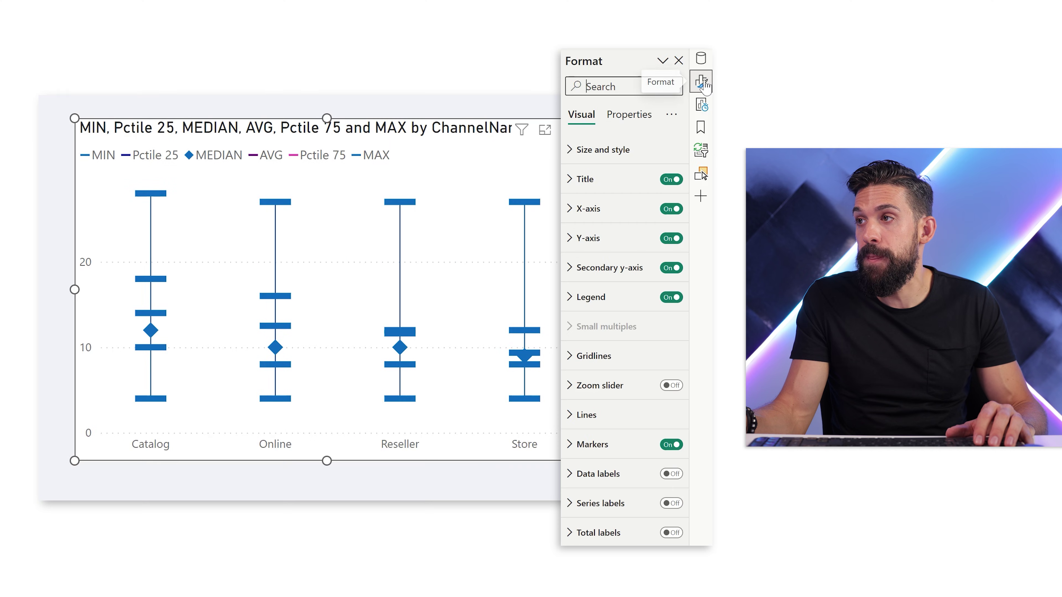
{"action": "scroll", "coordinate": [603, 347], "scroll_direction": "down", "scroll_amount": 3}
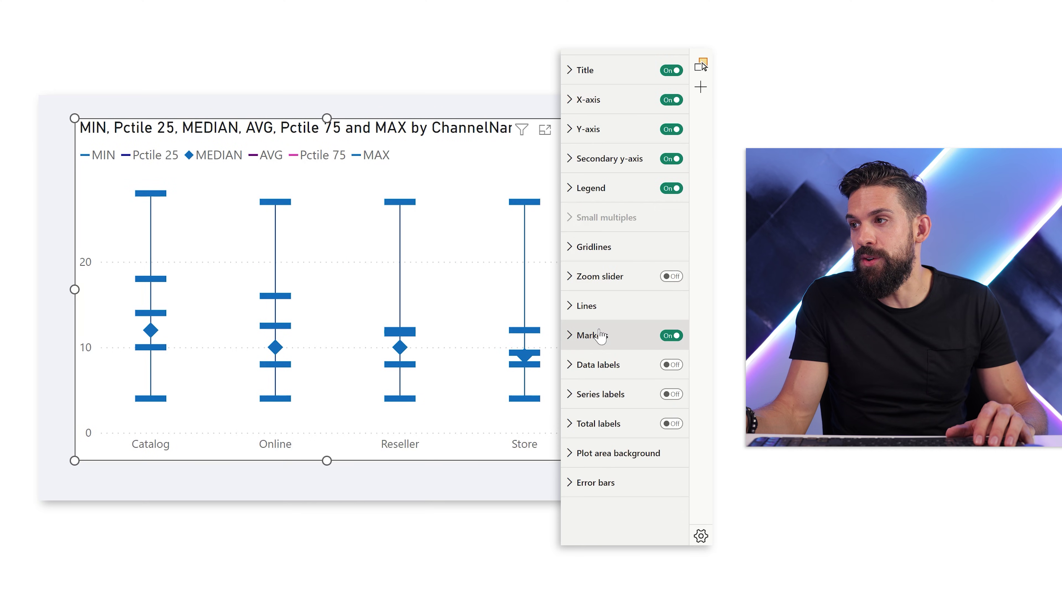
{"action": "left_click", "coordinate": [596, 336]}
{"action": "left_click", "coordinate": [606, 407]}
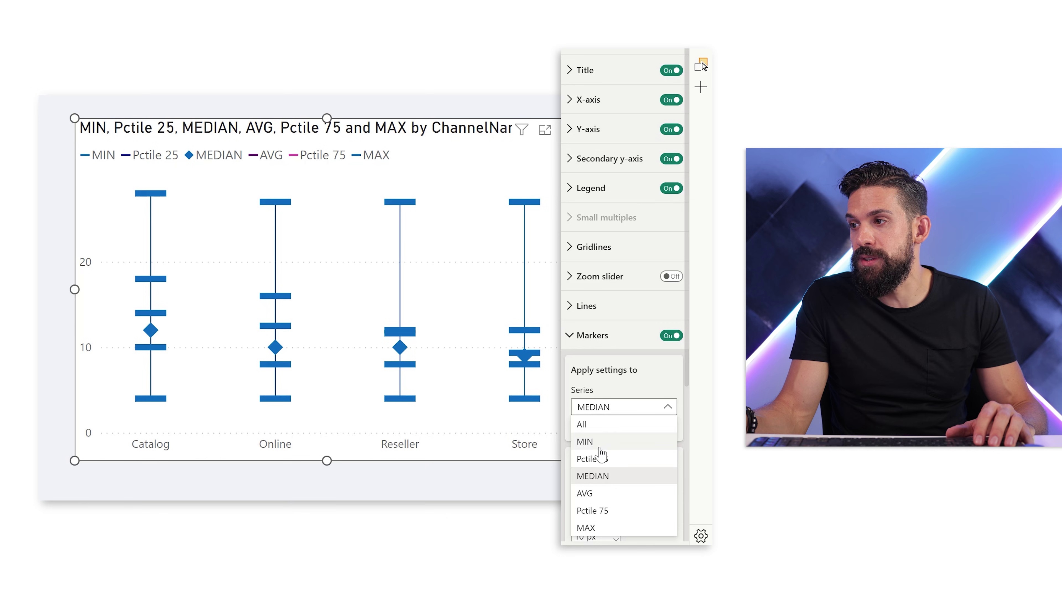
{"action": "left_click", "coordinate": [606, 493]}
{"action": "scroll", "coordinate": [609, 477], "scroll_direction": "down", "scroll_amount": 5}
{"action": "scroll", "coordinate": [608, 475], "scroll_direction": "down", "scroll_amount": 1}
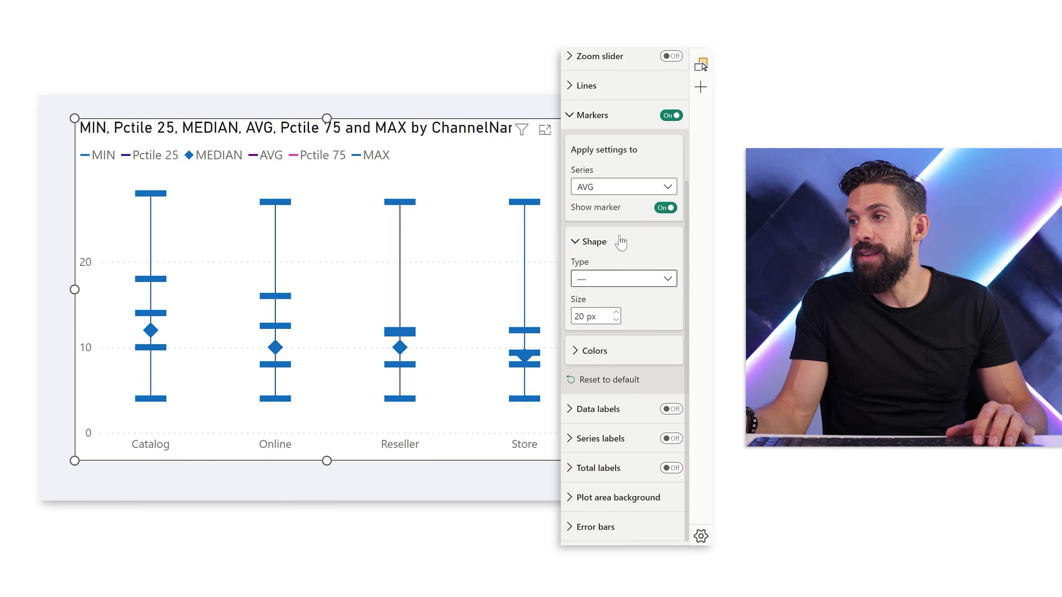
{"action": "left_click", "coordinate": [617, 280]}
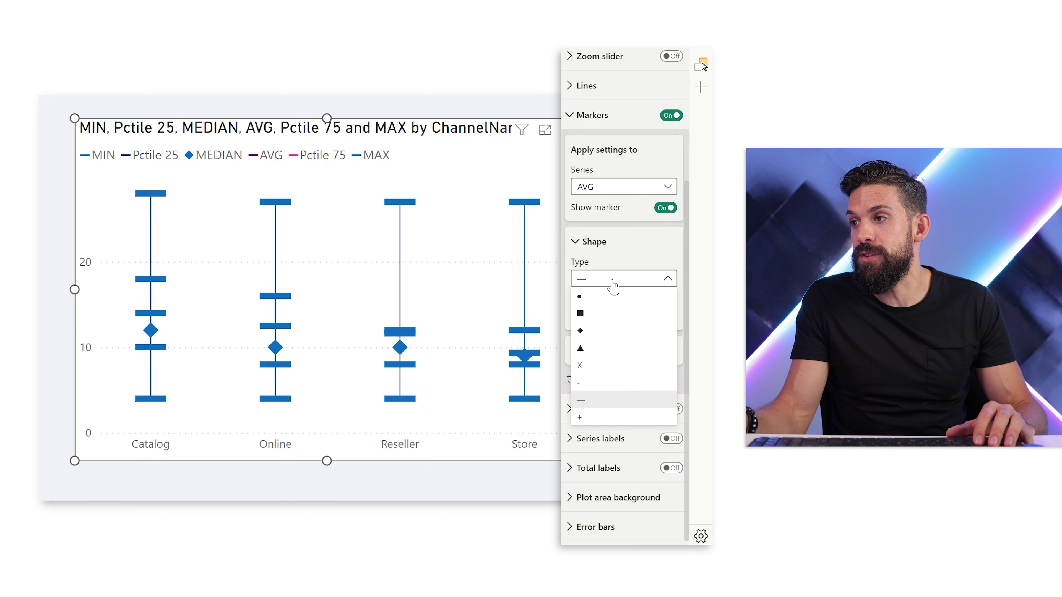
{"action": "left_click", "coordinate": [609, 298]}
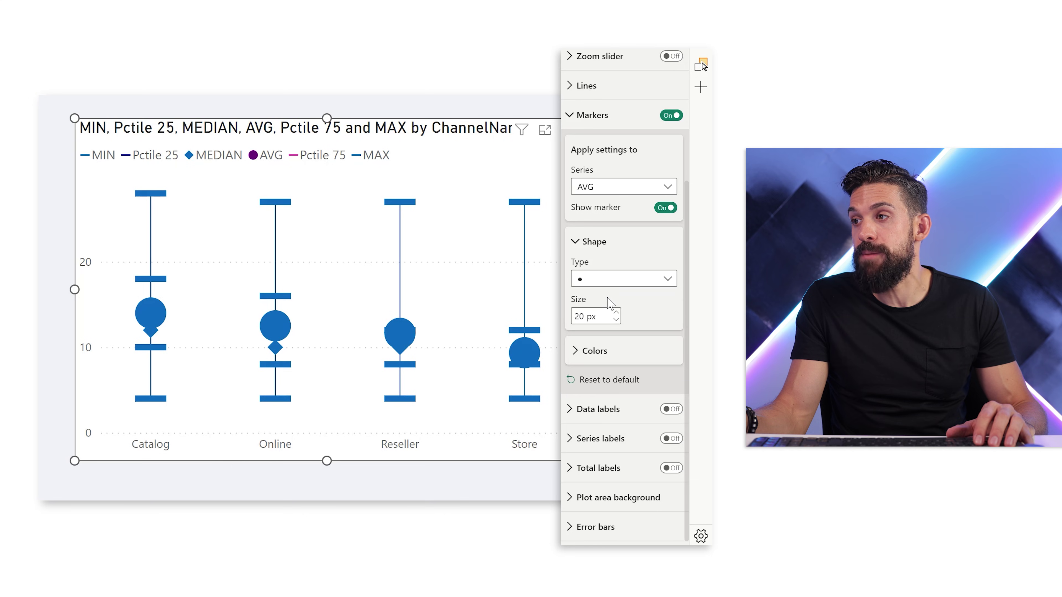
Step: Give the AVG markers size 5 and a dark blue colour
{"action": "left_click", "coordinate": [599, 316]}
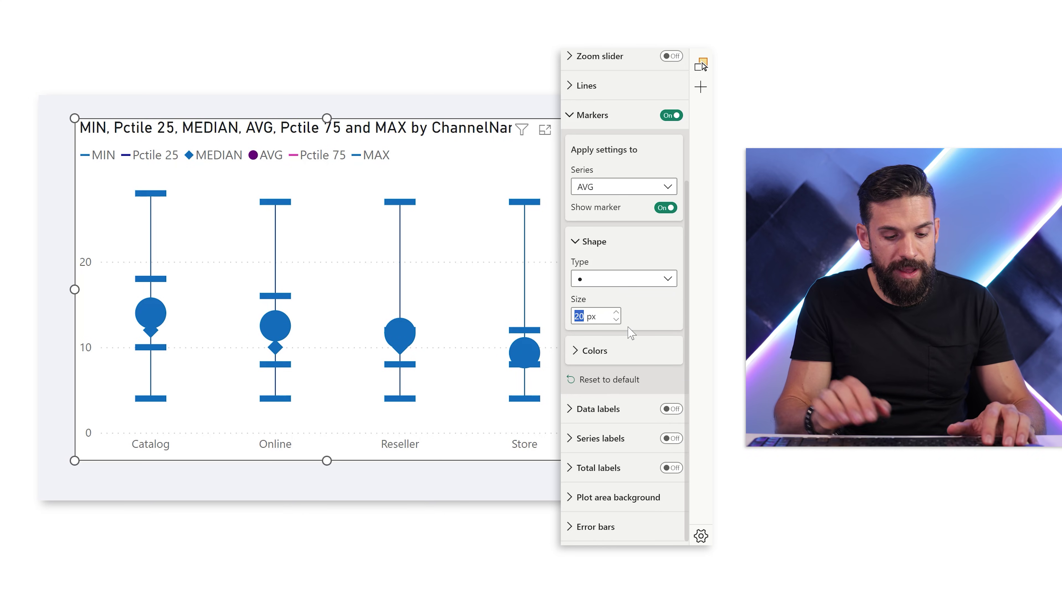
{"action": "type", "text": "5"}
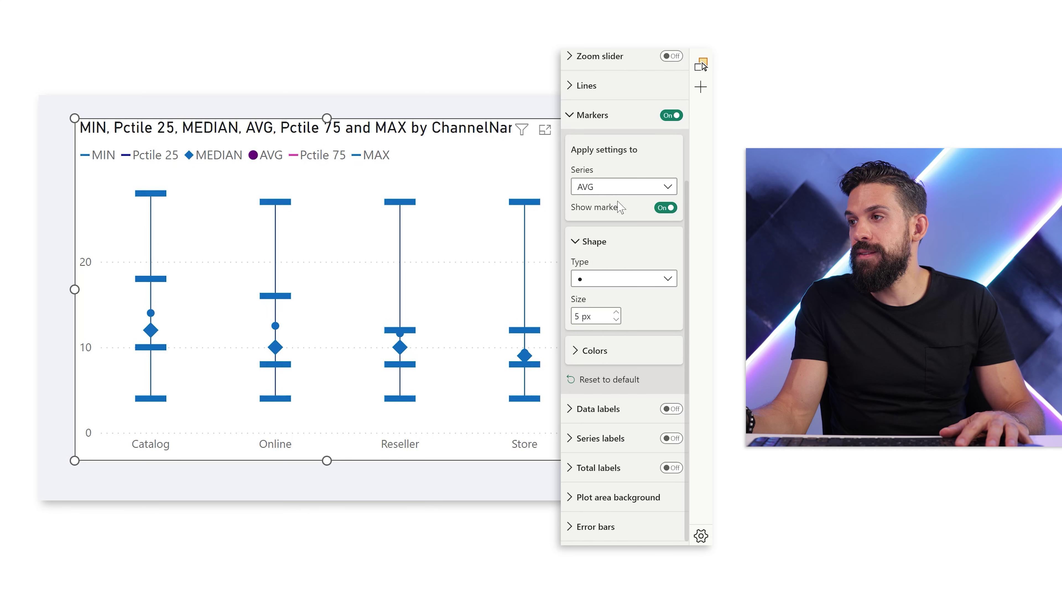
{"action": "left_click", "coordinate": [606, 359]}
{"action": "left_click", "coordinate": [595, 392]}
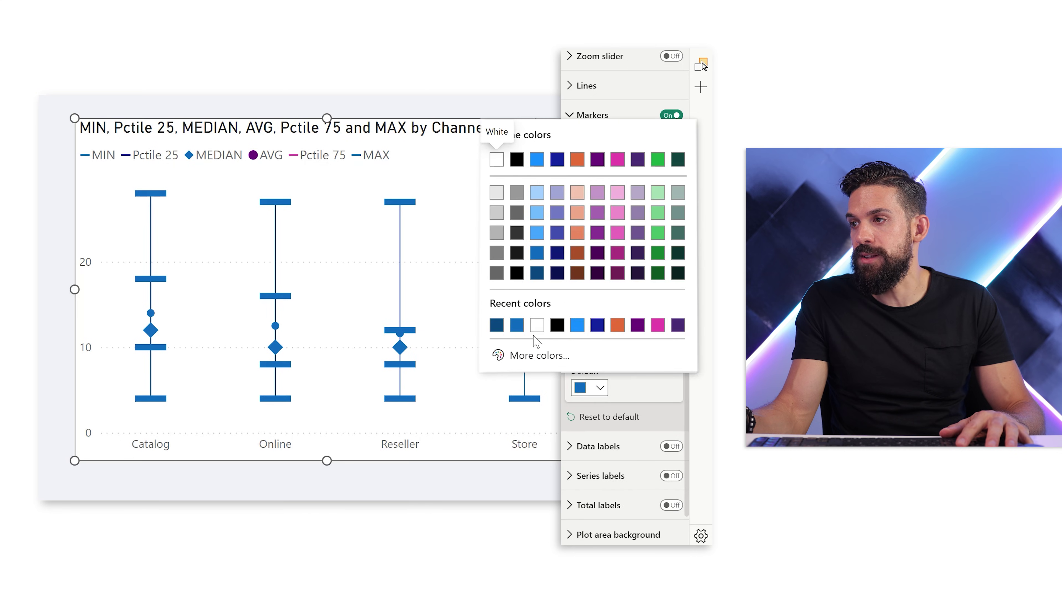
{"action": "left_click", "coordinate": [497, 326]}
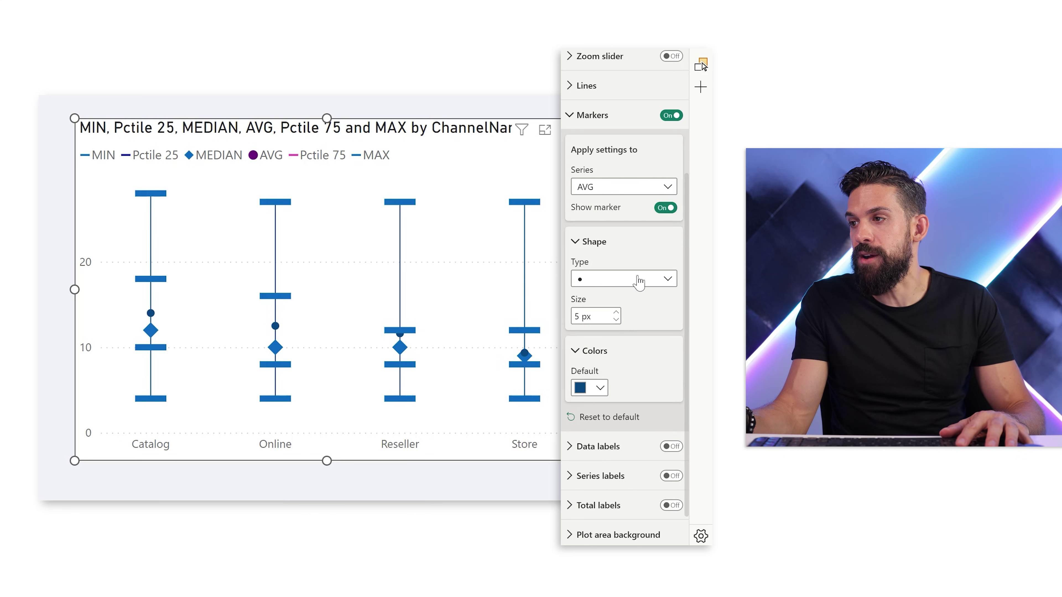
Step: Colour the MEDIAN markers dark blue and close the formatting settings
{"action": "left_click", "coordinate": [634, 189]}
{"action": "left_click", "coordinate": [611, 256]}
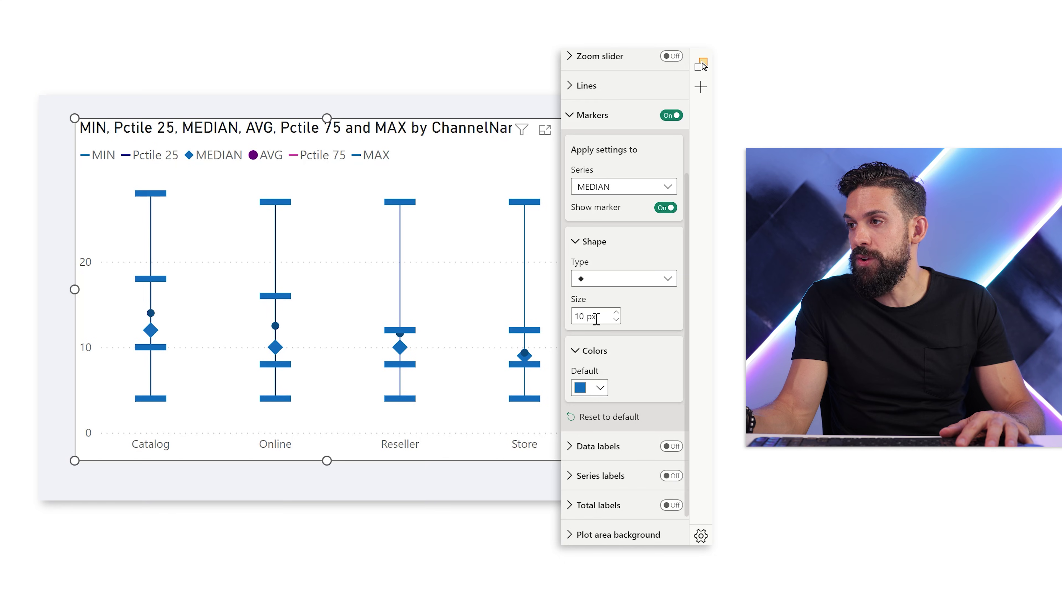
{"action": "left_click", "coordinate": [599, 390]}
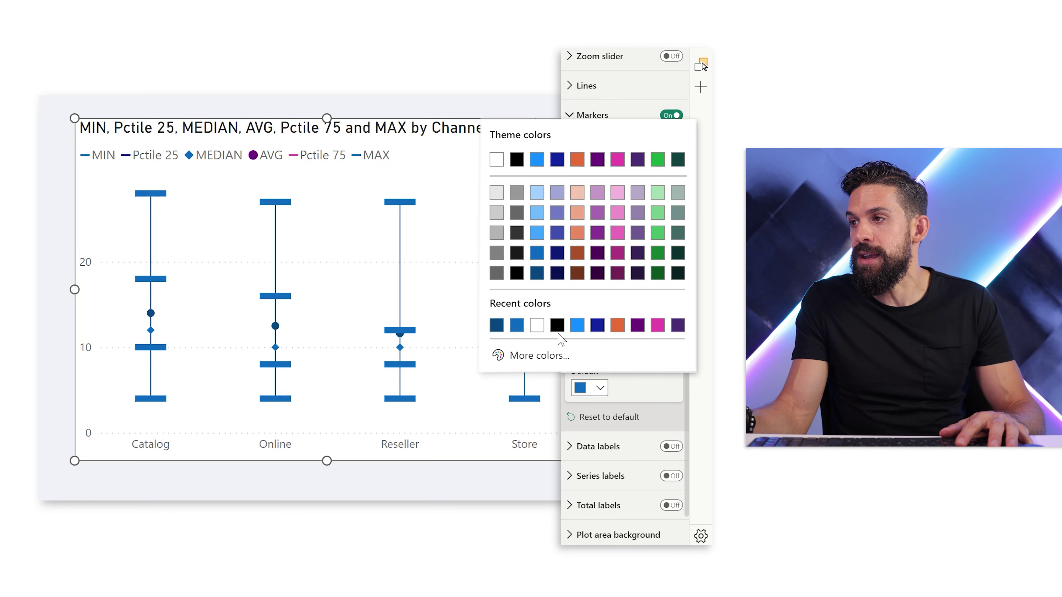
{"action": "left_click", "coordinate": [498, 326]}
{"action": "left_click", "coordinate": [702, 65]}
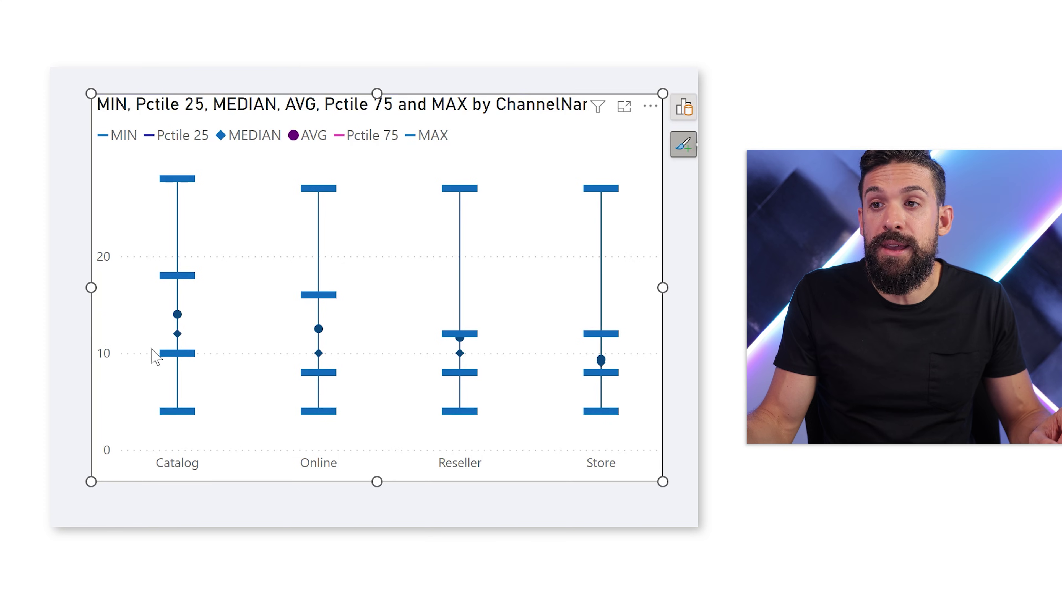
{"action": "mouse_move", "coordinate": [192, 284]}
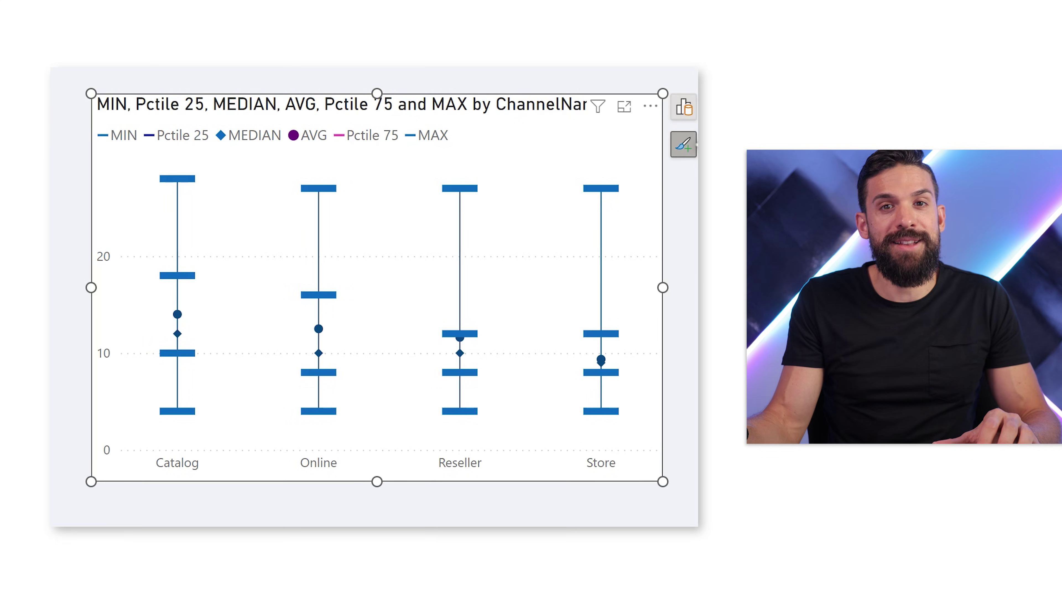
Step: Move Pctile 25 into the Column y-axis and remove Pctile 75 from the chart
{"action": "left_click", "coordinate": [683, 106]}
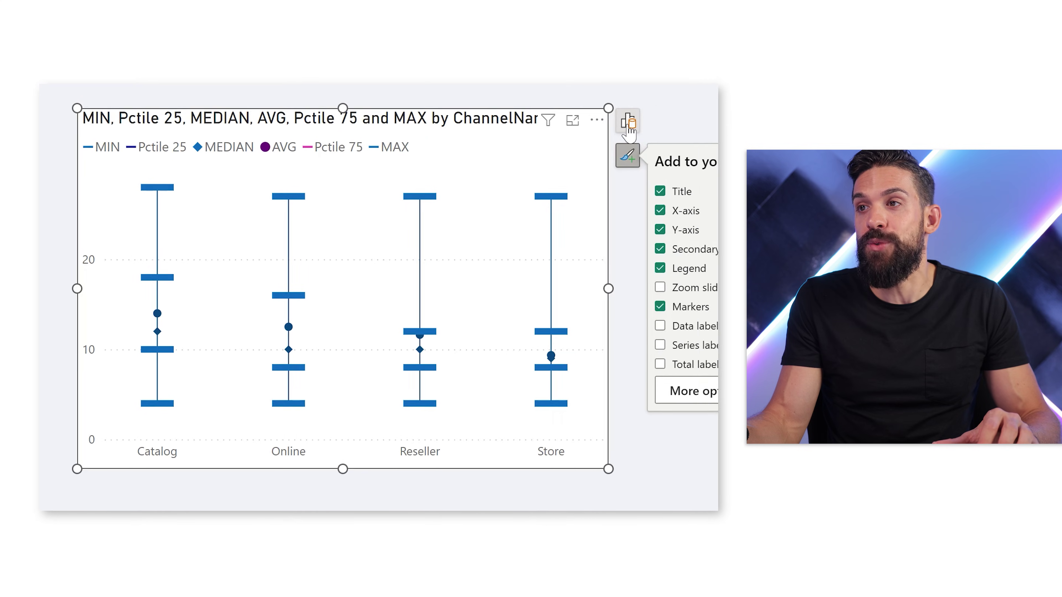
{"action": "left_click", "coordinate": [775, 423]}
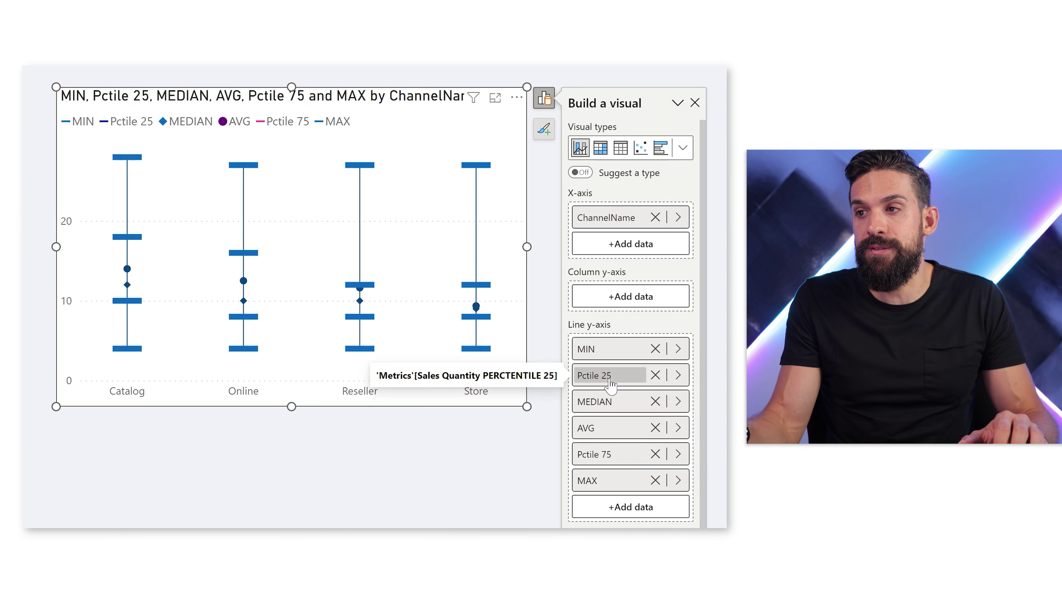
{"action": "left_click_drag", "start_coordinate": [610, 386], "coordinate": [611, 299]}
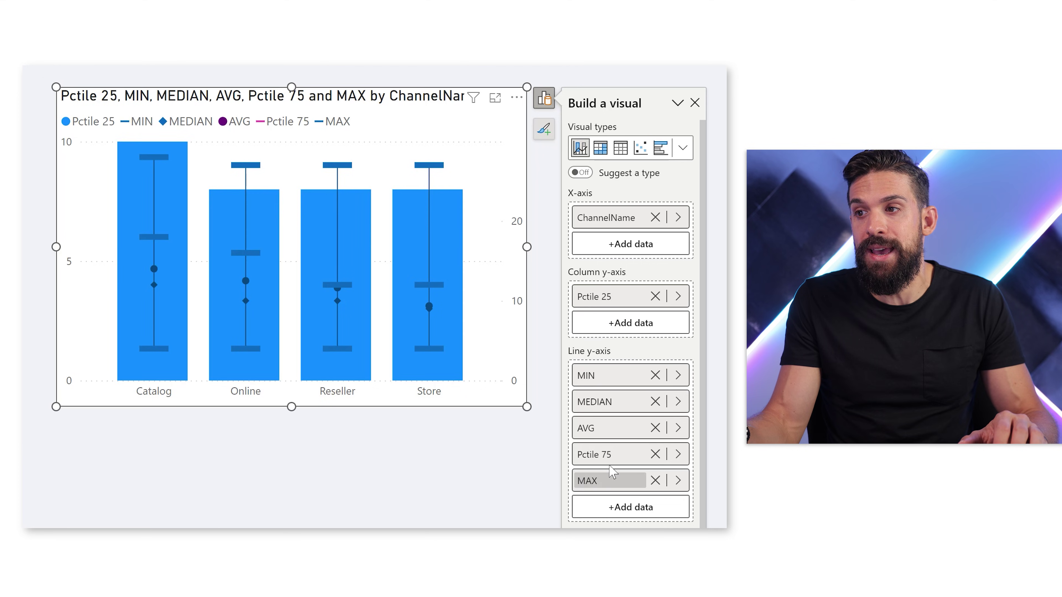
{"action": "left_click", "coordinate": [656, 455]}
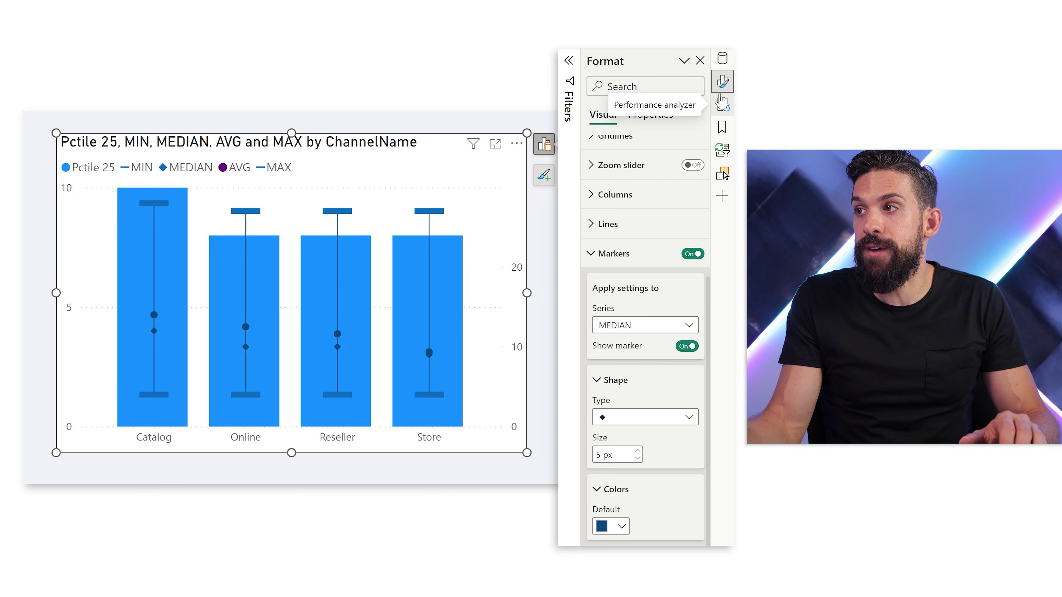
Step: Set the Maximum of both the y-axis and secondary y-axis ranges to 30
{"action": "left_click", "coordinate": [622, 252]}
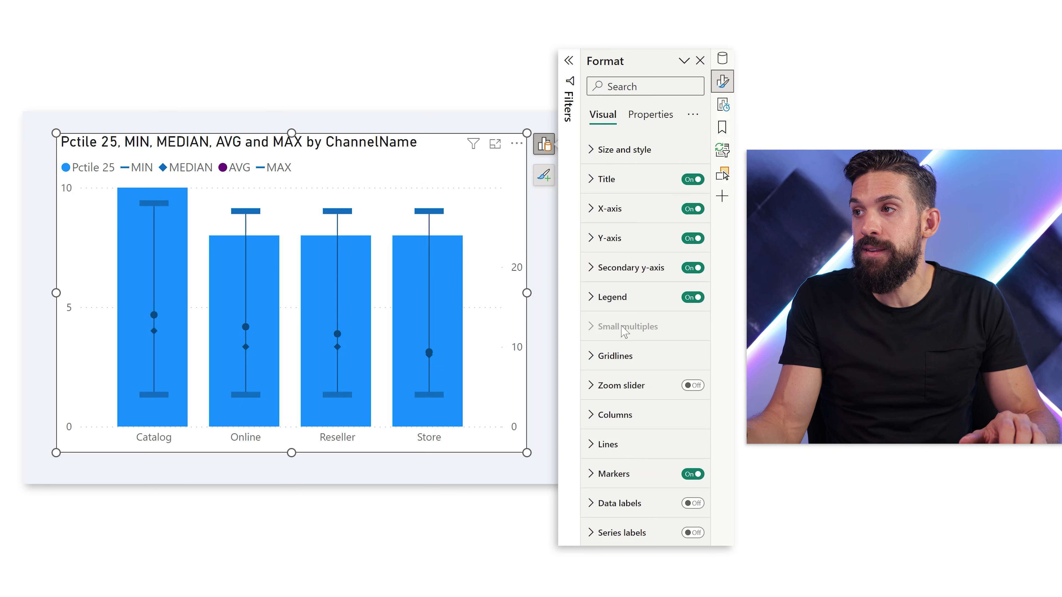
{"action": "left_click", "coordinate": [623, 251]}
{"action": "left_click", "coordinate": [617, 346]}
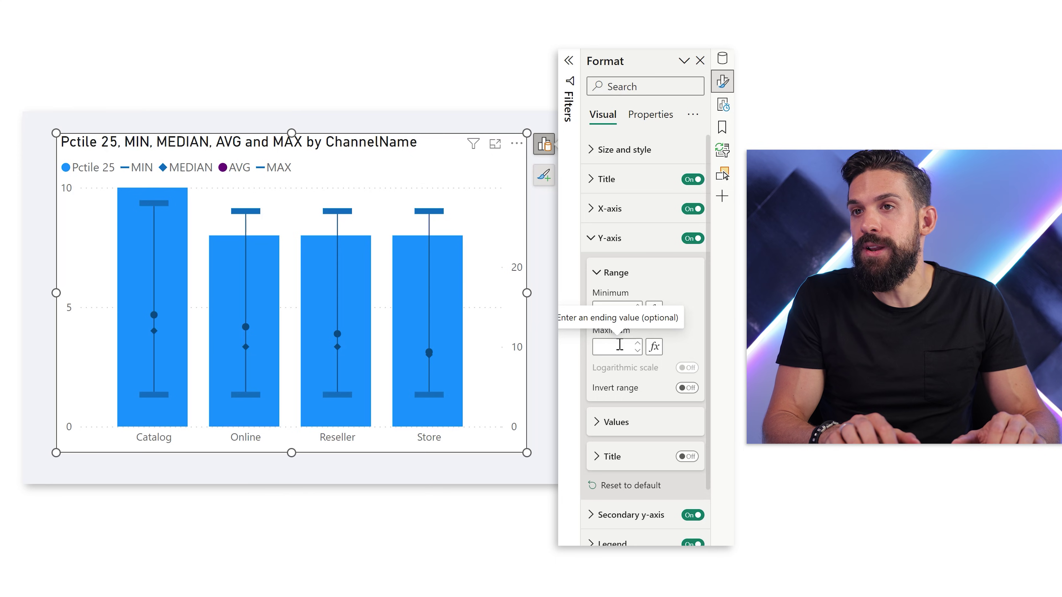
{"action": "type", "text": "30"}
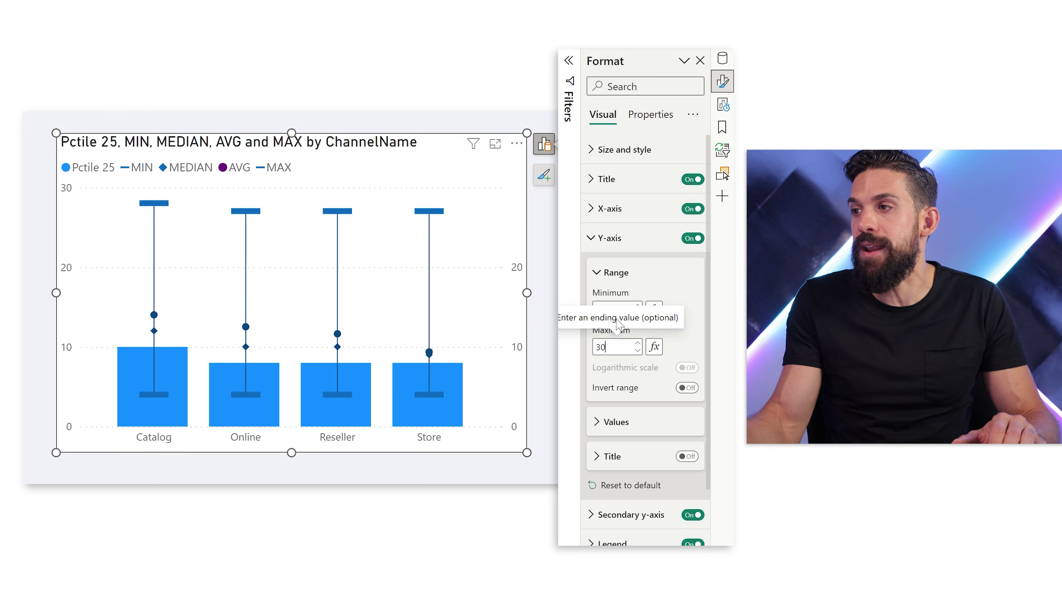
{"action": "left_click", "coordinate": [608, 518]}
{"action": "left_click", "coordinate": [617, 470]}
{"action": "type", "text": "30"}
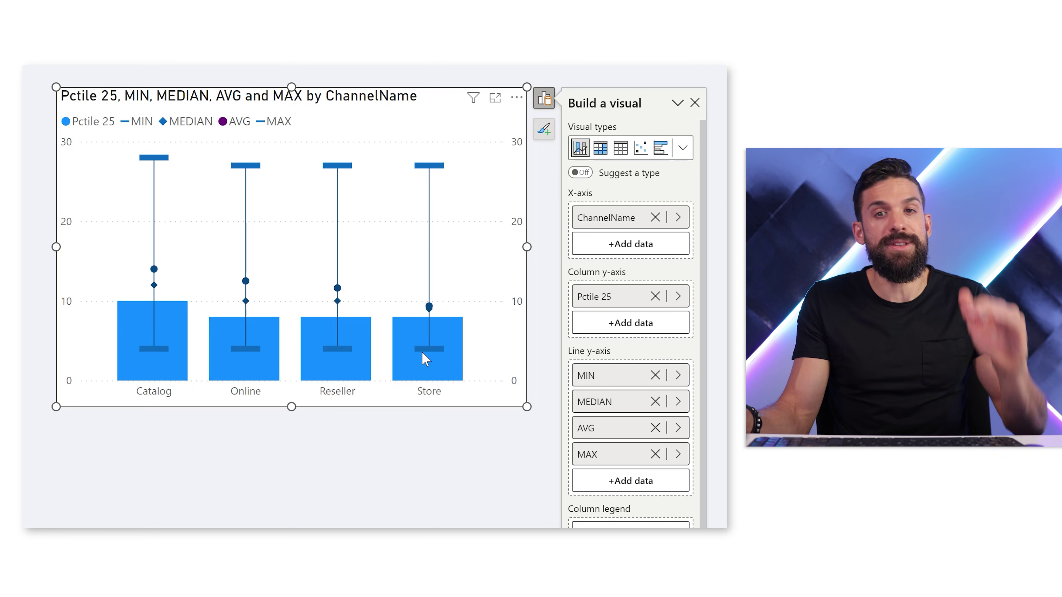
{"action": "mouse_move", "coordinate": [420, 361]}
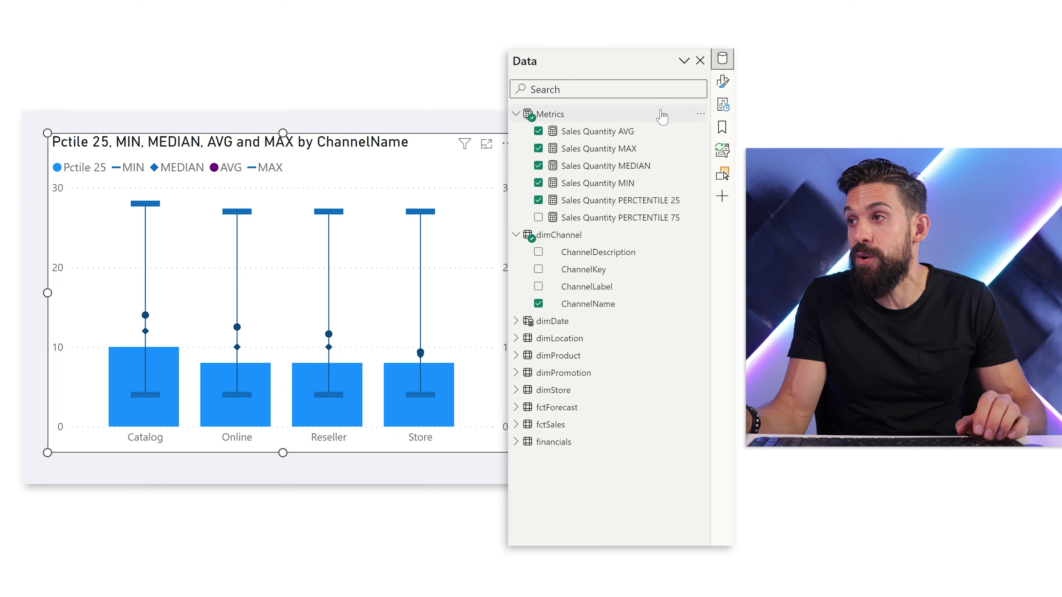
Step: Create the Metrics measure Sales Quantity IQR = [Sales Quantity PERCENTILE 75] - [Sales Quantity PERCENTILE 25]
{"action": "left_click", "coordinate": [701, 118]}
{"action": "left_click", "coordinate": [647, 141]}
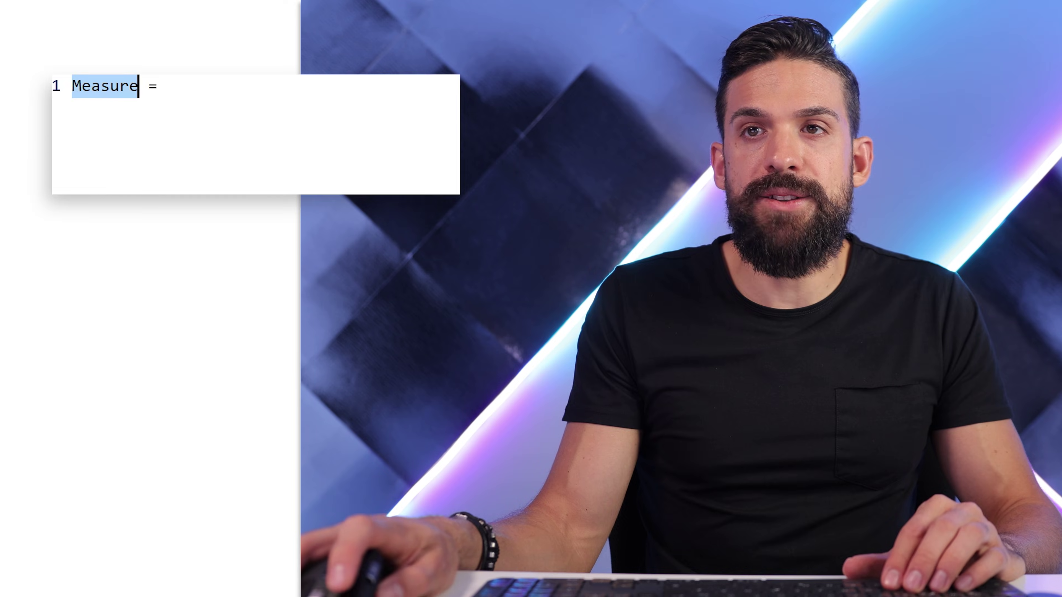
{"action": "type", "text": "S"}
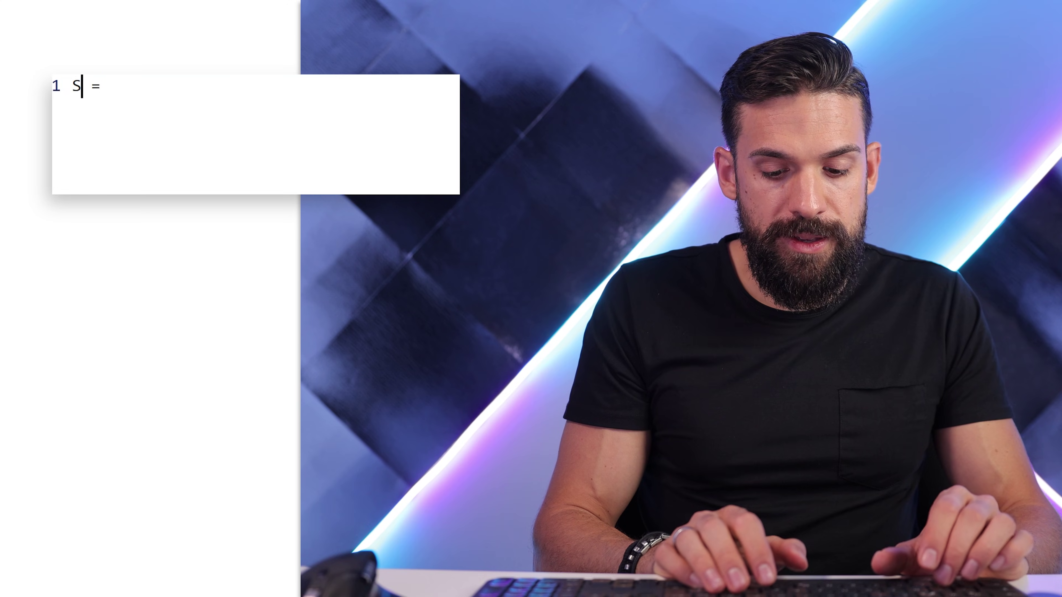
{"action": "type", "text": "ales Quantity IQR"}
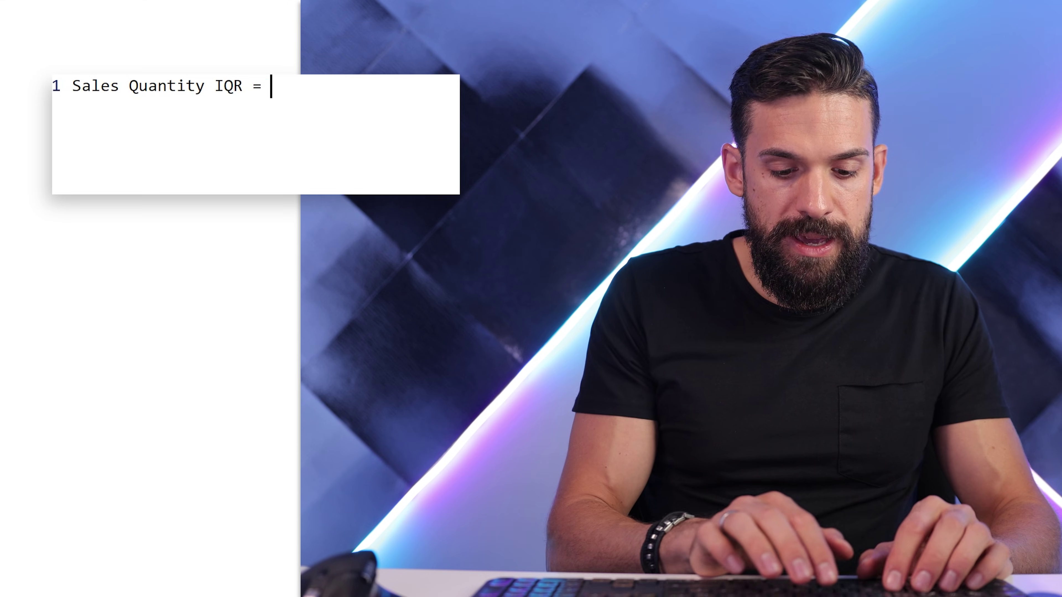
{"action": "key", "text": "BackSpace"}
{"action": "key", "text": "BackSpace"}
{"action": "type", "text": "["}
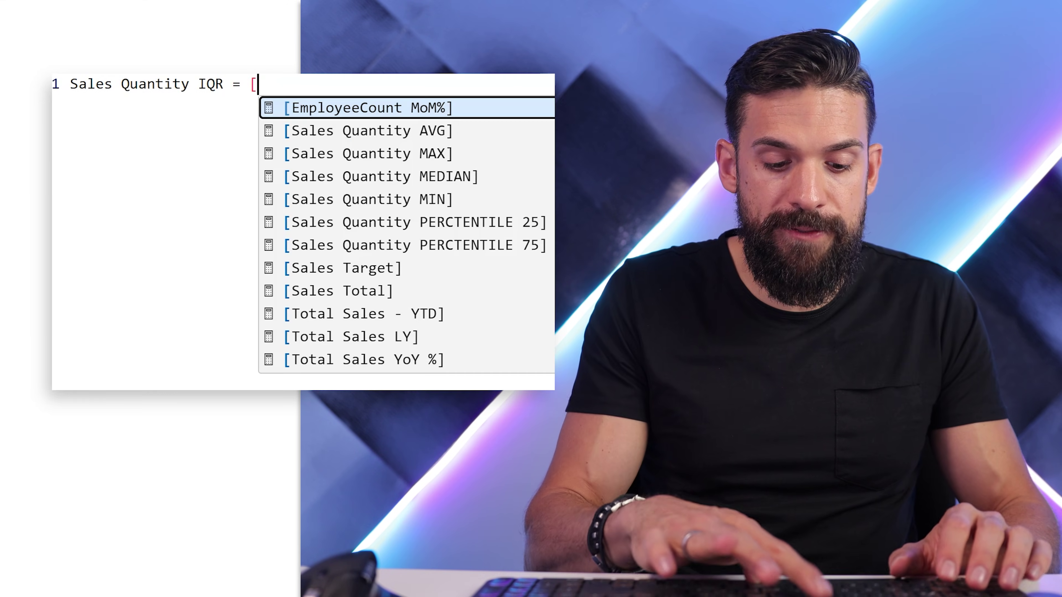
{"action": "type", "text": "75"}
{"action": "key", "text": "Tab"}
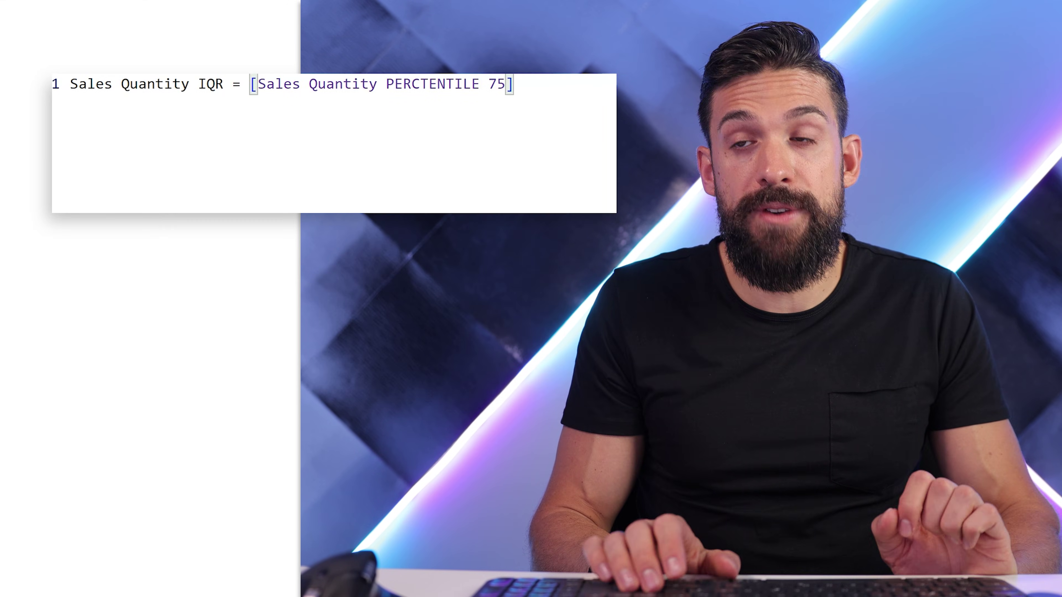
{"action": "type", "text": "- [25"}
{"action": "key", "text": "Tab"}
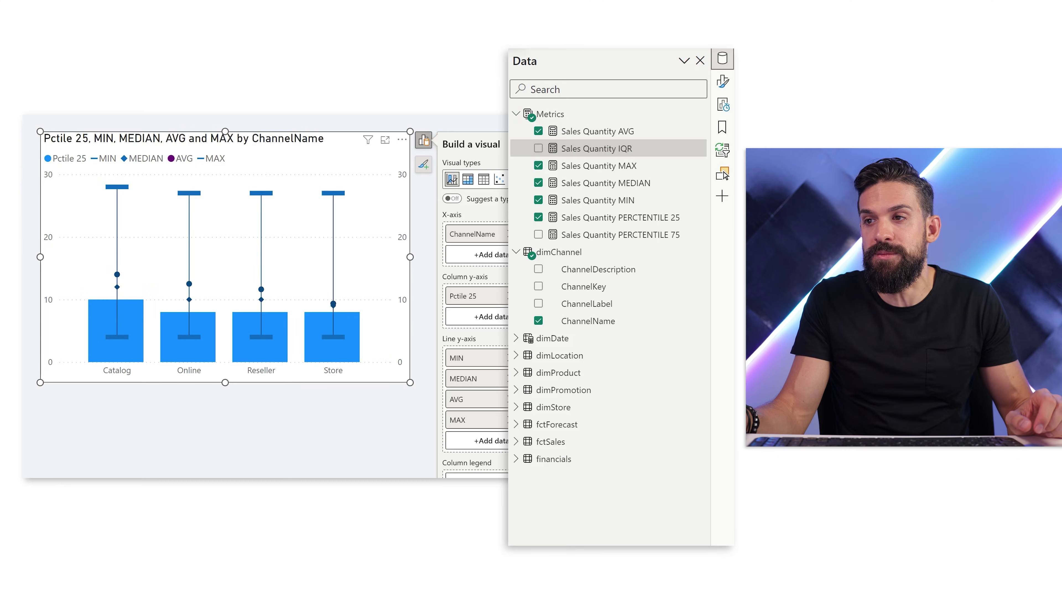
Step: Add Sales Quantity IQR to the Column y-axis so it stacks on Pctile 25
{"action": "left_click", "coordinate": [619, 157]}
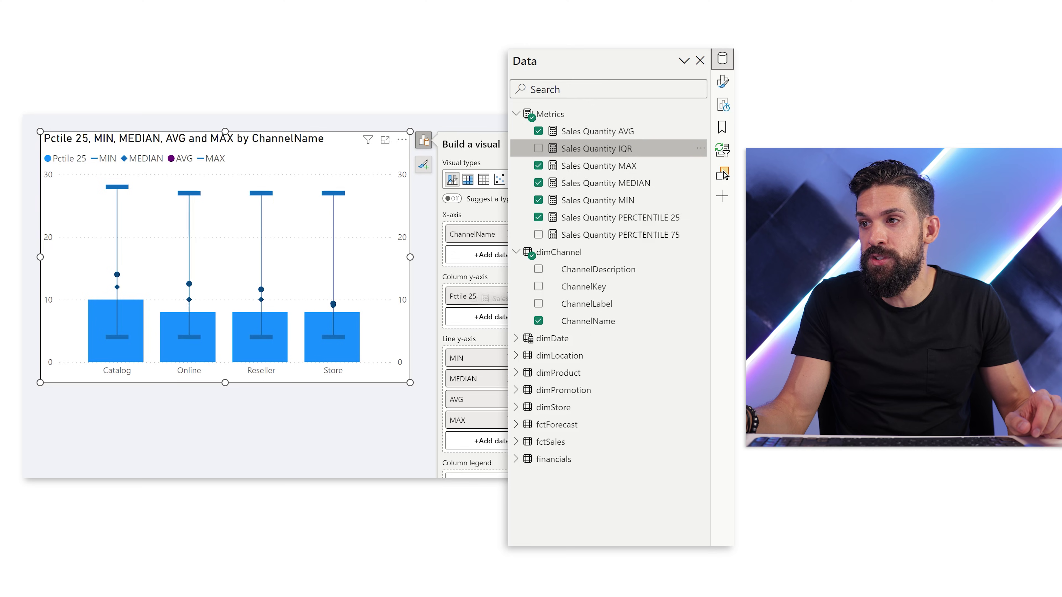
{"action": "left_click", "coordinate": [700, 61]}
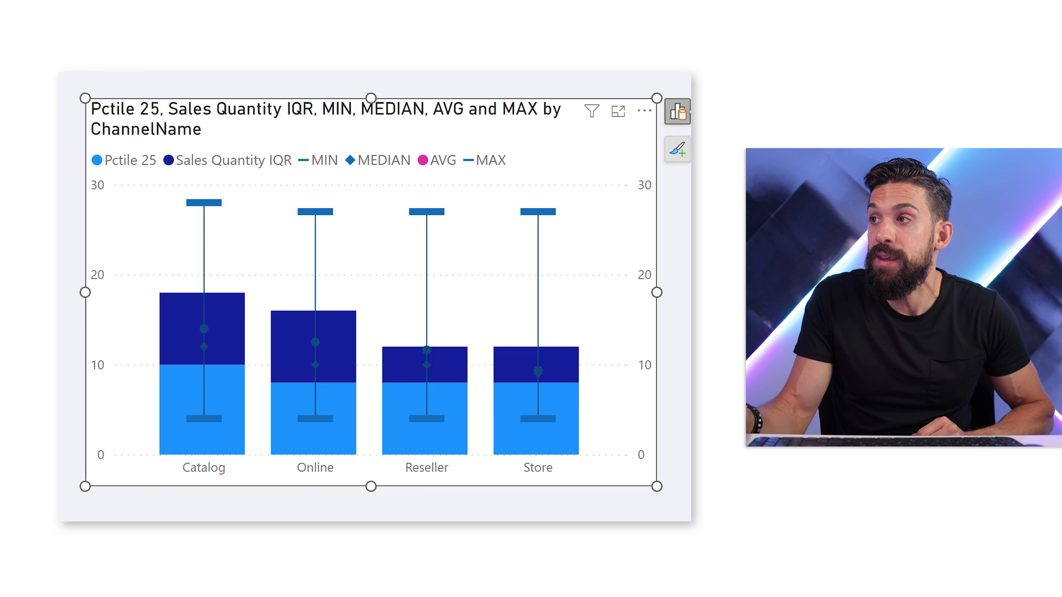
Step: In the column colour settings, make the Pctile 25 columns white to hide them
{"action": "left_click", "coordinate": [842, 25]}
{"action": "left_click", "coordinate": [842, 53]}
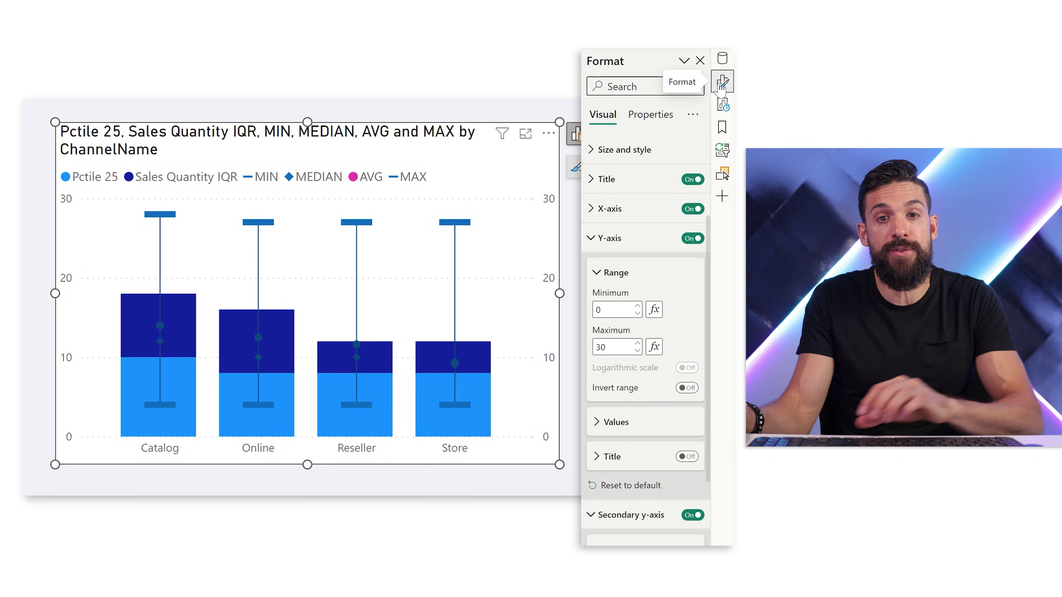
{"action": "left_click", "coordinate": [610, 238]}
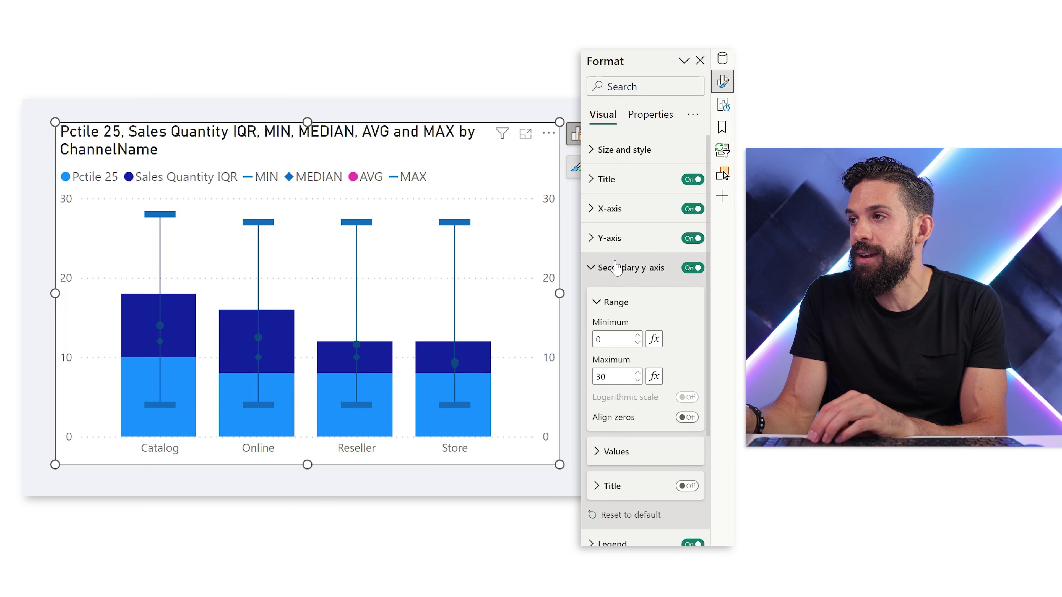
{"action": "left_click", "coordinate": [617, 265]}
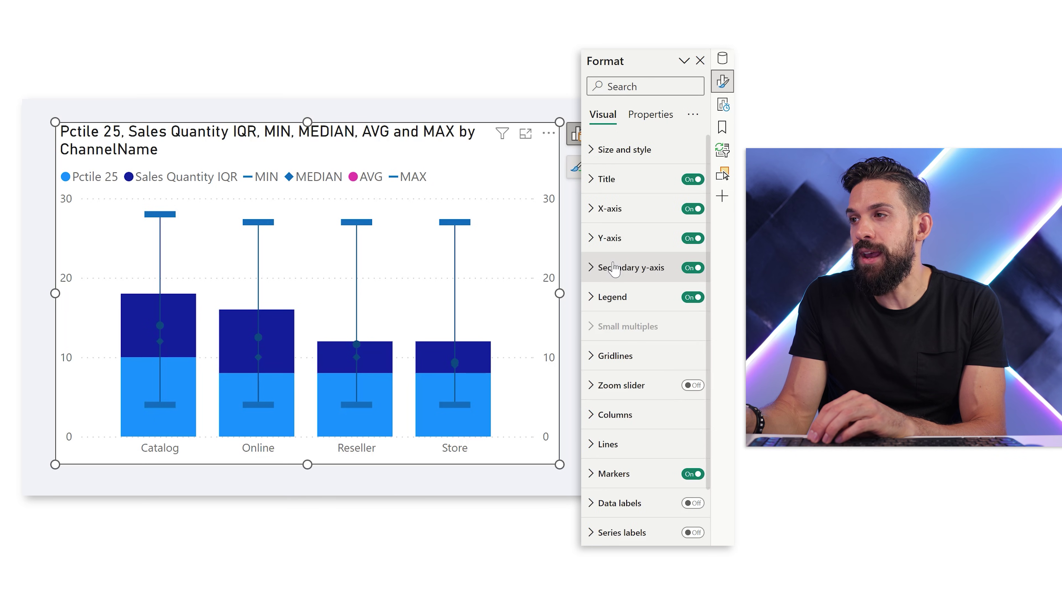
{"action": "left_click", "coordinate": [613, 418]}
{"action": "left_click", "coordinate": [614, 486]}
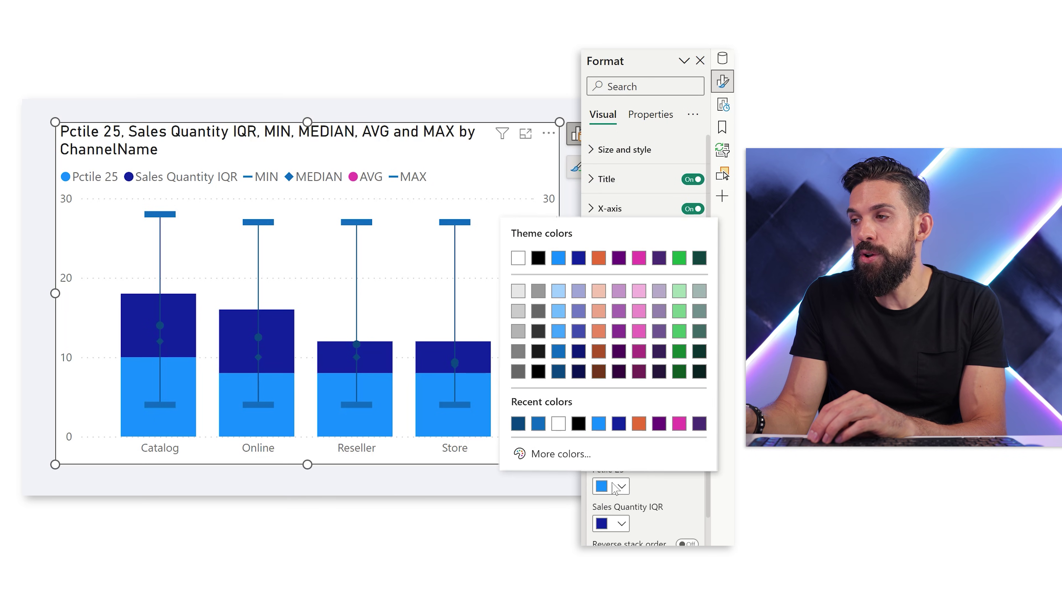
{"action": "left_click", "coordinate": [561, 424]}
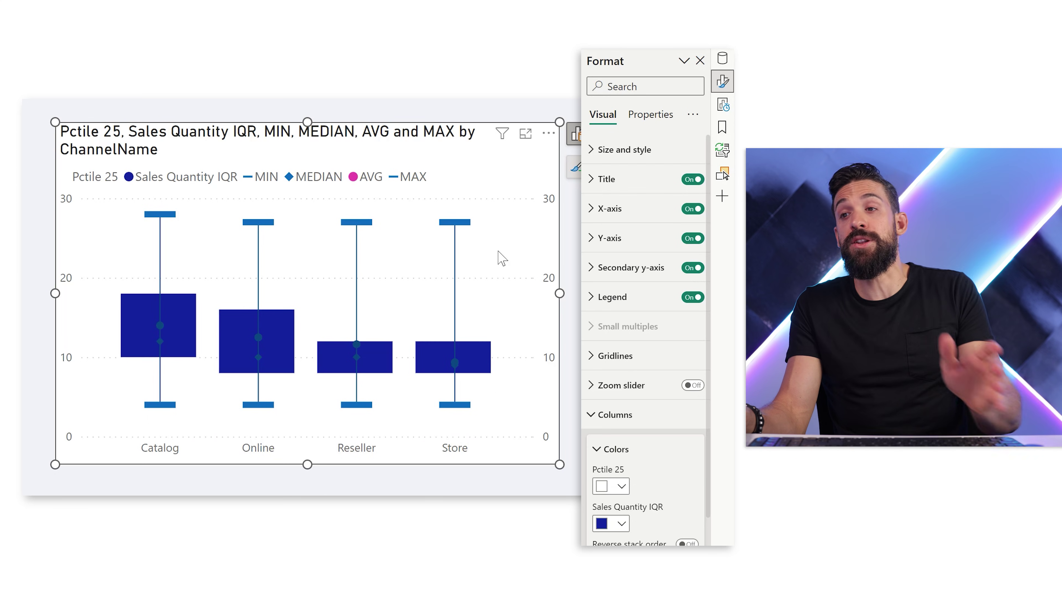
Step: Colour the Sales Quantity IQR columns a pale custom light blue, #C8E3FC
{"action": "mouse_move", "coordinate": [487, 424]}
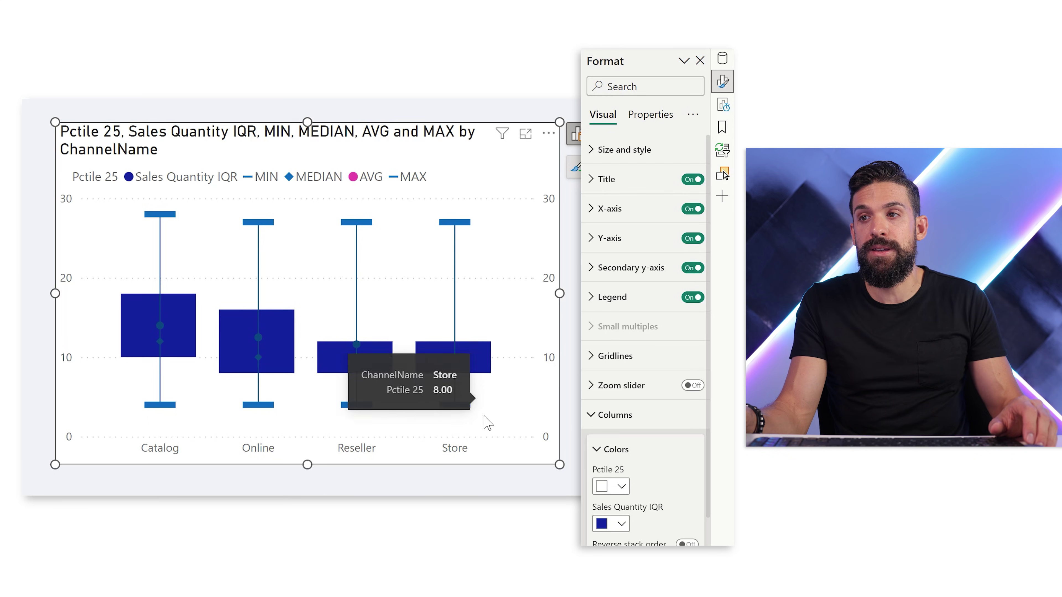
{"action": "left_click", "coordinate": [607, 525]}
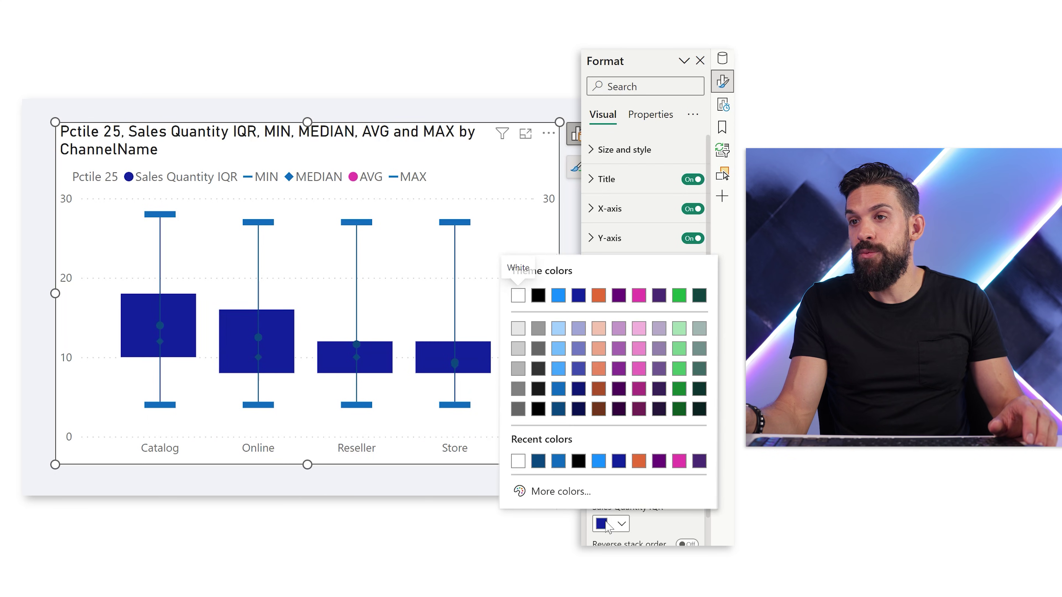
{"action": "left_click", "coordinate": [558, 330]}
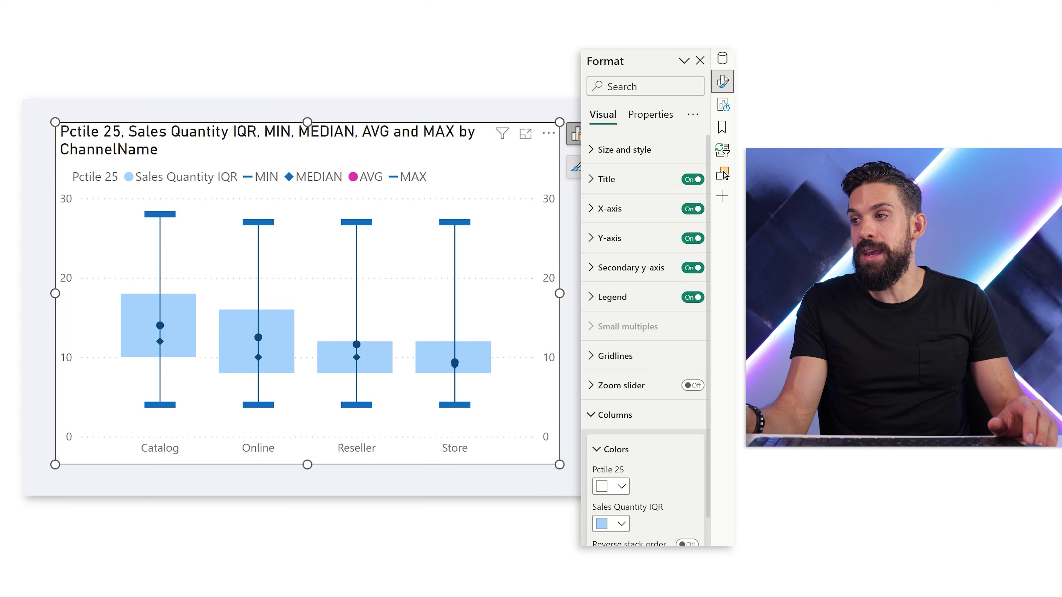
{"action": "left_click", "coordinate": [617, 525]}
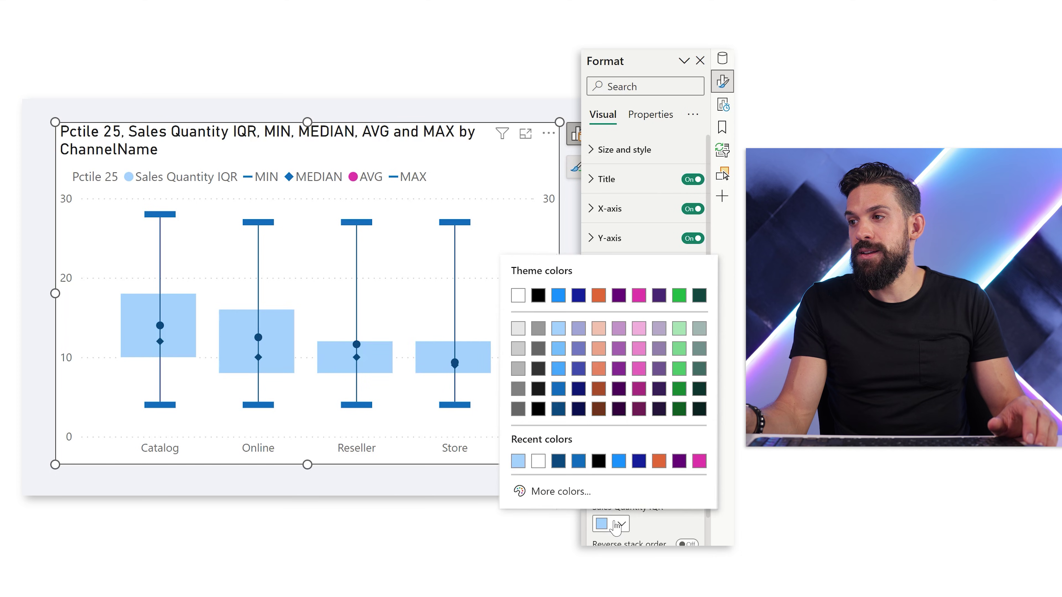
{"action": "left_click", "coordinate": [552, 491]}
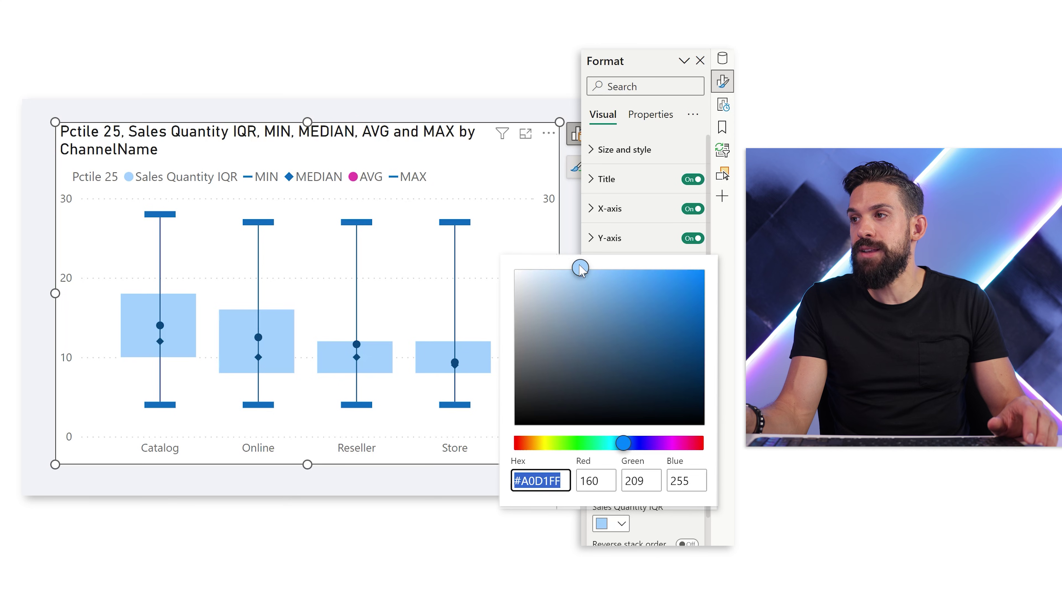
{"action": "left_click", "coordinate": [551, 270]}
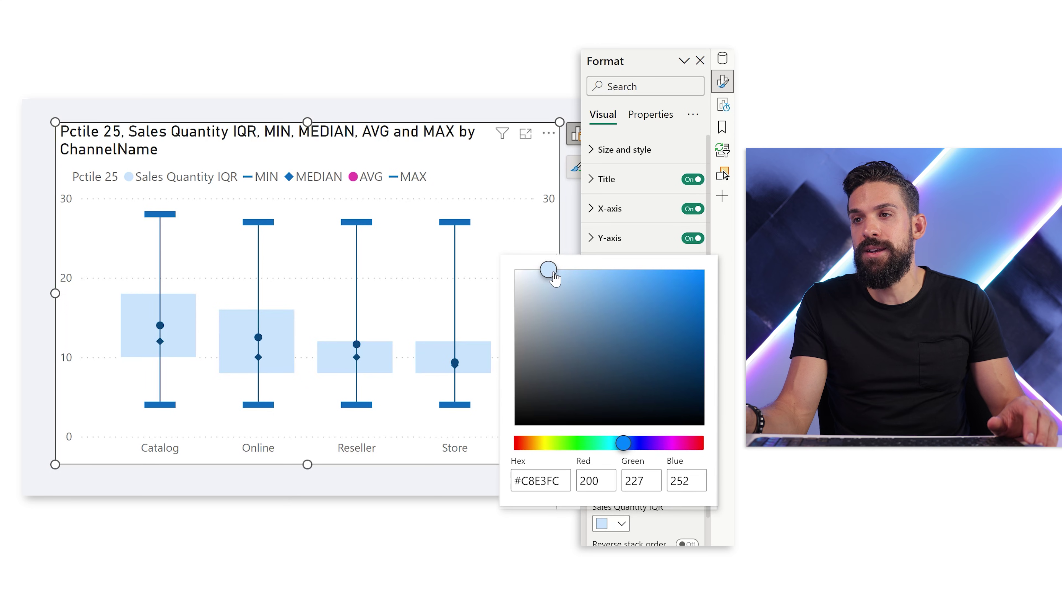
{"action": "key", "text": "Escape"}
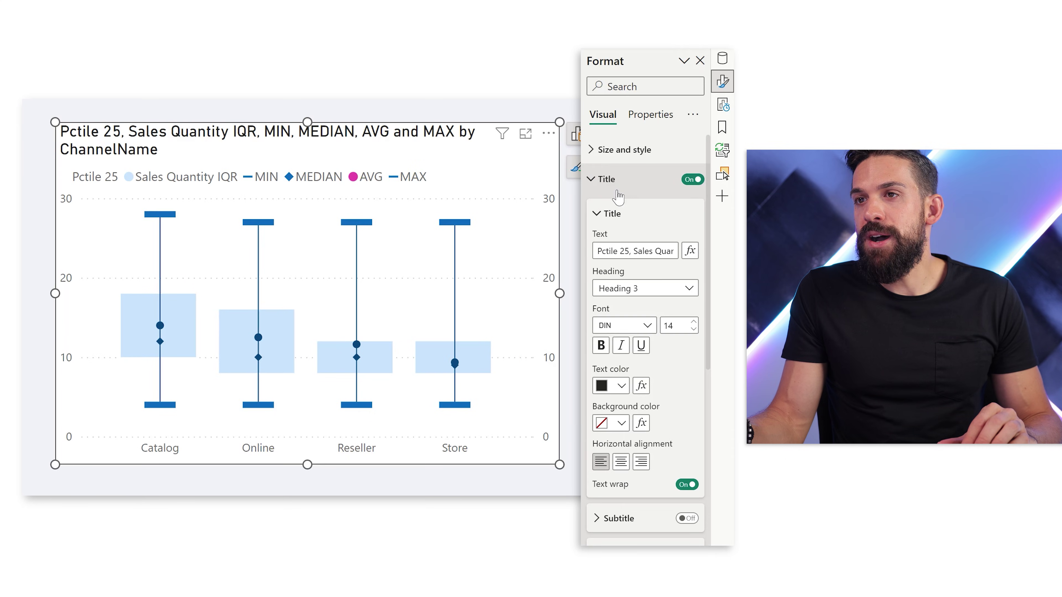
Step: Change the chart title text to 'Sales Quantity - Boxplot'
{"action": "left_click", "coordinate": [625, 257]}
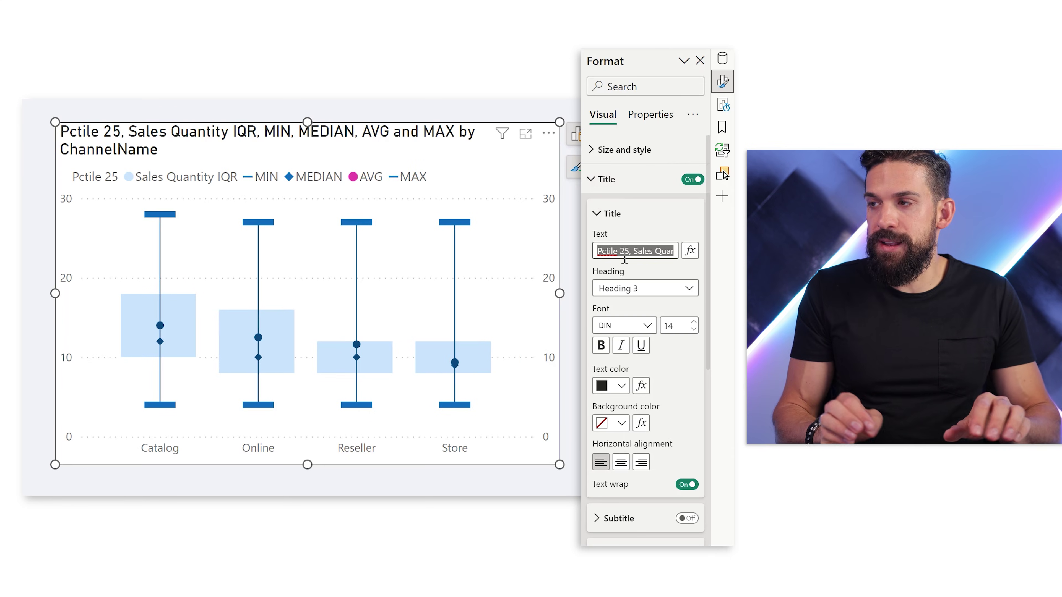
{"action": "type", "text": "Sales Quantity - Boxplot"}
{"action": "key", "text": "Return"}
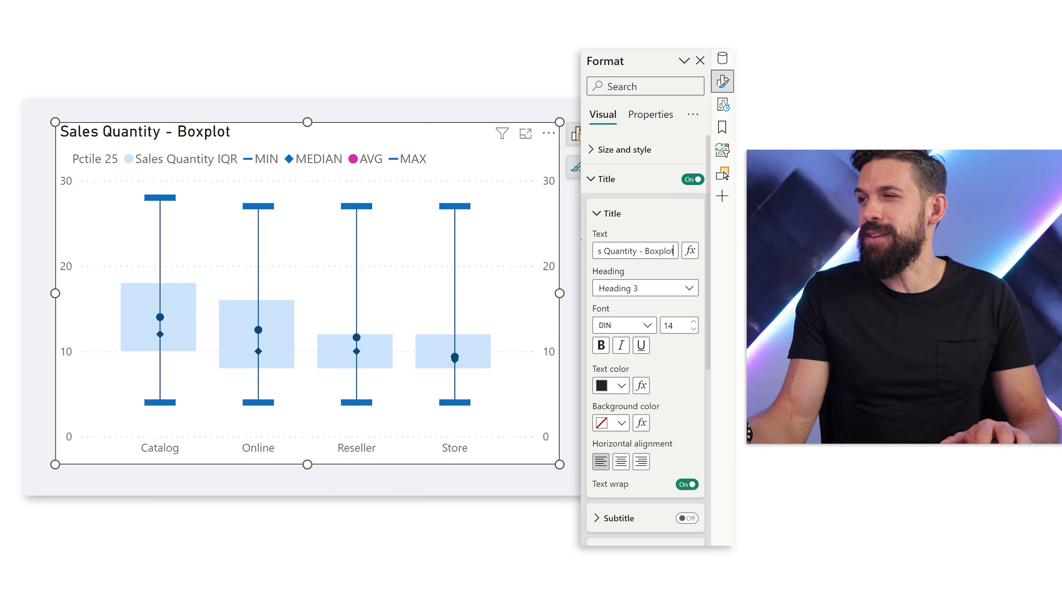
{"action": "left_click", "coordinate": [613, 214]}
{"action": "left_click", "coordinate": [612, 179]}
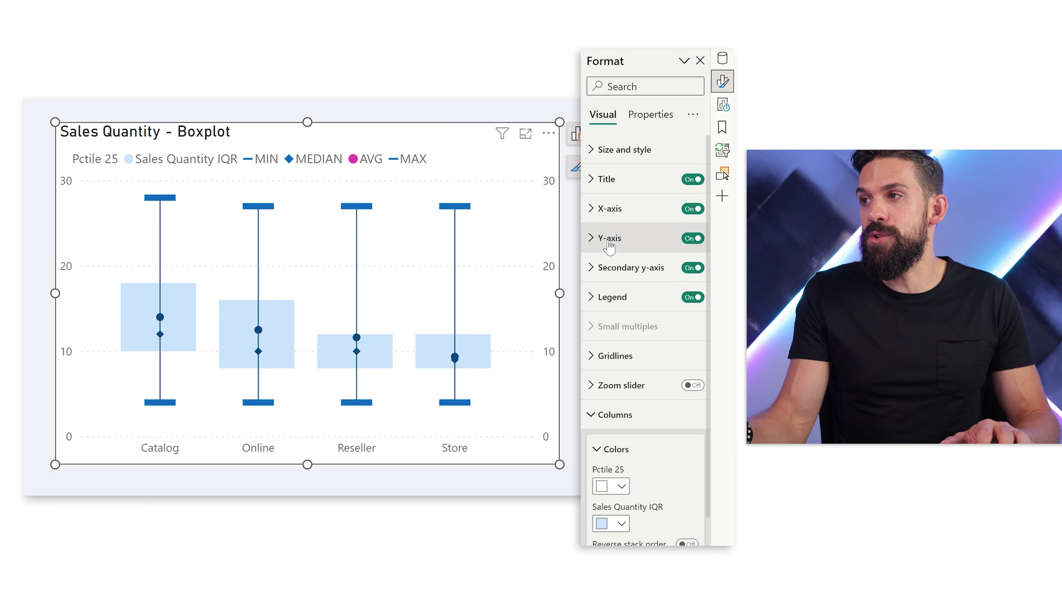
{"action": "left_click", "coordinate": [610, 299]}
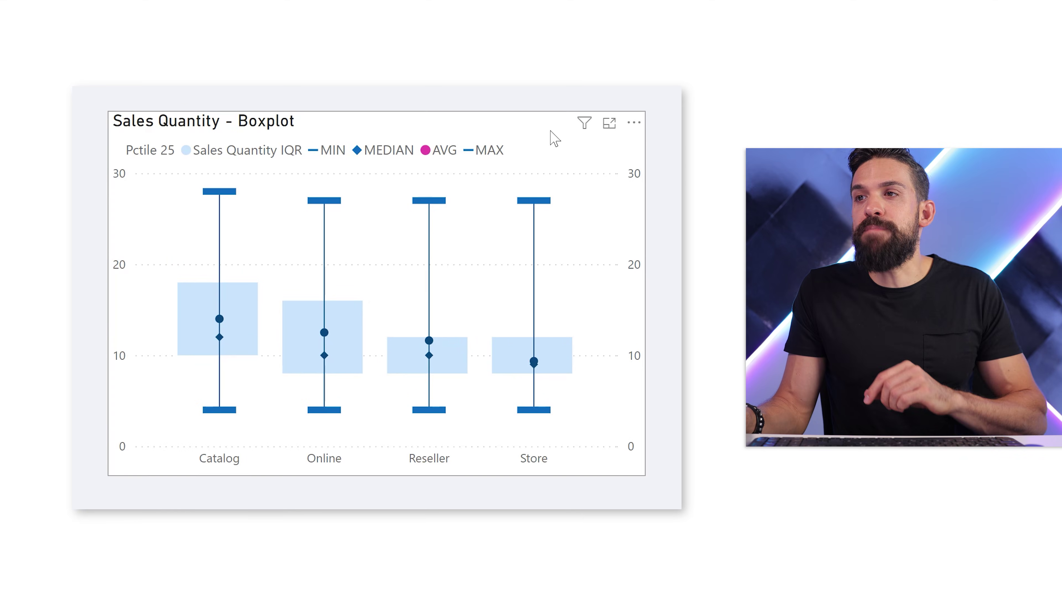
Step: Rename the Pctile 25 field to a pasted invisible character so it disappears from the legend
{"action": "left_click", "coordinate": [148, 166]}
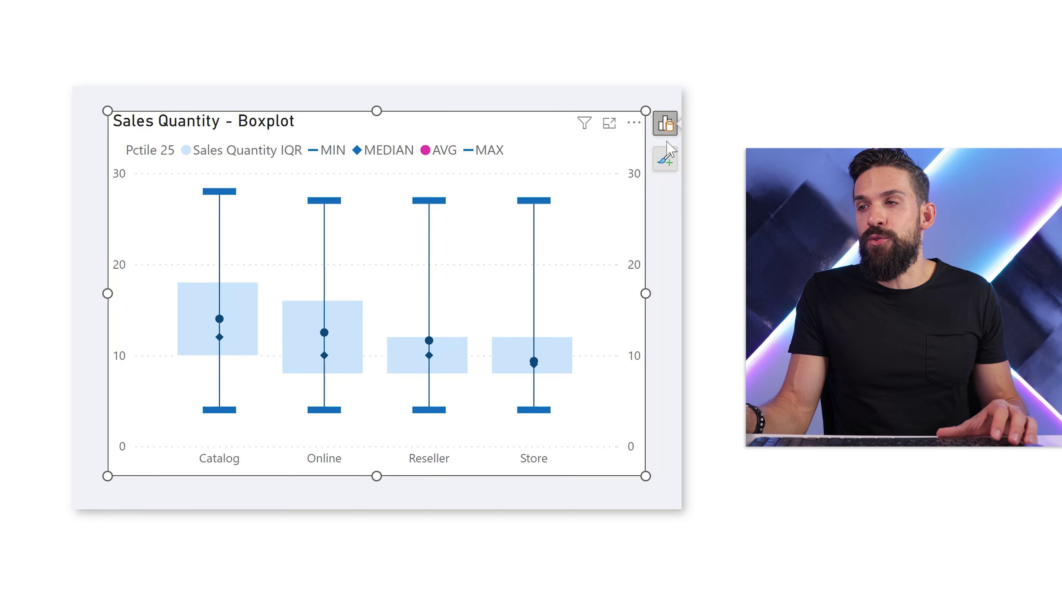
{"action": "left_click", "coordinate": [665, 128]}
{"action": "double_click", "coordinate": [598, 314]}
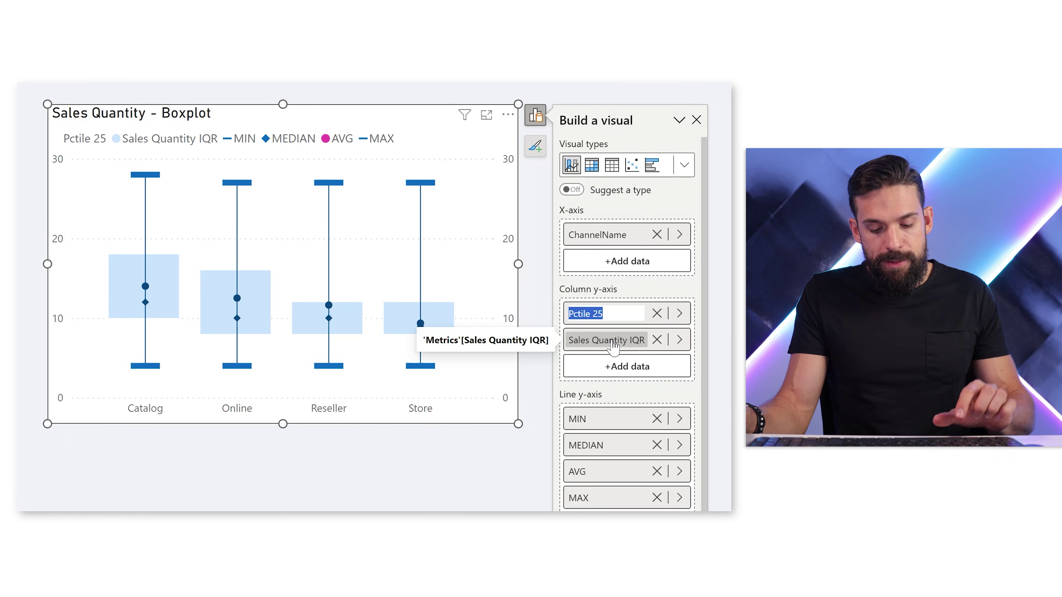
{"action": "key", "text": "BackSpace"}
{"action": "key", "text": "Return"}
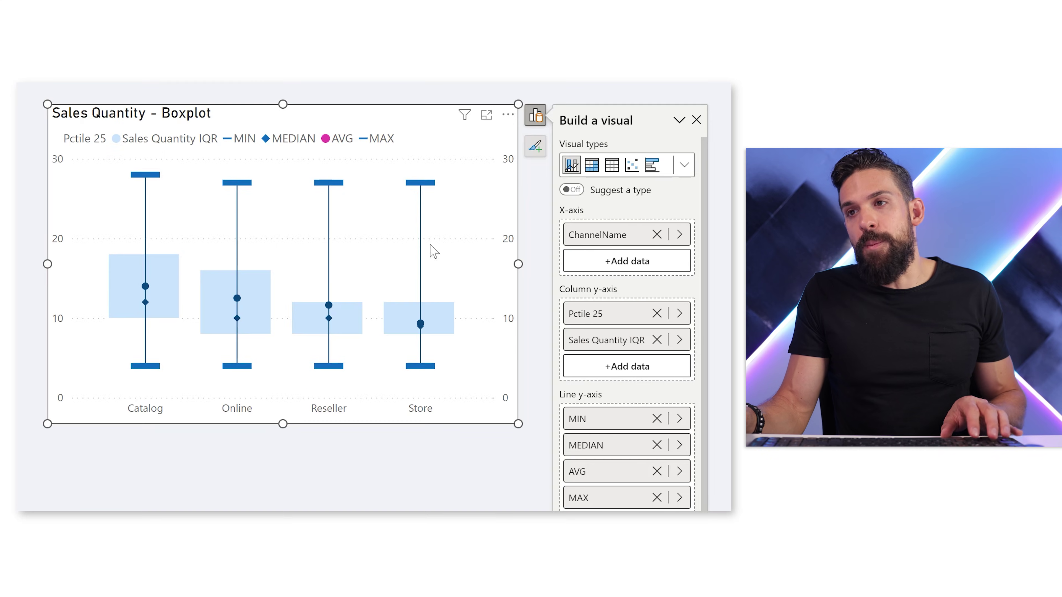
{"action": "double_click", "coordinate": [604, 311]}
{"action": "type", "text": "ㅤ"}
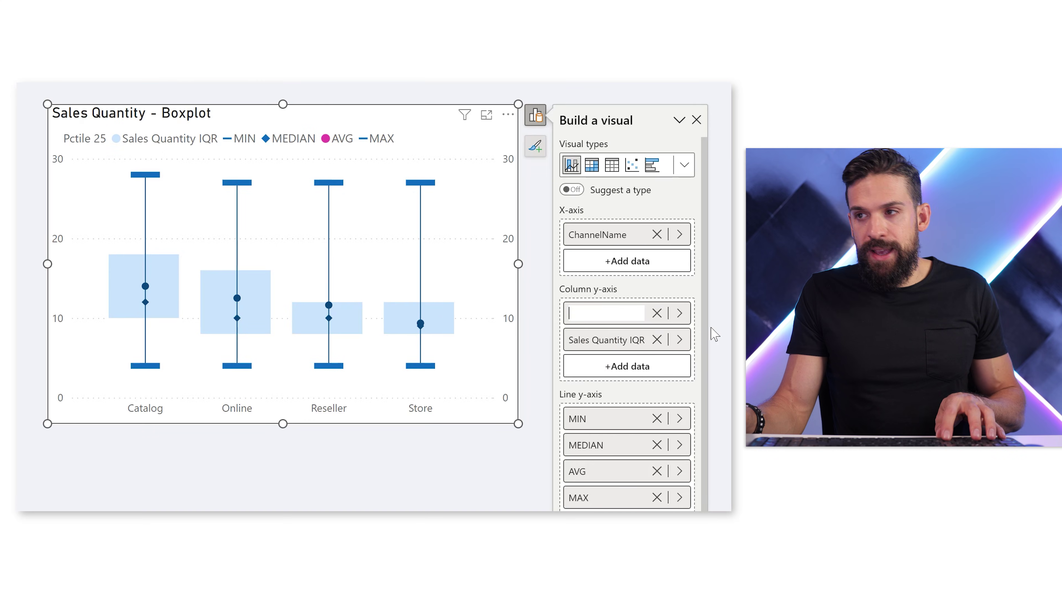
{"action": "key", "text": "Return"}
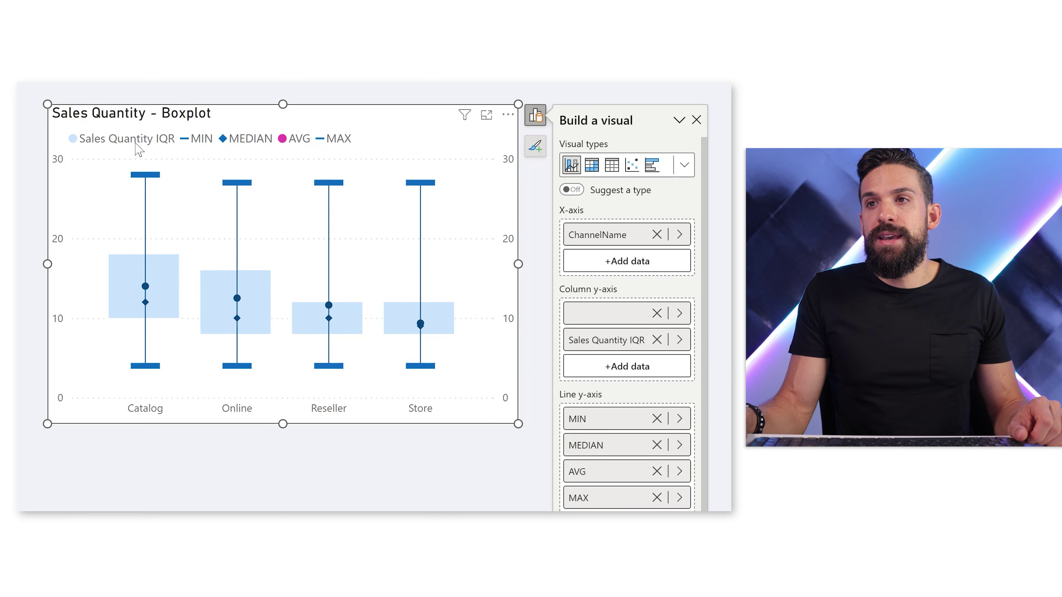
Step: Shorten the Sales Quantity IQR field name to IQR
{"action": "double_click", "coordinate": [623, 340]}
{"action": "left_click_drag", "start_coordinate": [629, 339], "coordinate": [548, 339]}
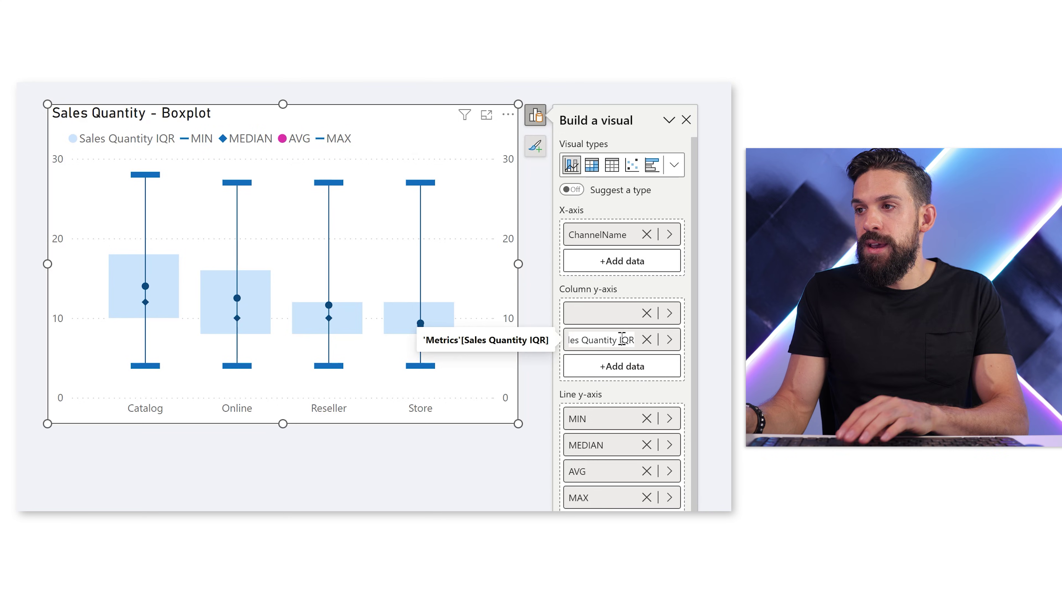
{"action": "key", "text": "BackSpace"}
{"action": "key", "text": "BackSpace"}
{"action": "key", "text": "Return"}
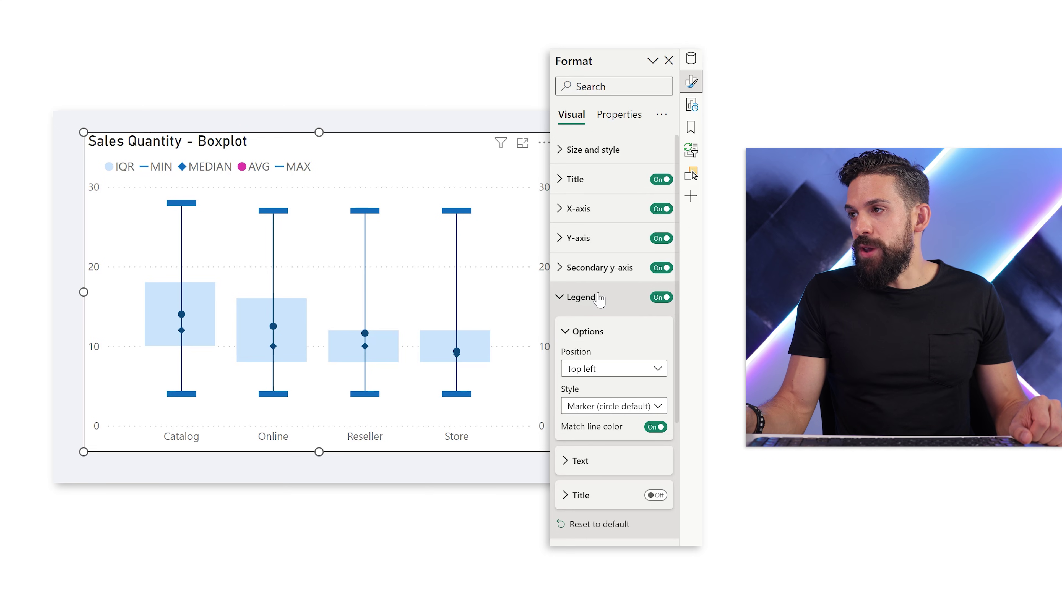
Step: Move the chart legend to the Top right position
{"action": "left_click", "coordinate": [598, 369]}
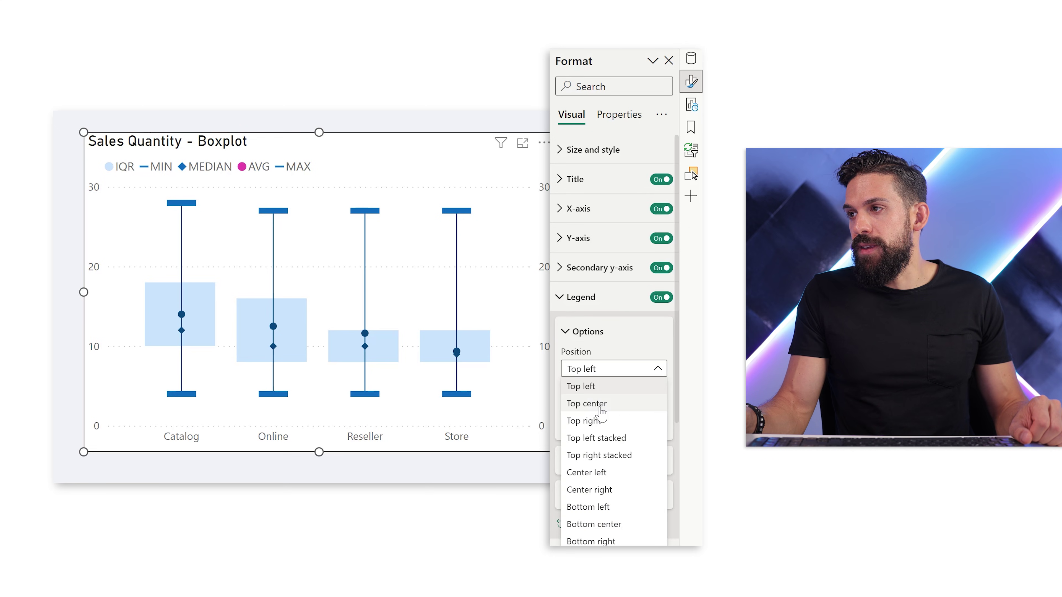
{"action": "left_click", "coordinate": [606, 426]}
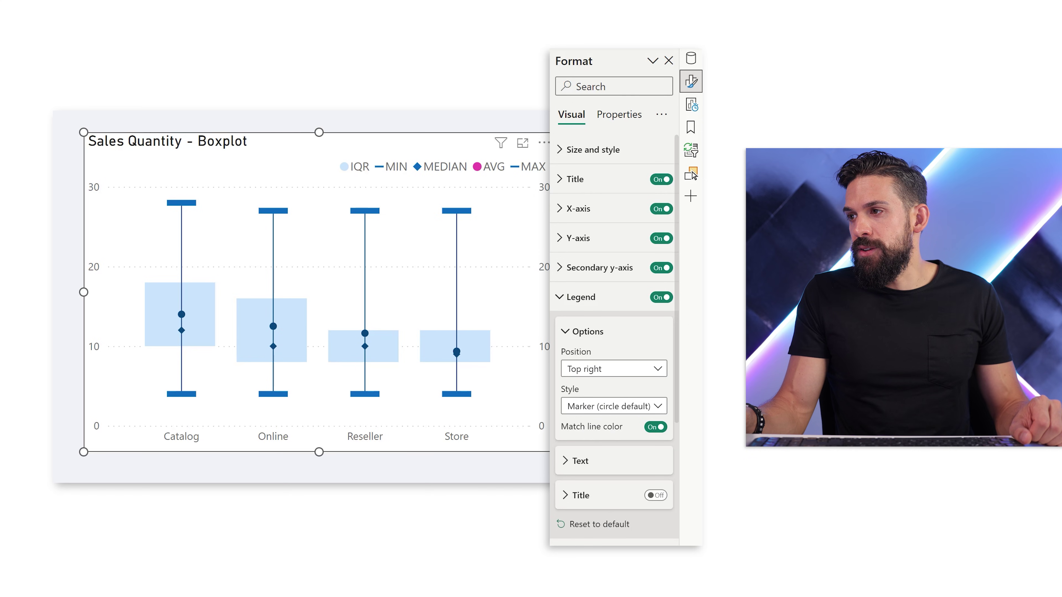
{"action": "left_click", "coordinate": [581, 297]}
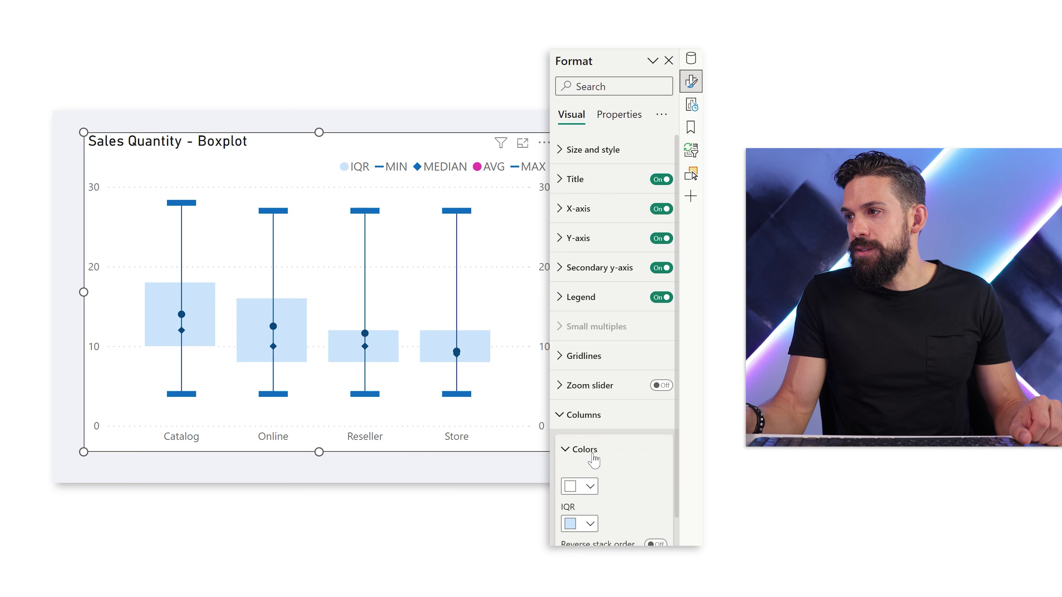
Step: In the Lines settings, set the series selector back to All after briefly choosing AVG
{"action": "left_click", "coordinate": [583, 414]}
{"action": "left_click", "coordinate": [577, 444]}
{"action": "left_click", "coordinate": [602, 364]}
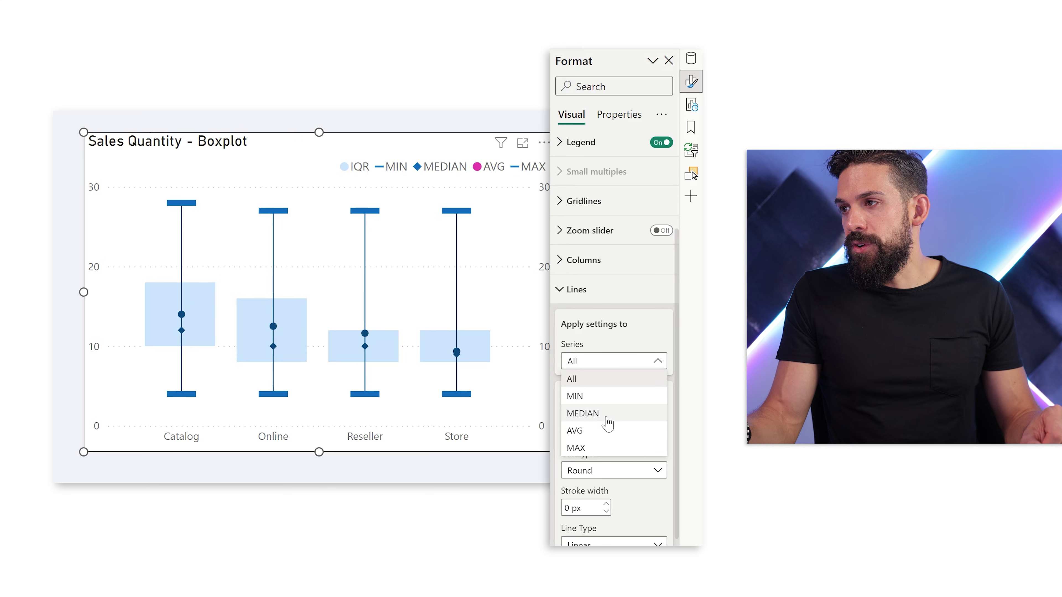
{"action": "left_click", "coordinate": [606, 430]}
{"action": "scroll", "coordinate": [642, 523], "scroll_direction": "down", "scroll_amount": 4}
{"action": "left_click", "coordinate": [598, 435]}
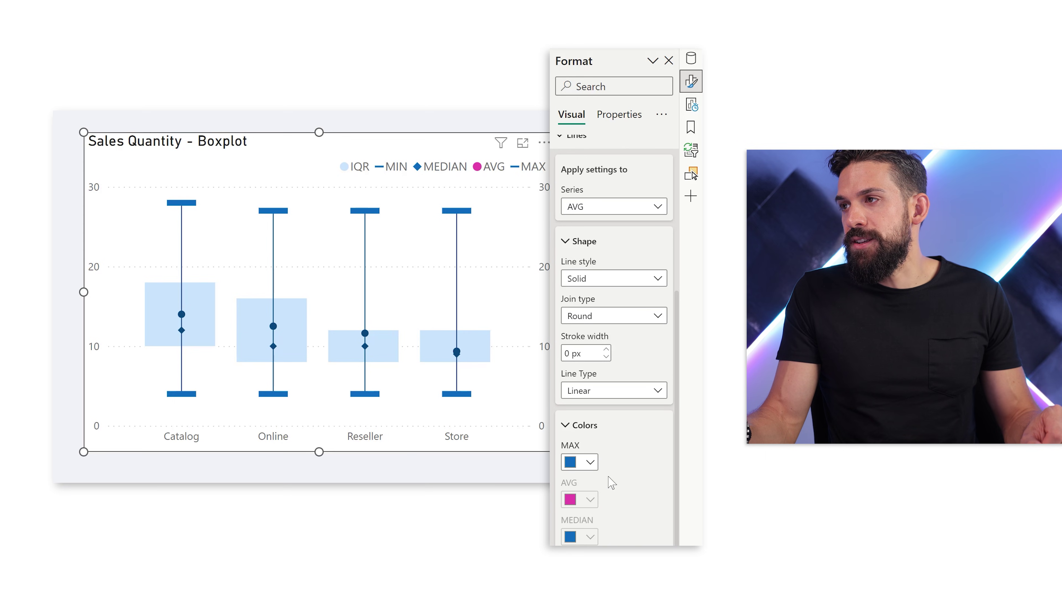
{"action": "scroll", "coordinate": [612, 483], "scroll_direction": "up", "scroll_amount": 5}
{"action": "left_click", "coordinate": [609, 439]}
{"action": "left_click", "coordinate": [594, 456]}
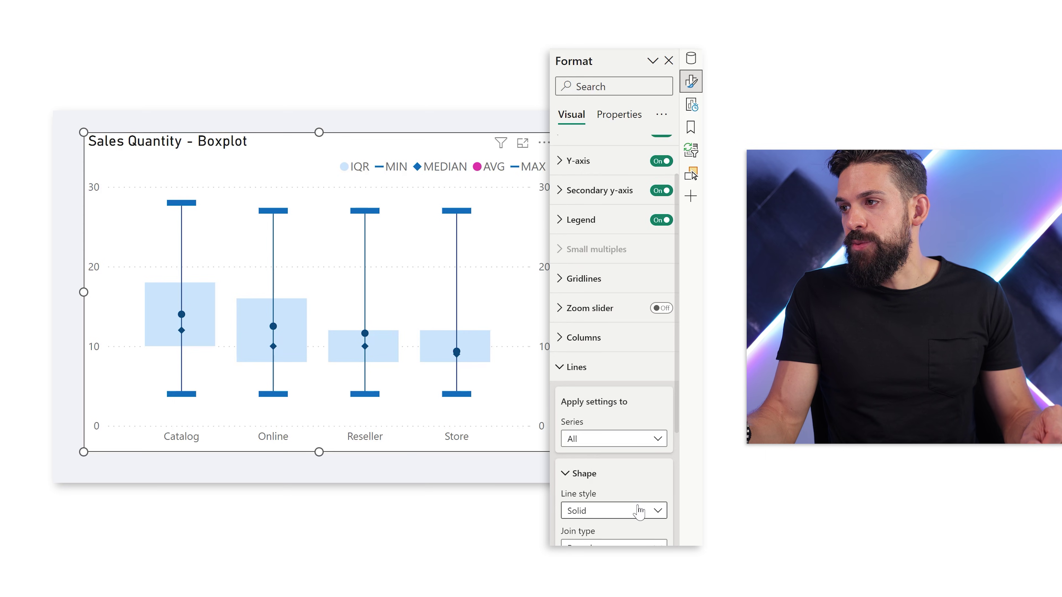
{"action": "scroll", "coordinate": [639, 511], "scroll_direction": "down", "scroll_amount": 10}
Step: Recolour the AVG line from pink to blue and make the AVG marker light blue
{"action": "left_click", "coordinate": [580, 350]}
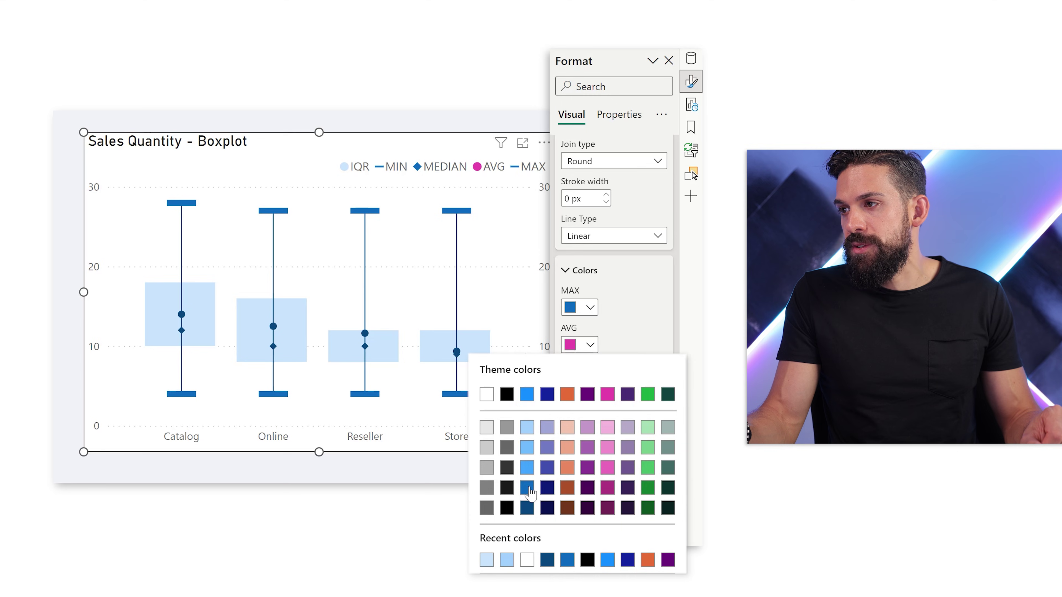
{"action": "left_click", "coordinate": [532, 469]}
{"action": "left_click", "coordinate": [582, 533]}
{"action": "scroll", "coordinate": [588, 505], "scroll_direction": "down", "scroll_amount": 3}
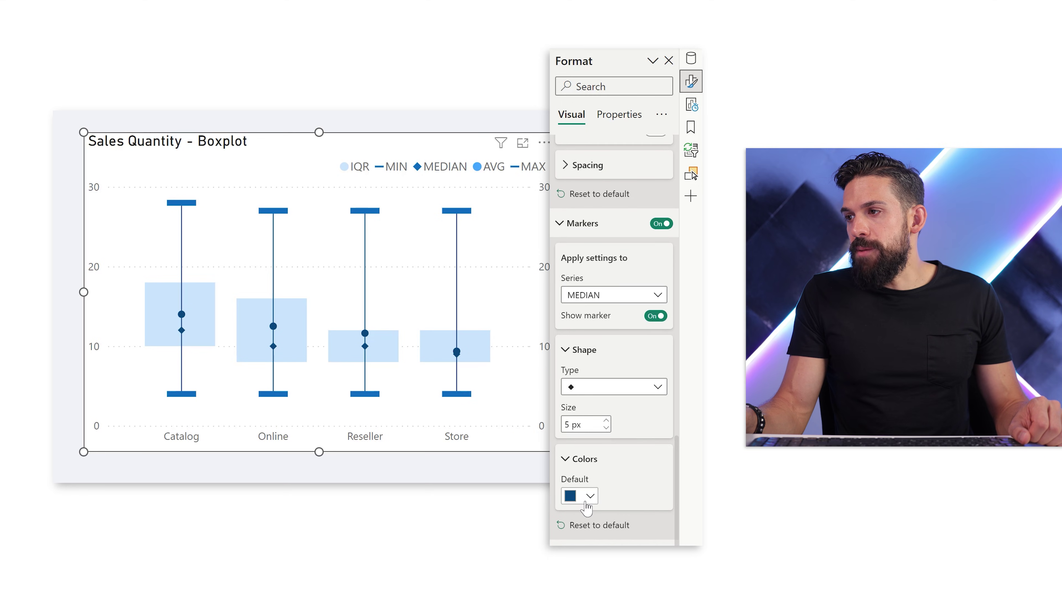
{"action": "left_click", "coordinate": [589, 499]}
{"action": "left_click", "coordinate": [613, 507]}
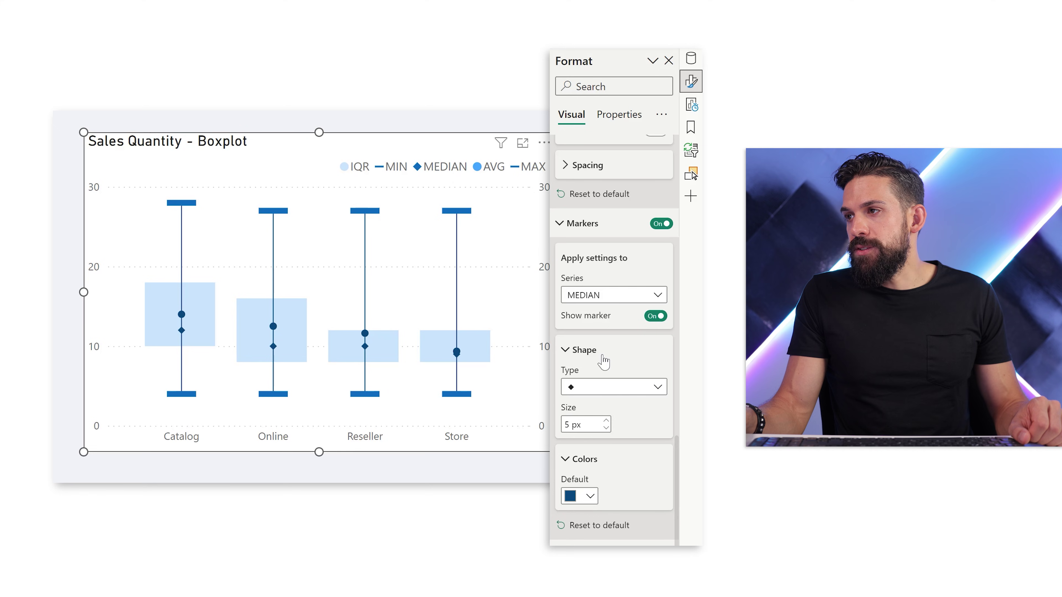
{"action": "left_click", "coordinate": [606, 308]}
{"action": "left_click", "coordinate": [586, 365]}
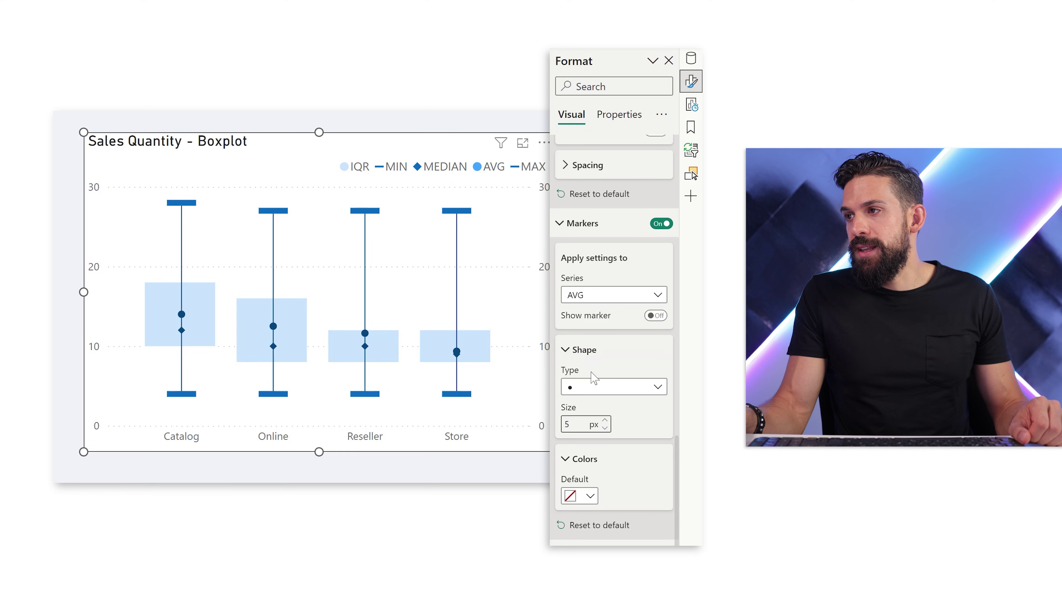
{"action": "left_click", "coordinate": [582, 498]}
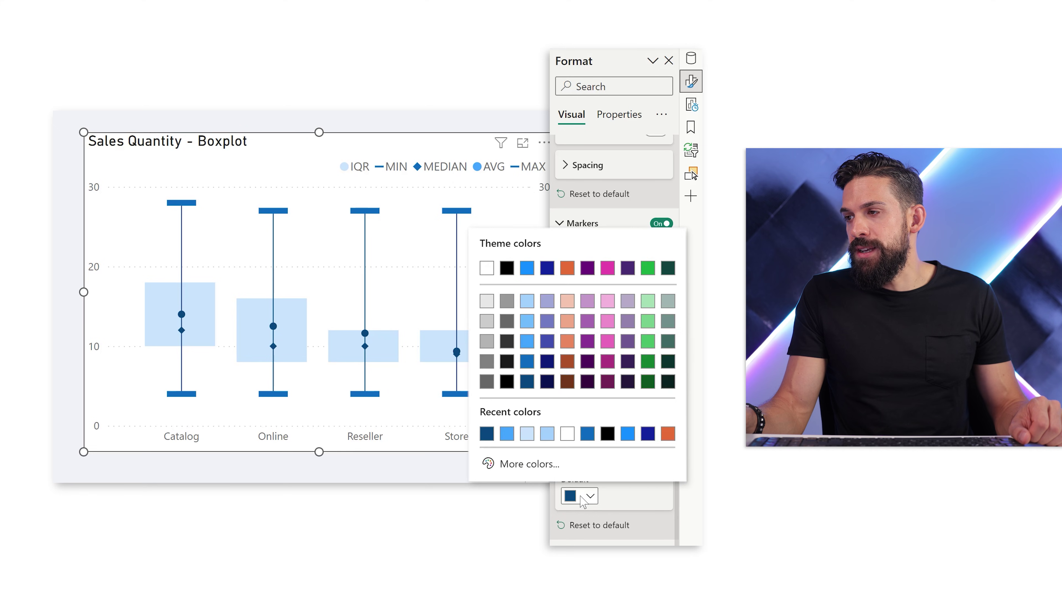
{"action": "left_click", "coordinate": [531, 343]}
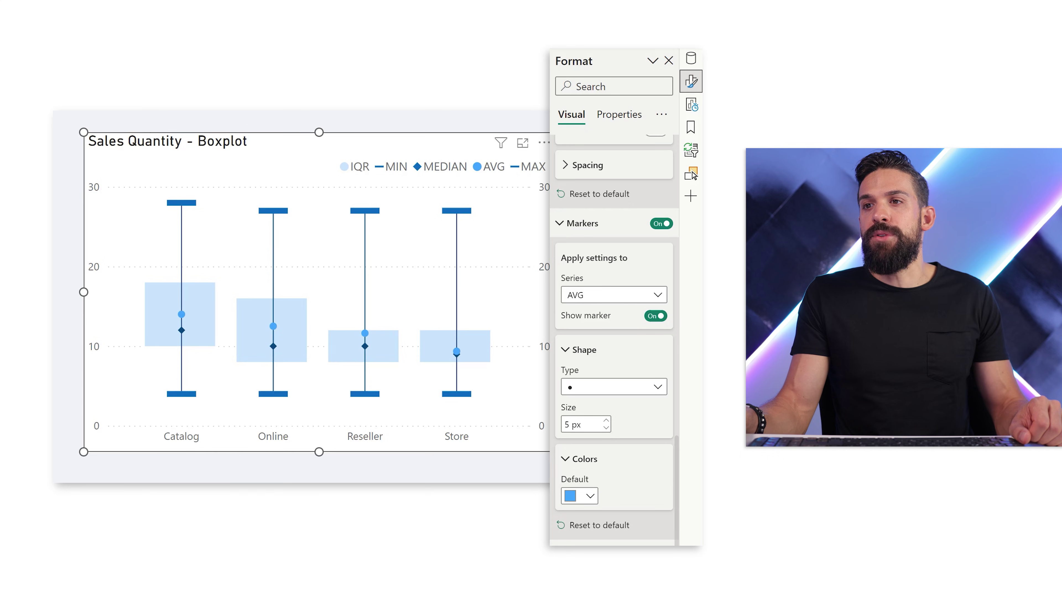
Step: Set the MIN and MAX marker sizes to 10 px
{"action": "left_click", "coordinate": [609, 300]}
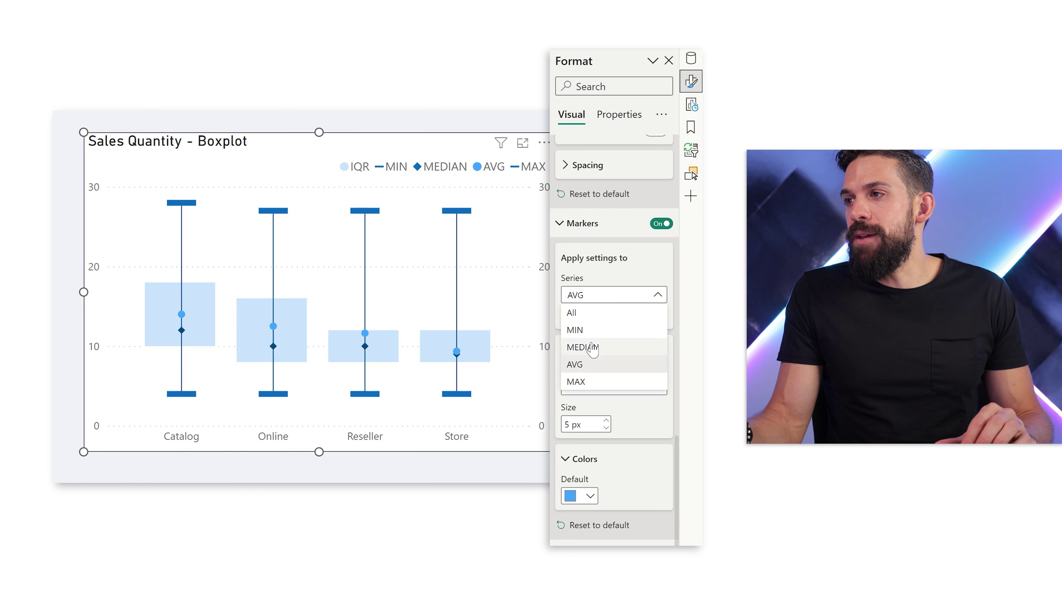
{"action": "left_click", "coordinate": [587, 332]}
{"action": "double_click", "coordinate": [591, 423]}
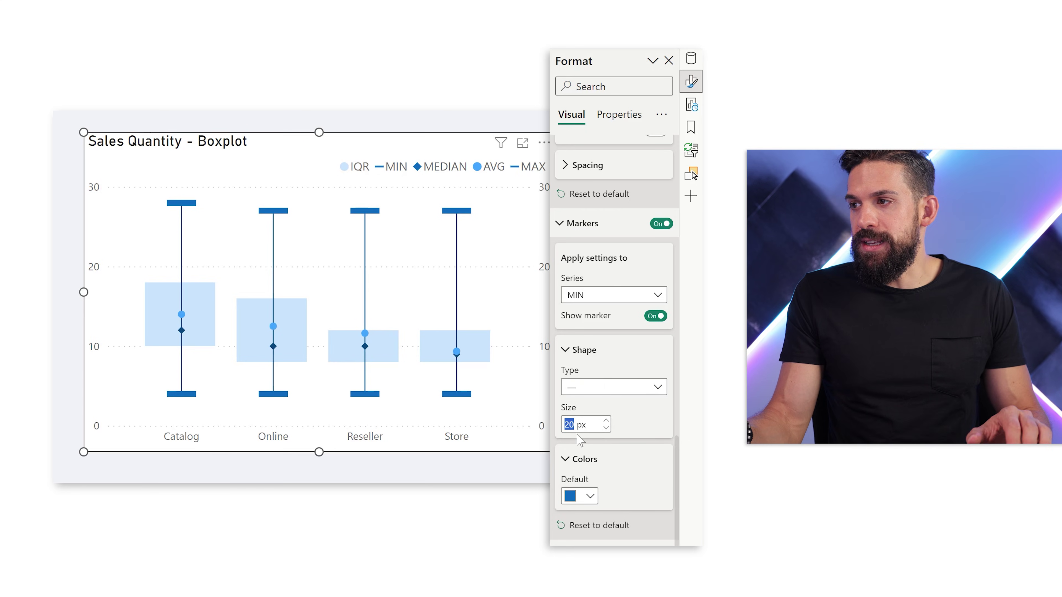
{"action": "type", "text": "10"}
{"action": "key", "text": "Return"}
{"action": "left_click", "coordinate": [623, 295]}
{"action": "left_click", "coordinate": [582, 380]}
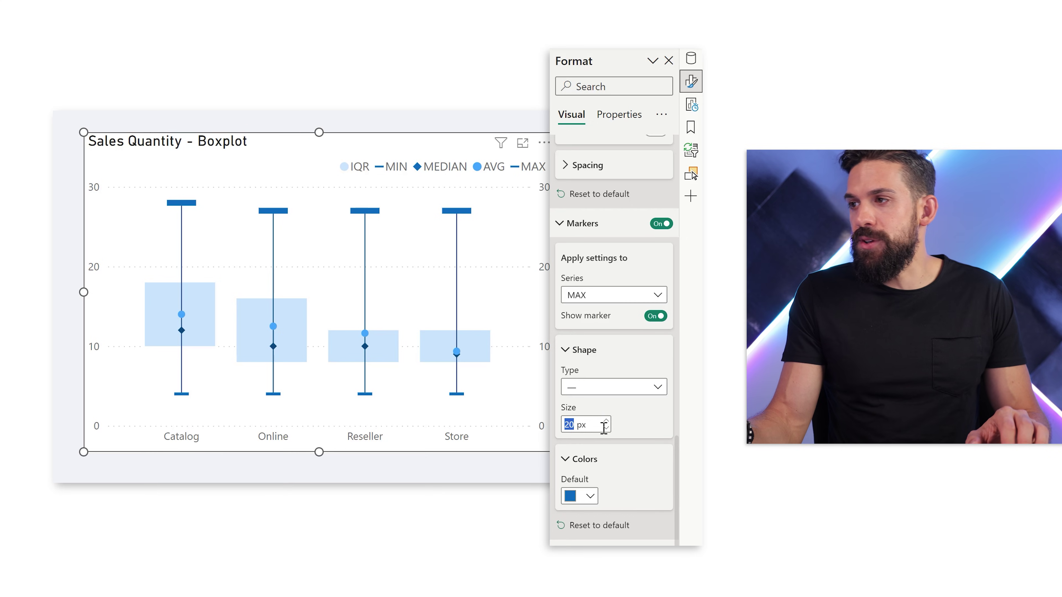
{"action": "type", "text": "10"}
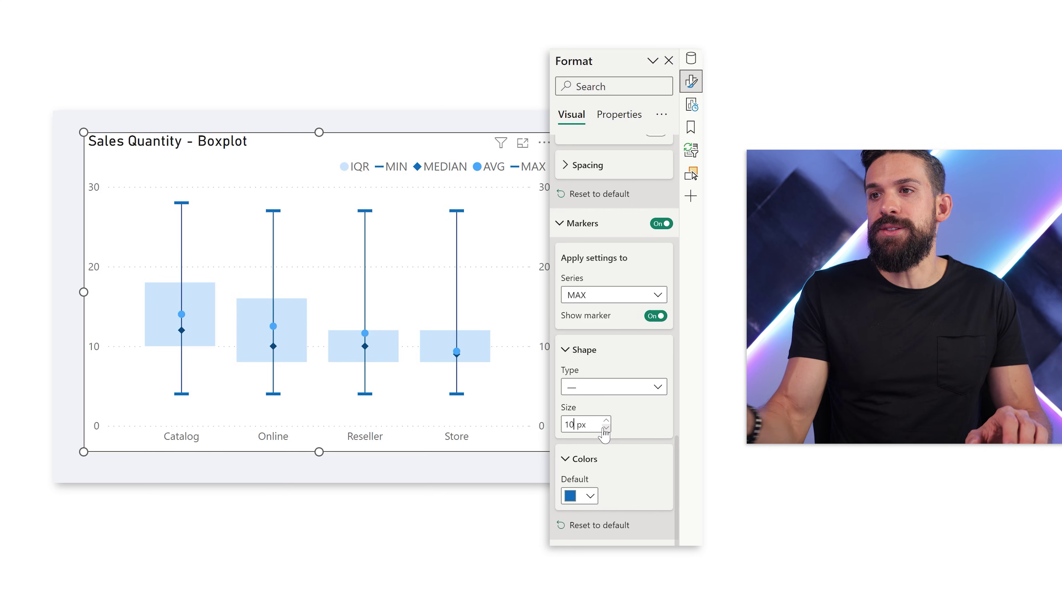
{"action": "key", "text": "Return"}
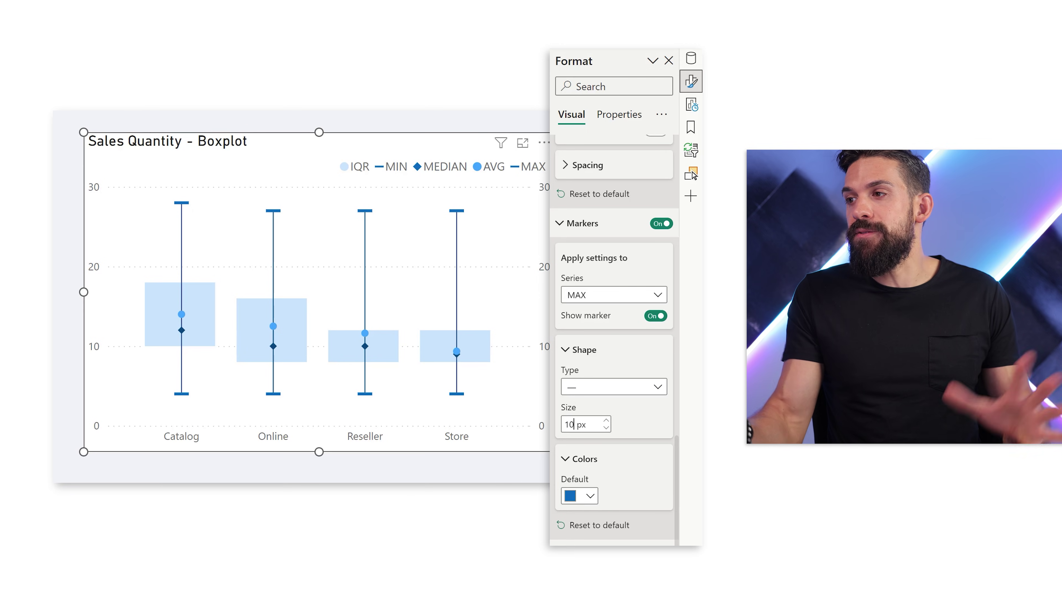
Step: Raise the Columns spacing inner padding to 50 px to narrow the IQR boxes
{"action": "scroll", "coordinate": [584, 464], "scroll_direction": "up", "scroll_amount": 10}
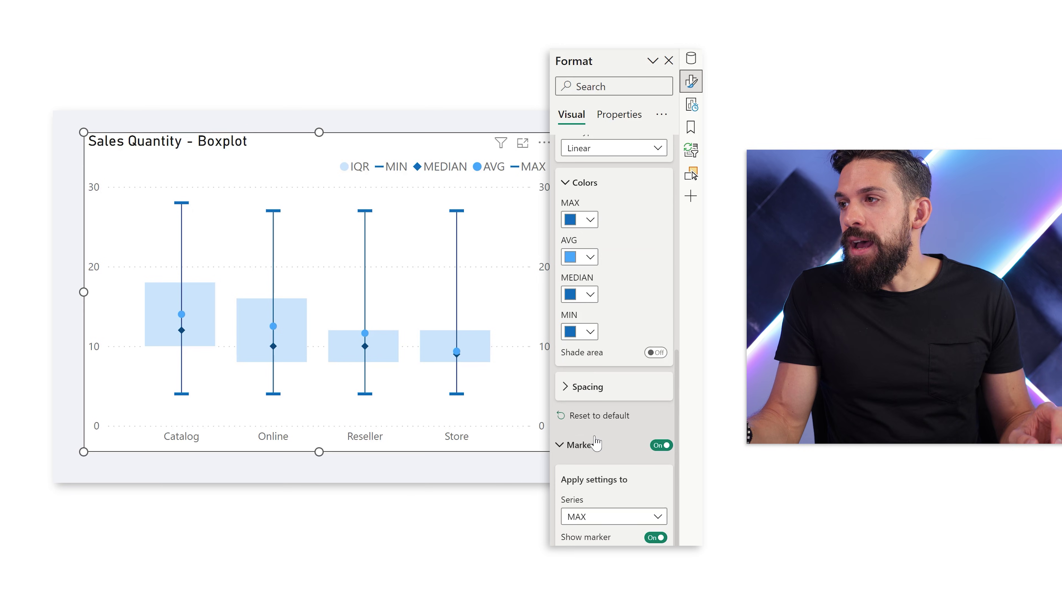
{"action": "scroll", "coordinate": [585, 471], "scroll_direction": "up", "scroll_amount": 5}
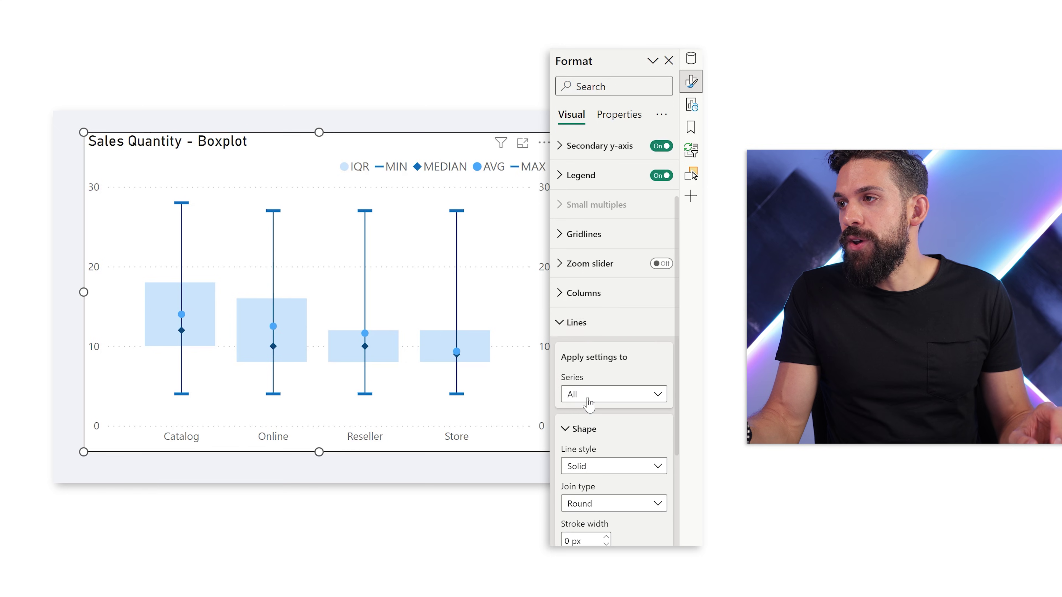
{"action": "left_click", "coordinate": [587, 324]}
{"action": "left_click", "coordinate": [581, 418]}
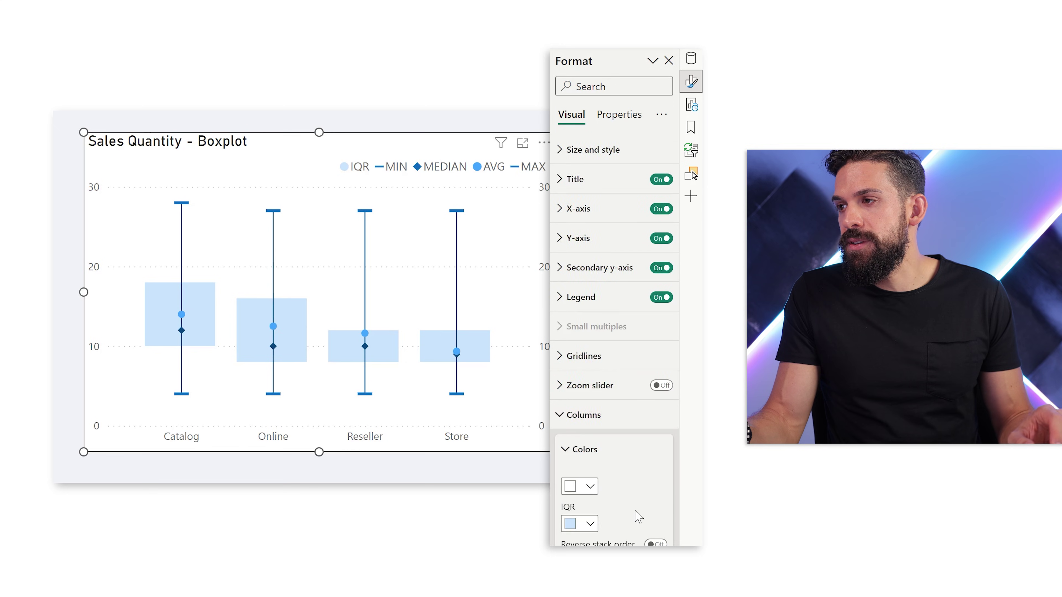
{"action": "scroll", "coordinate": [598, 454], "scroll_direction": "down", "scroll_amount": 4}
{"action": "left_click", "coordinate": [594, 424]}
{"action": "left_click_drag", "start_coordinate": [632, 466], "coordinate": [698, 484]}
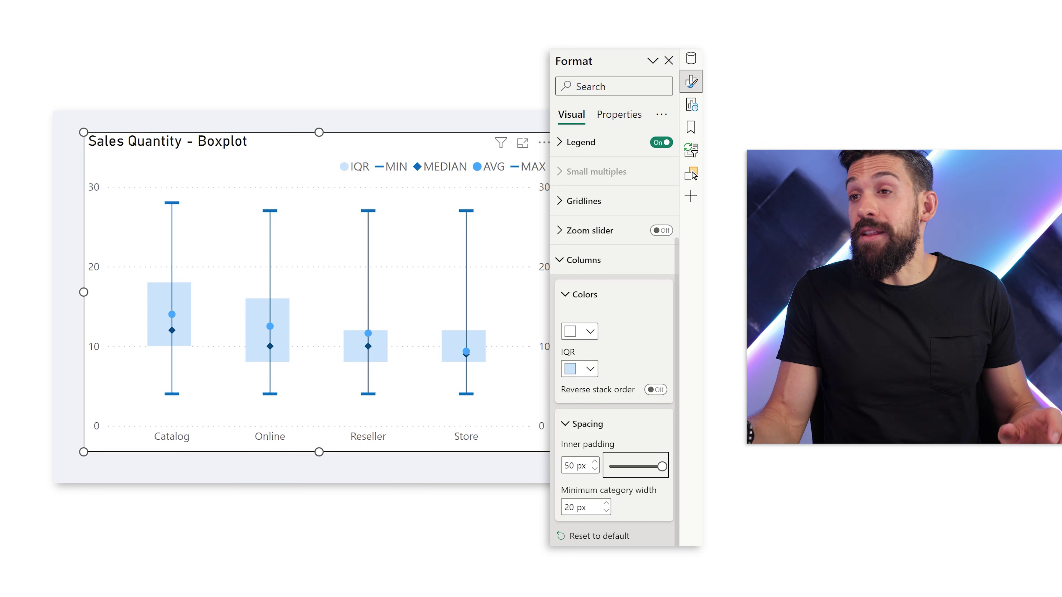
{"action": "scroll", "coordinate": [612, 315], "scroll_direction": "up", "scroll_amount": 5}
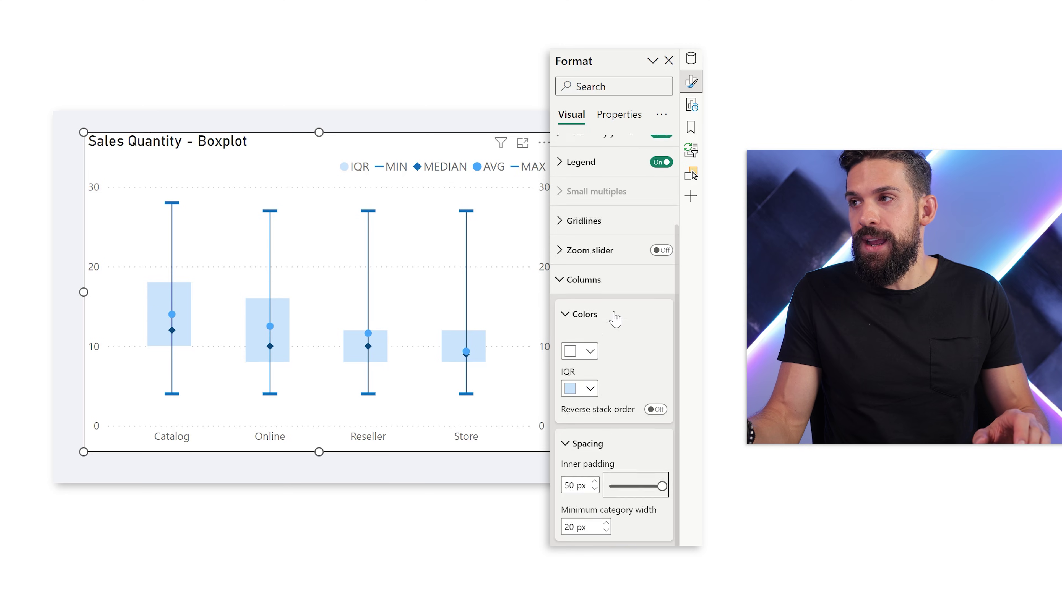
{"action": "left_click", "coordinate": [561, 239]}
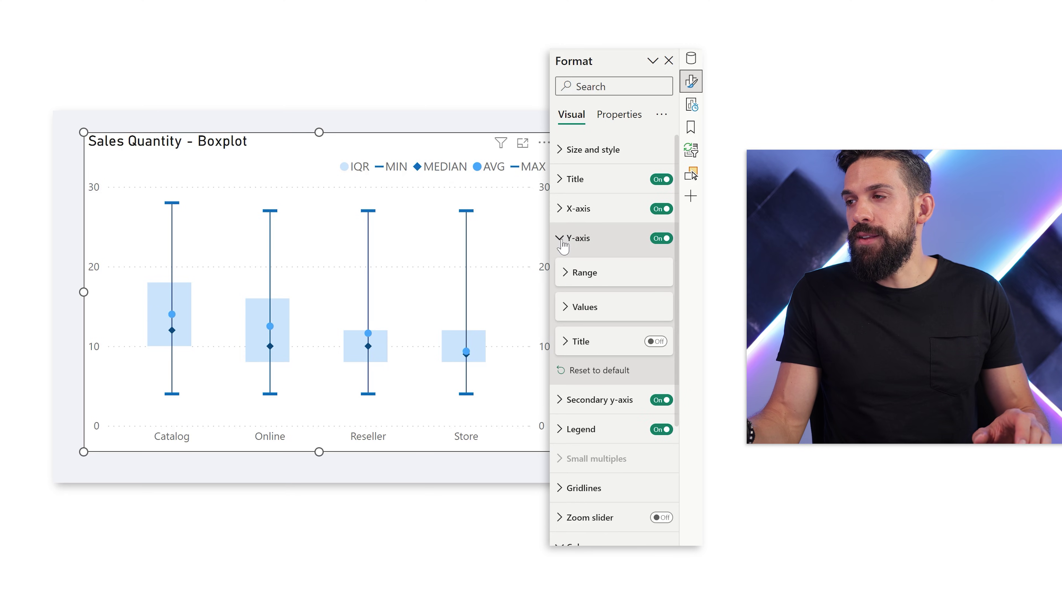
Step: Reveal the Y-axis minimum and maximum range bounds, then bring up the Data pane
{"action": "left_click", "coordinate": [570, 272]}
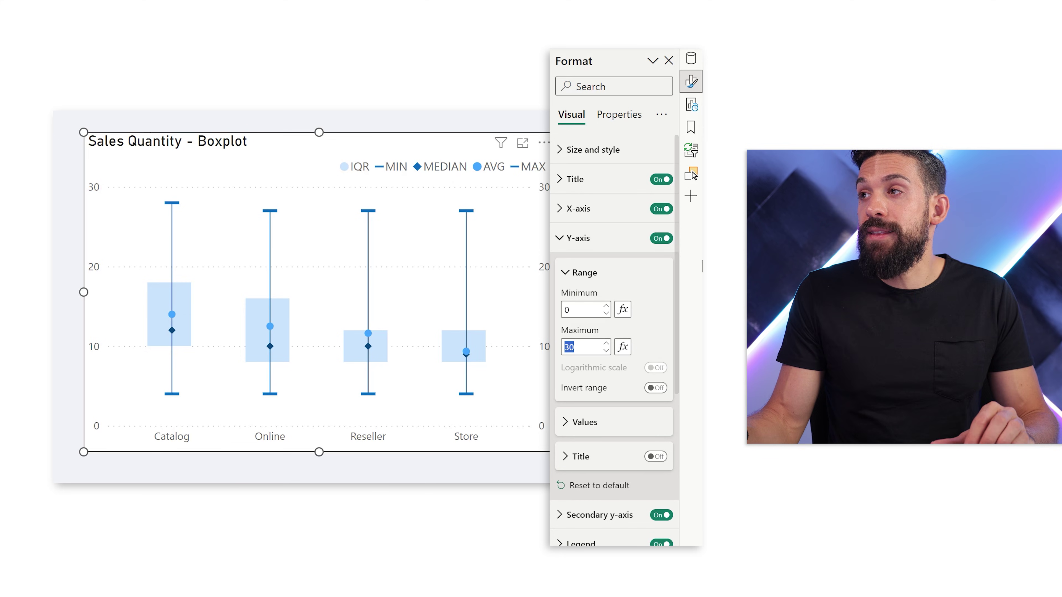
{"action": "left_click", "coordinate": [691, 58]}
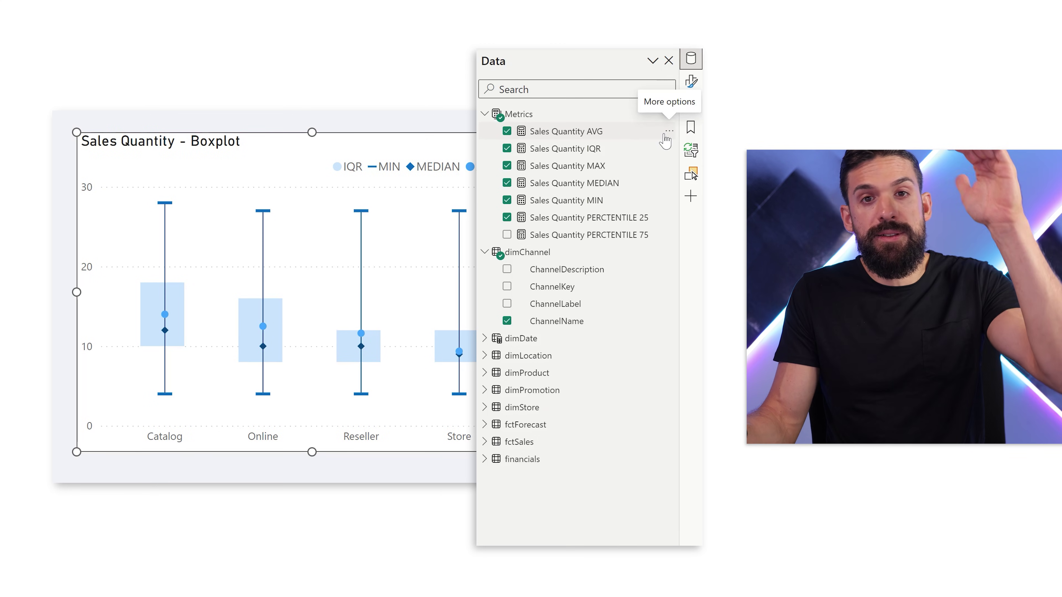
Step: Create the Metrics measure Y axis max = [Sales Quantity MAX] * 1.1
{"action": "left_click", "coordinate": [669, 113]}
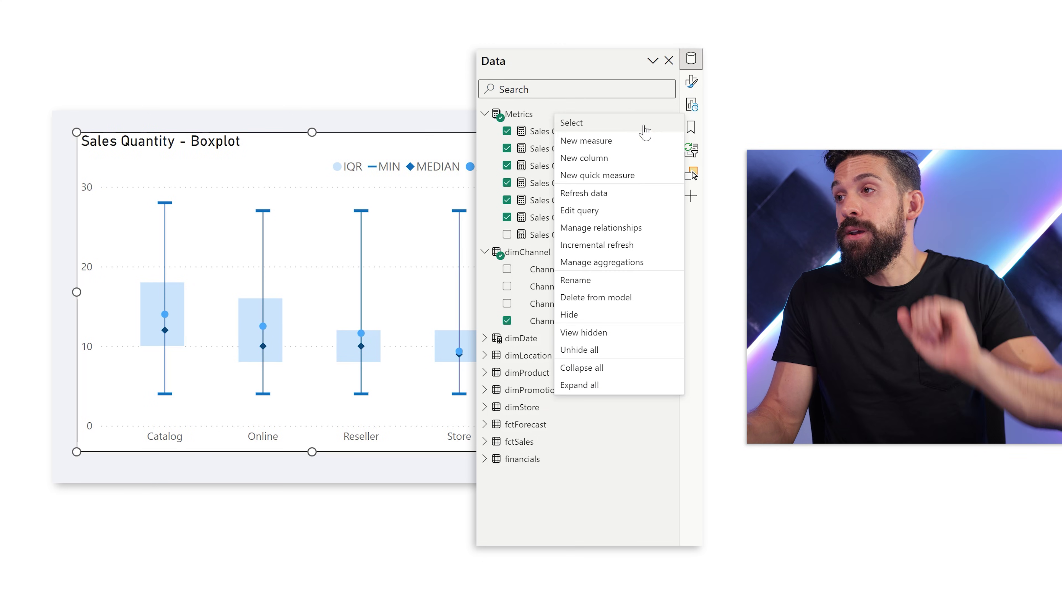
{"action": "key", "text": "Escape"}
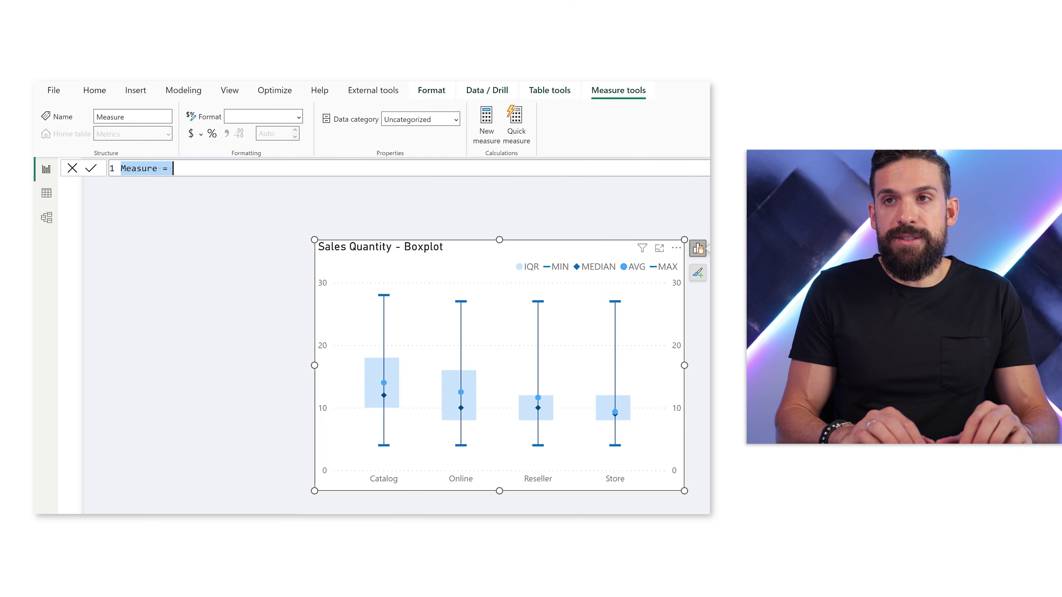
{"action": "type", "text": "Y axisx"}
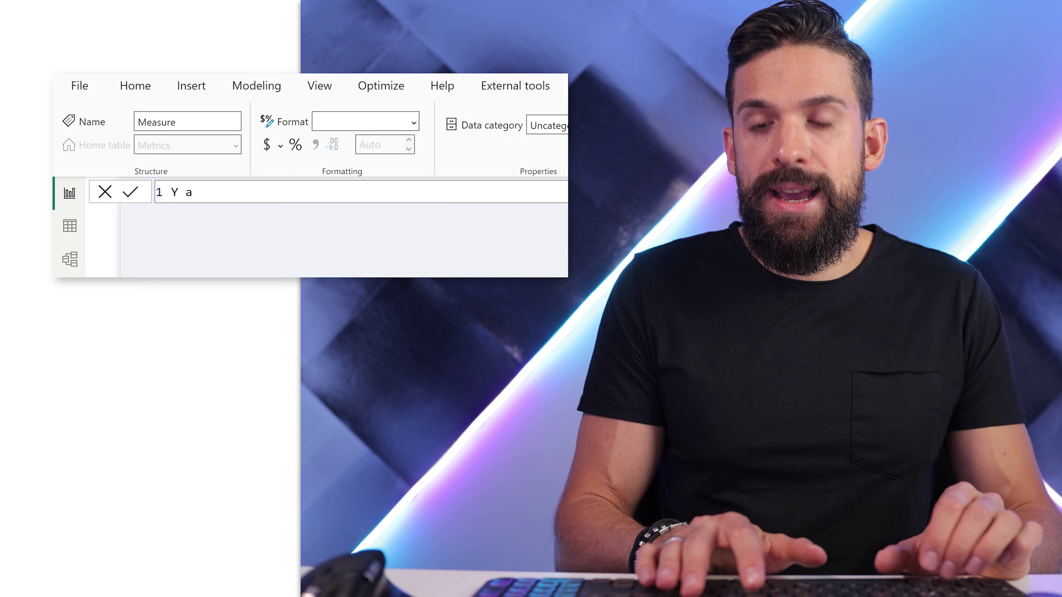
{"action": "key", "text": "BackSpace"}
{"action": "key", "text": "BackSpace"}
{"action": "type", "text": "max ="}
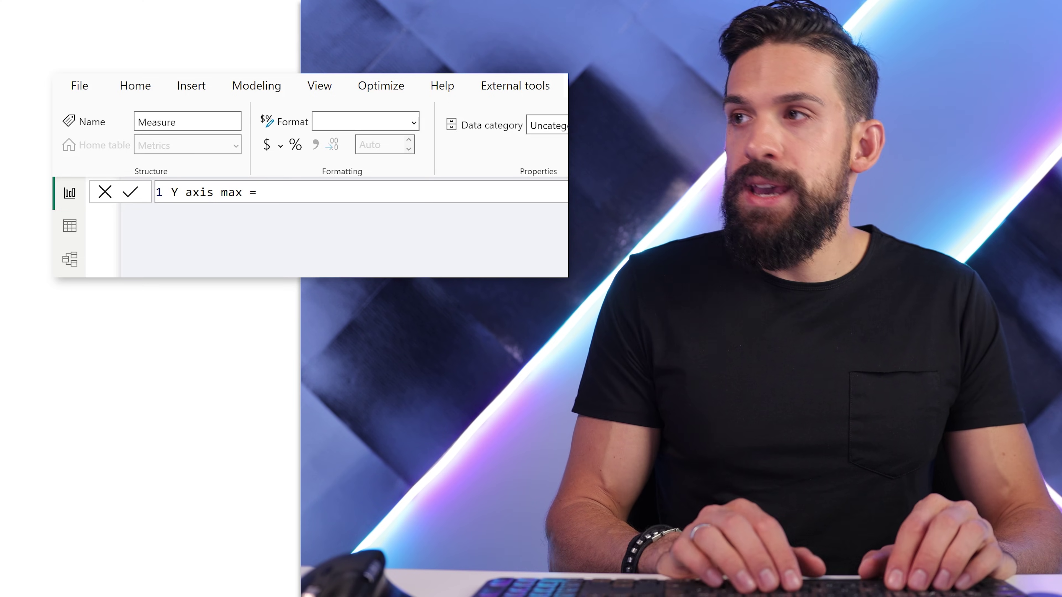
{"action": "left_click", "coordinate": [560, 23]}
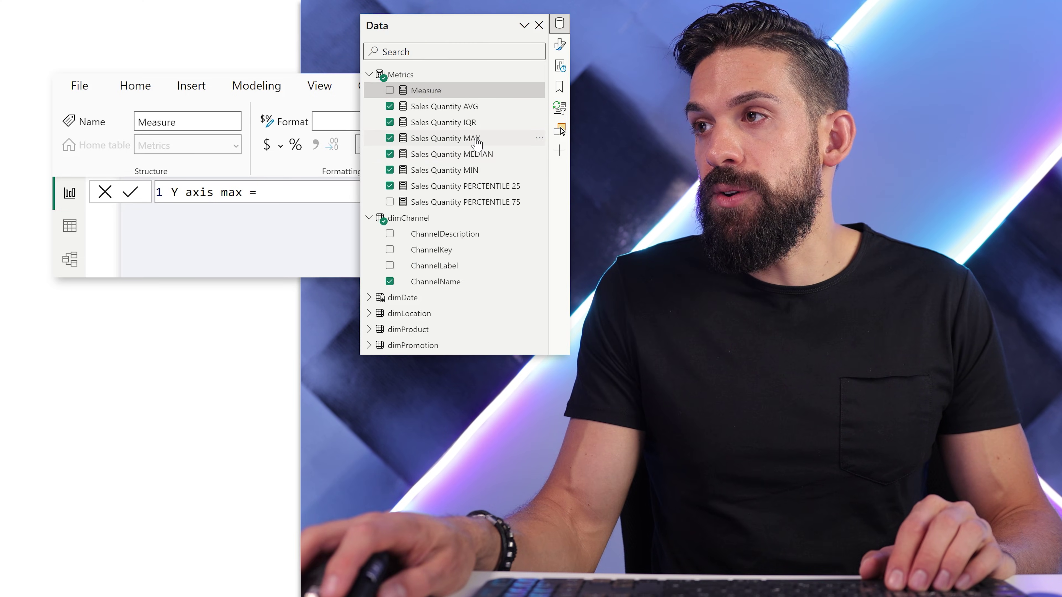
{"action": "type", "text": "[sa"}
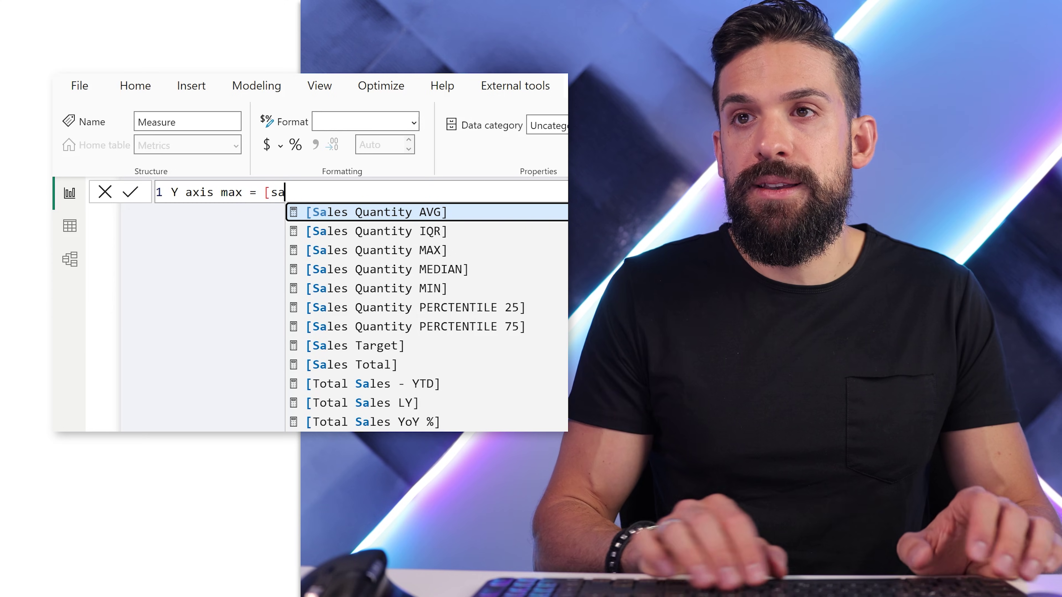
{"action": "key", "text": "Down"}
{"action": "key", "text": "Down"}
{"action": "key", "text": "Tab"}
{"action": "type", "text": "* 1.1"}
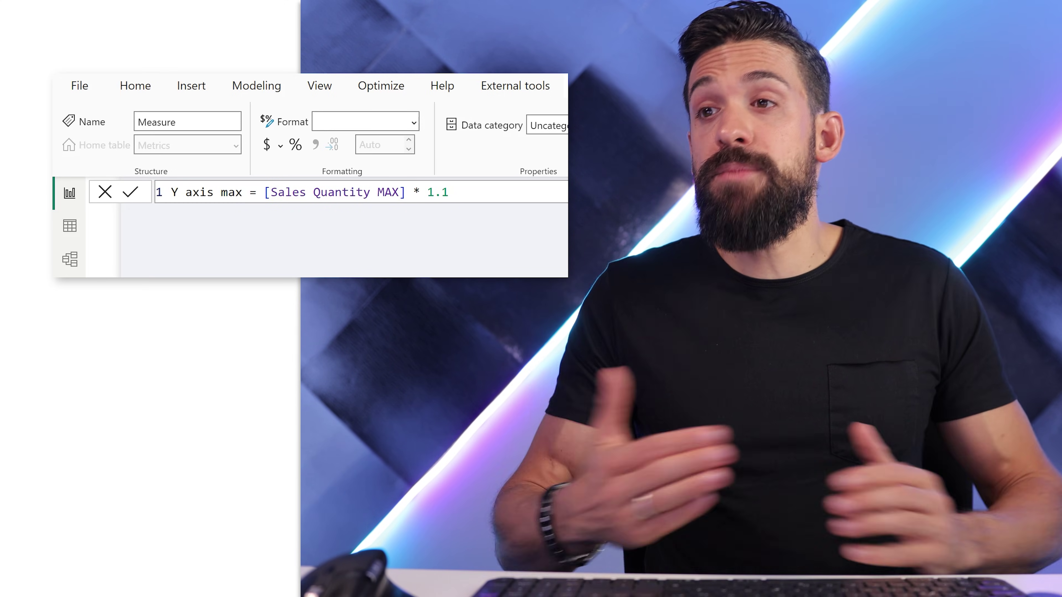
{"action": "key", "text": "Return"}
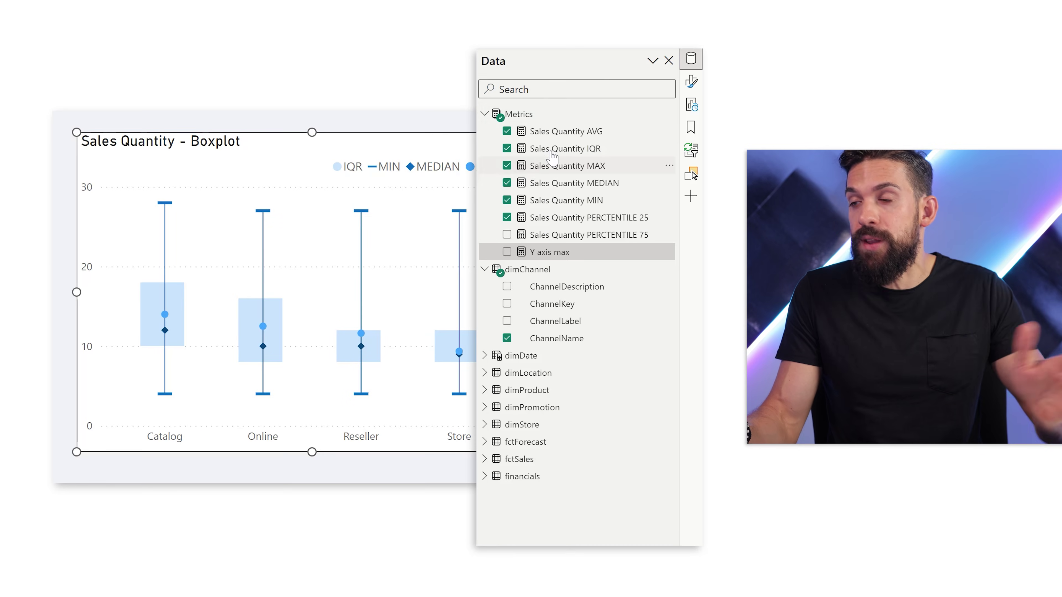
{"action": "left_click", "coordinate": [691, 81]}
Step: Bind the Y-axis range maximum to the Y axis max measure via field value
{"action": "left_click", "coordinate": [622, 349]}
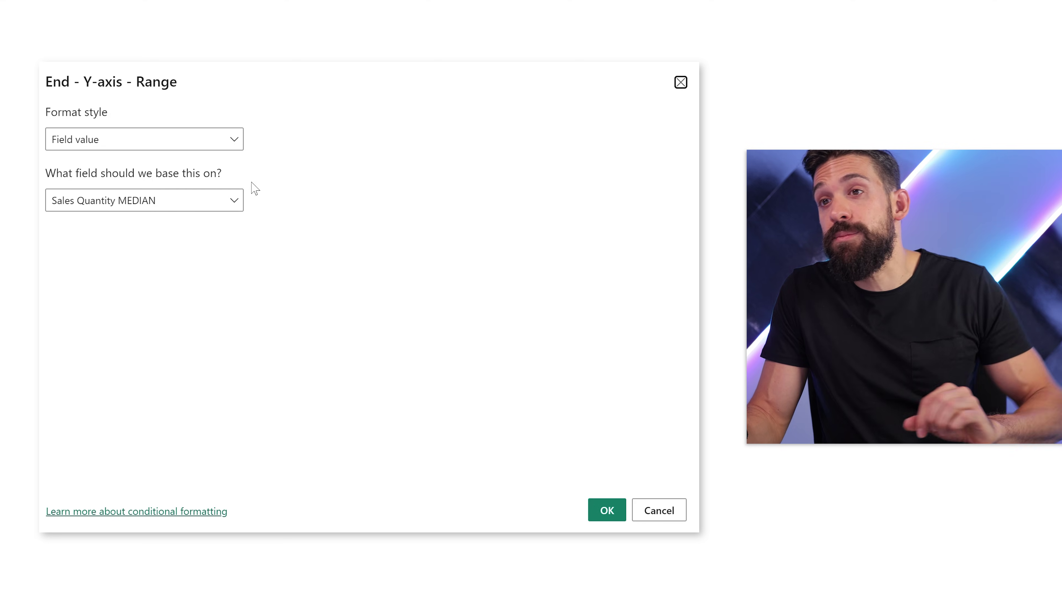
{"action": "left_click", "coordinate": [200, 205]}
{"action": "left_click", "coordinate": [58, 251]}
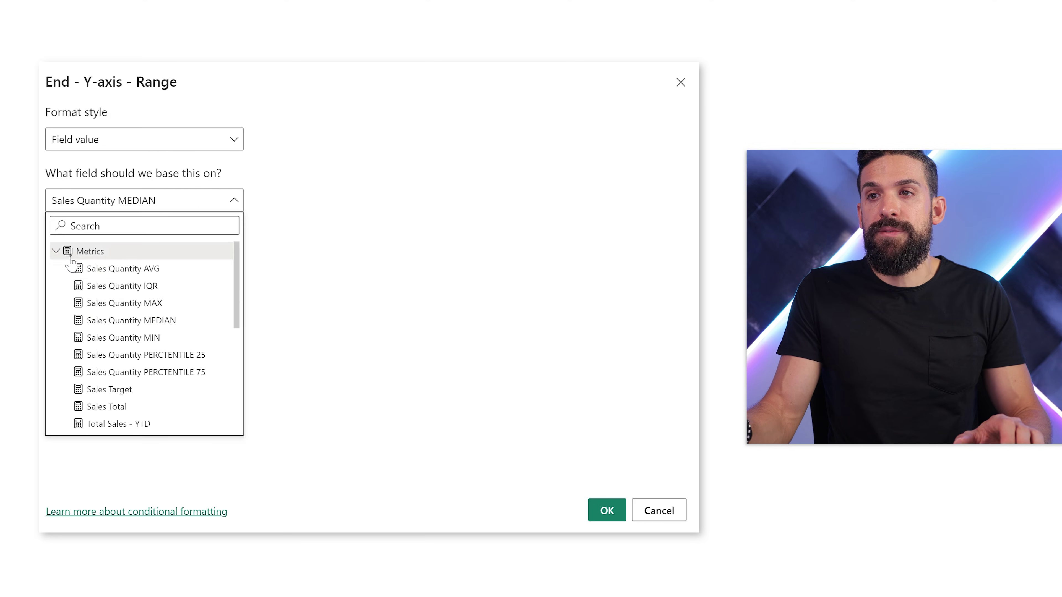
{"action": "scroll", "coordinate": [232, 348], "scroll_direction": "down", "scroll_amount": 2}
{"action": "scroll", "coordinate": [231, 349], "scroll_direction": "down", "scroll_amount": 1}
{"action": "left_click", "coordinate": [133, 376]}
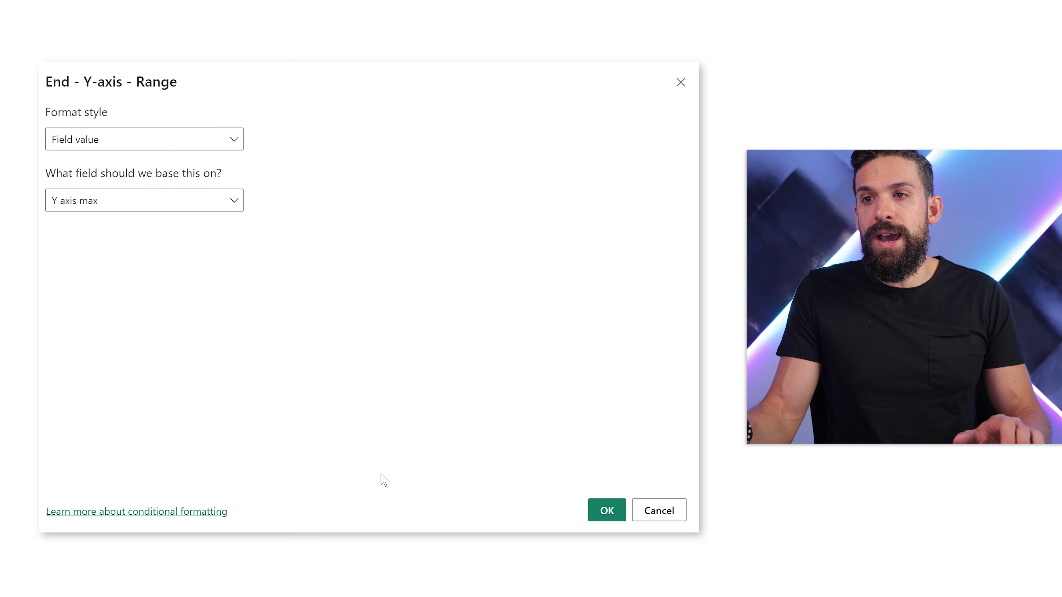
{"action": "left_click", "coordinate": [609, 511]}
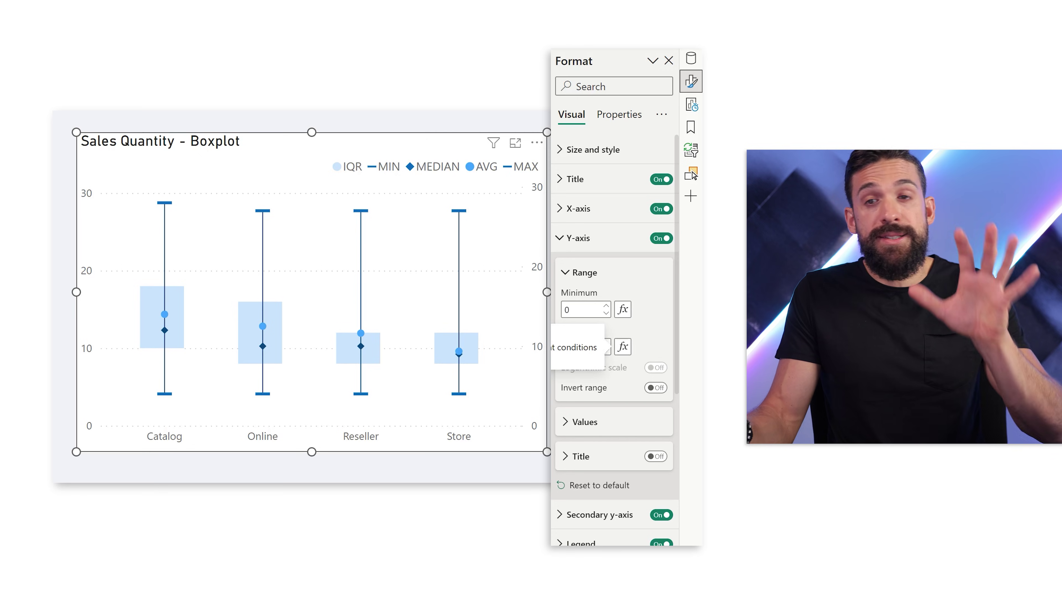
{"action": "left_click", "coordinate": [585, 238]}
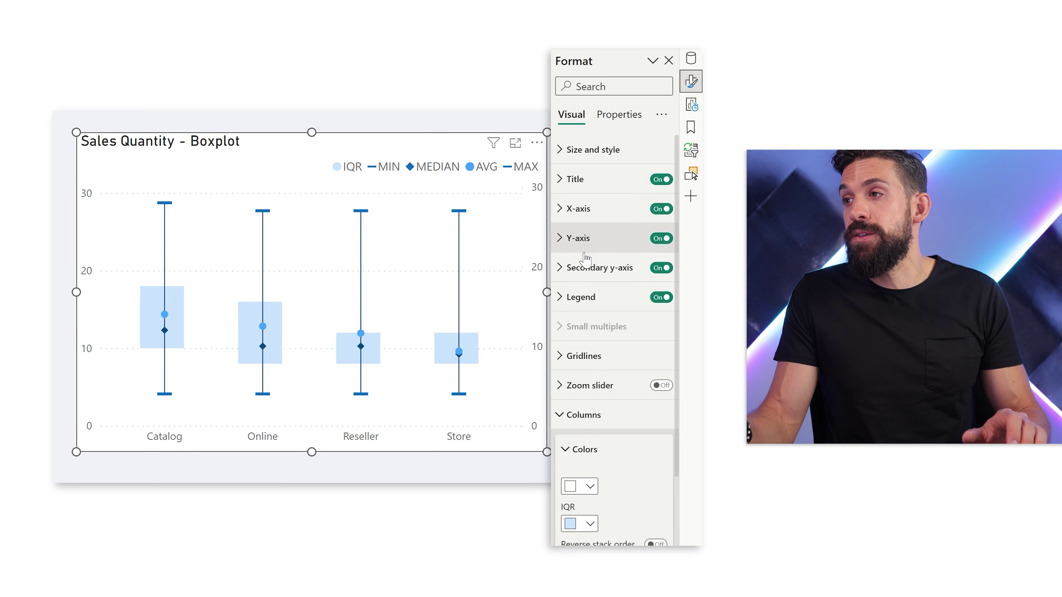
Step: Start binding the secondary axis maximum to Y axis max, then turn the secondary y-axis off
{"action": "left_click", "coordinate": [600, 268]}
{"action": "left_click", "coordinate": [623, 376]}
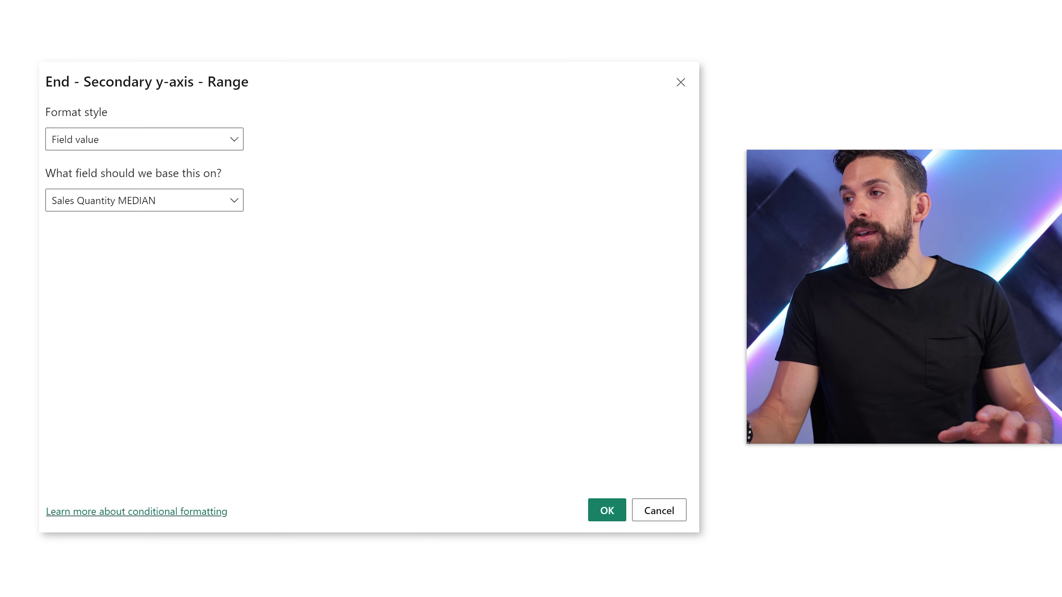
{"action": "left_click", "coordinate": [218, 205]}
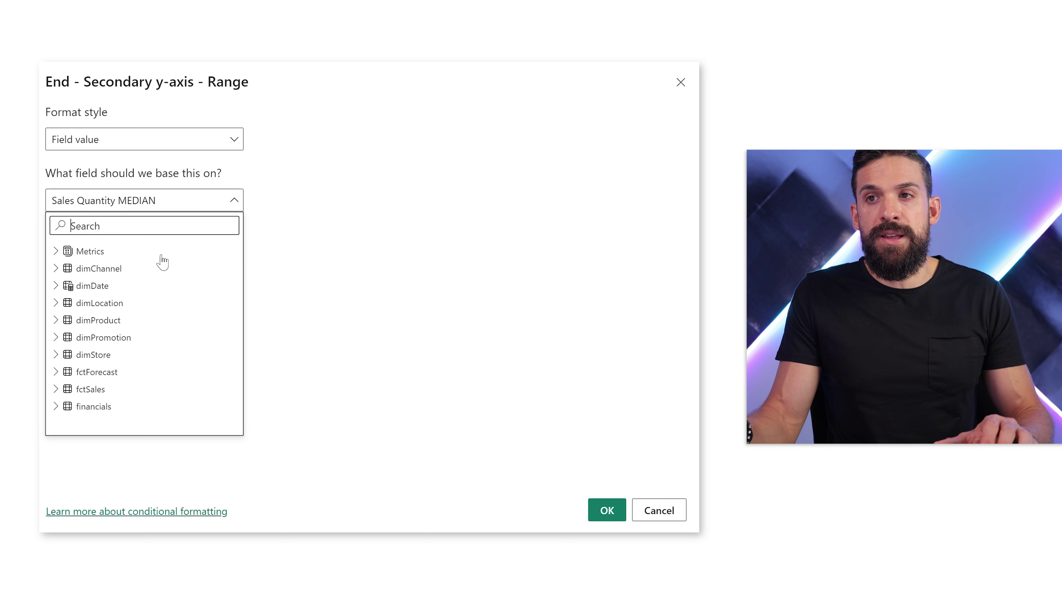
{"action": "type", "text": "y a"}
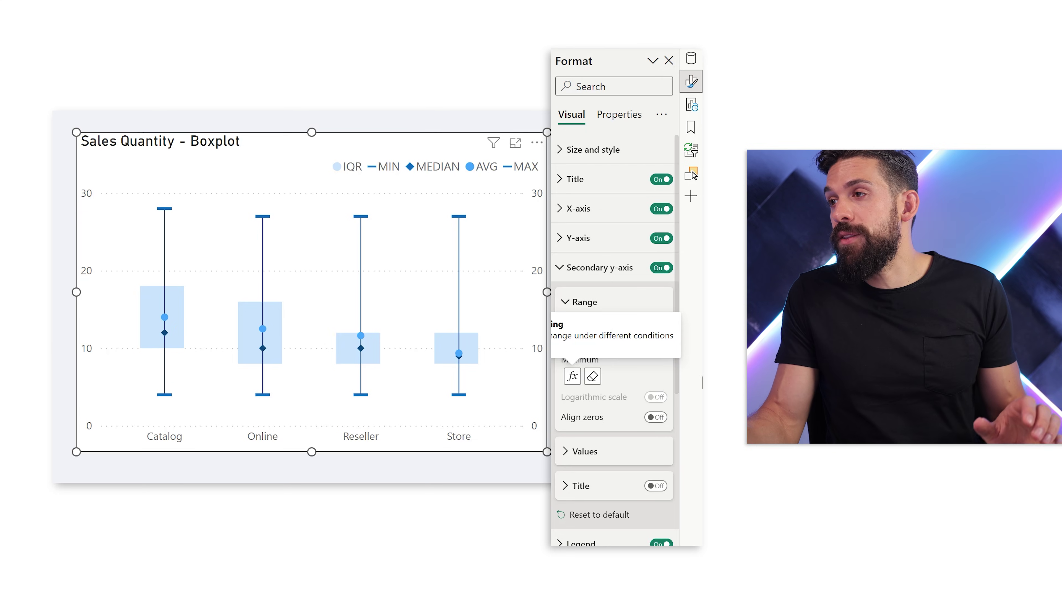
{"action": "left_click", "coordinate": [631, 305]}
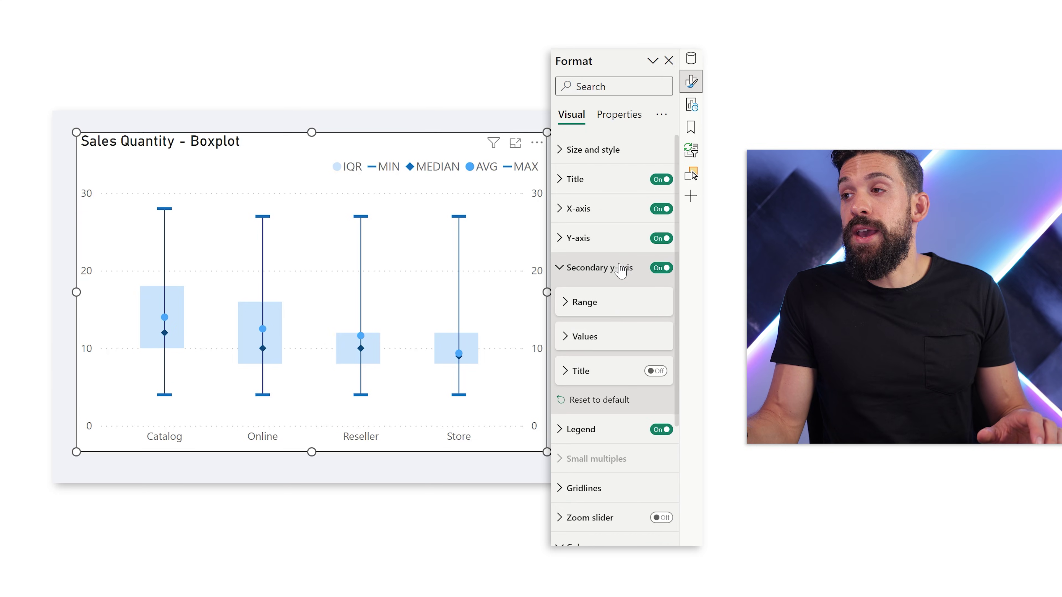
{"action": "left_click", "coordinate": [662, 270]}
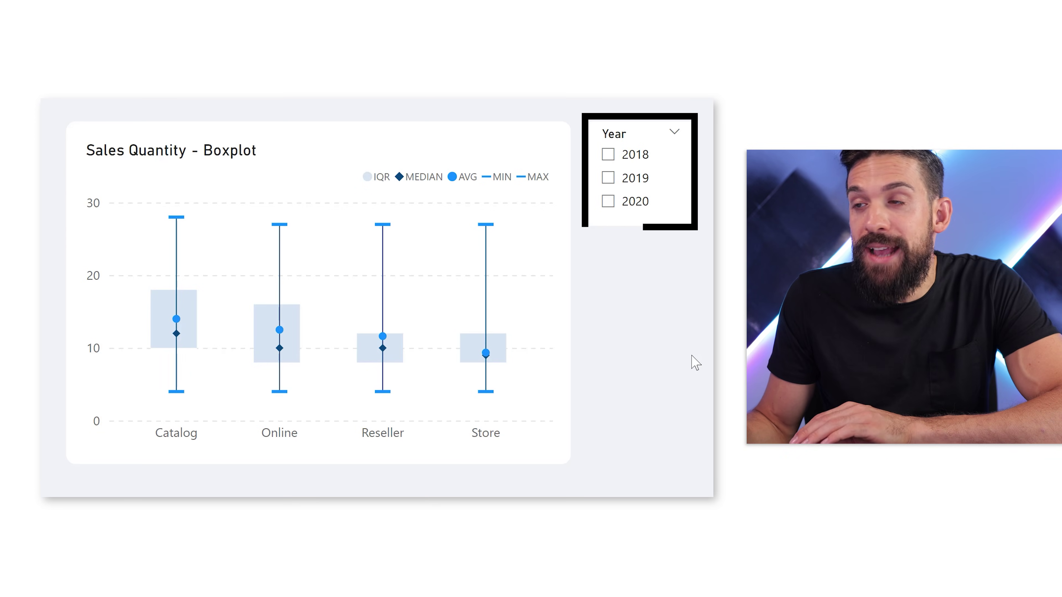
{"action": "left_click", "coordinate": [621, 211]}
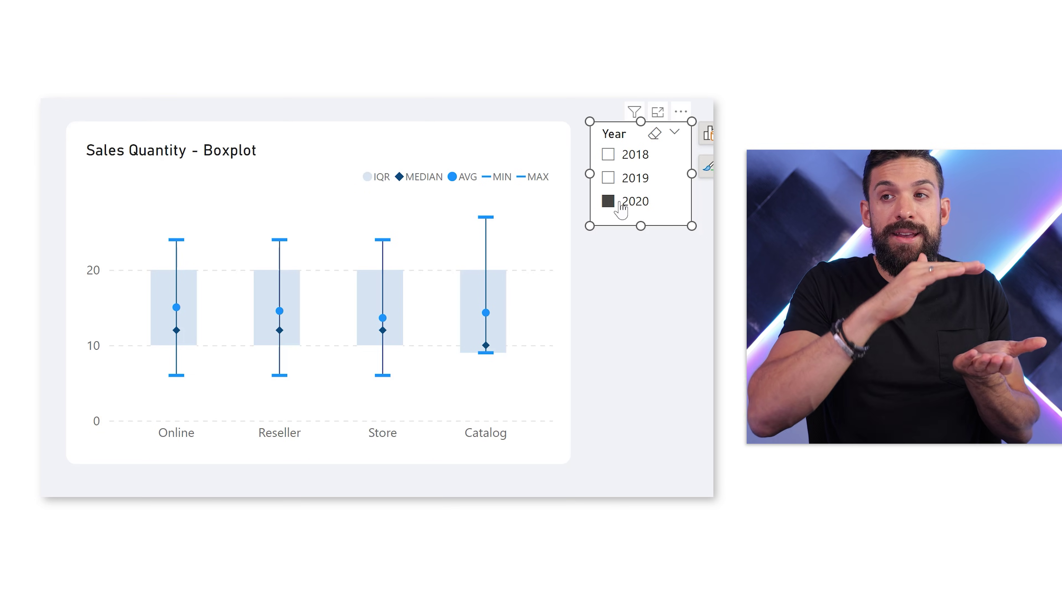
{"action": "left_click", "coordinate": [625, 186]}
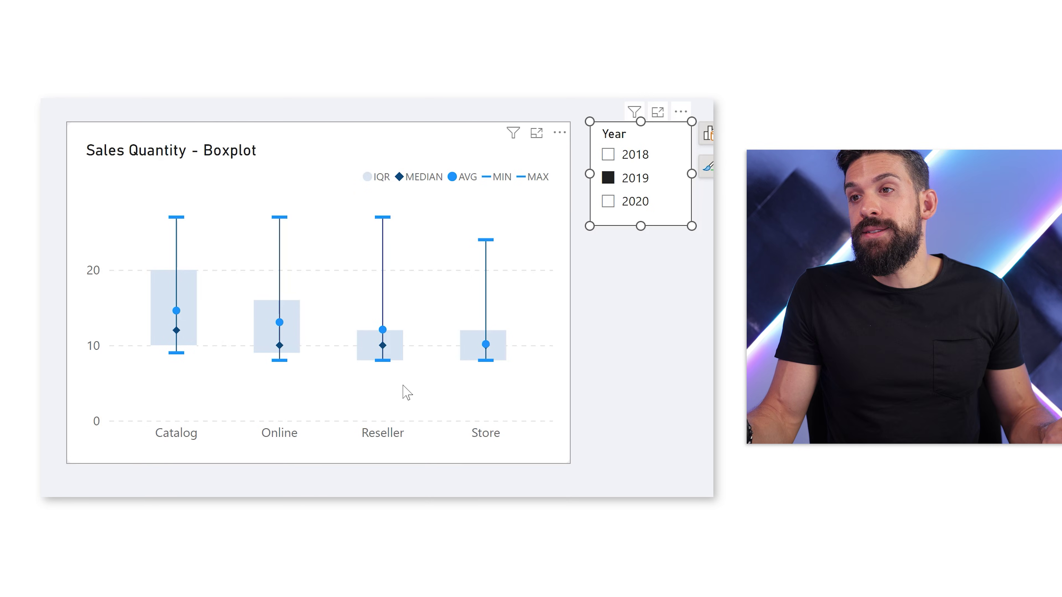
{"action": "mouse_move", "coordinate": [403, 387]}
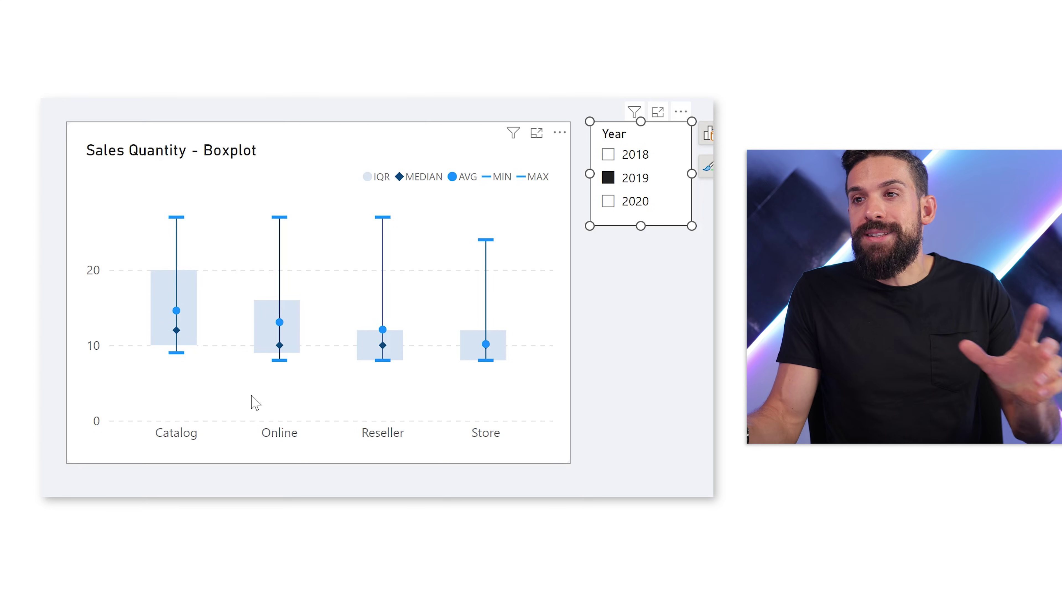
{"action": "mouse_move", "coordinate": [260, 397]}
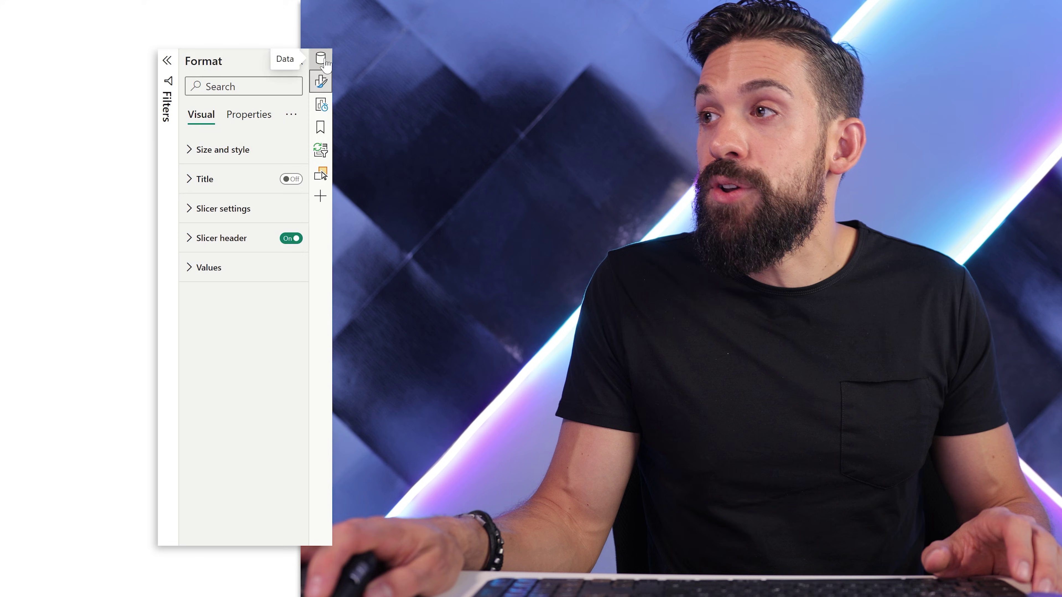
Step: Create the Sales Quantity IQR 25-50 measure as the median minus the 25th percentile
{"action": "left_click", "coordinate": [321, 61]}
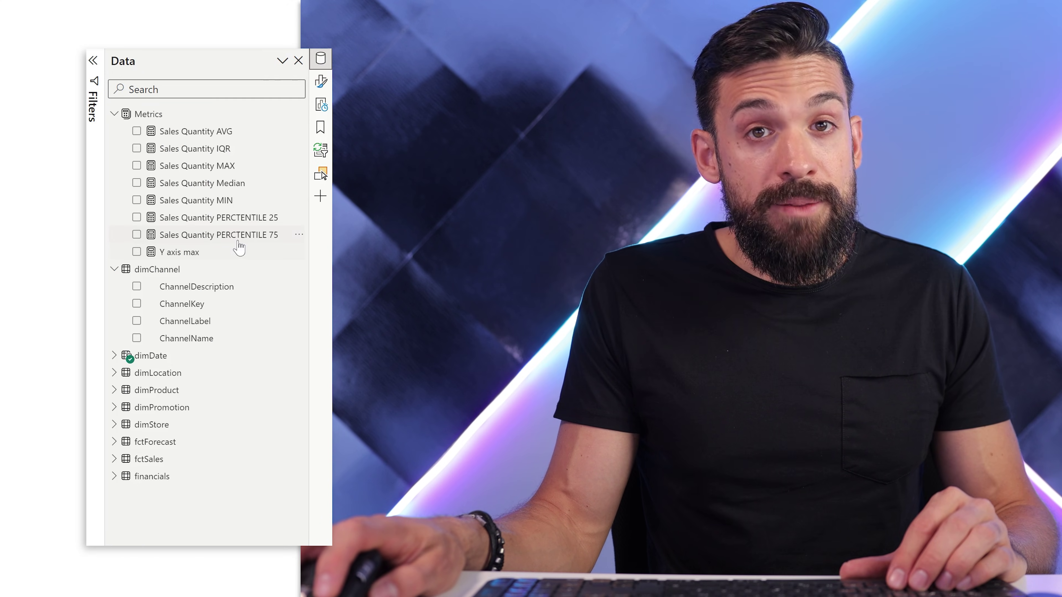
{"action": "left_click", "coordinate": [296, 113]}
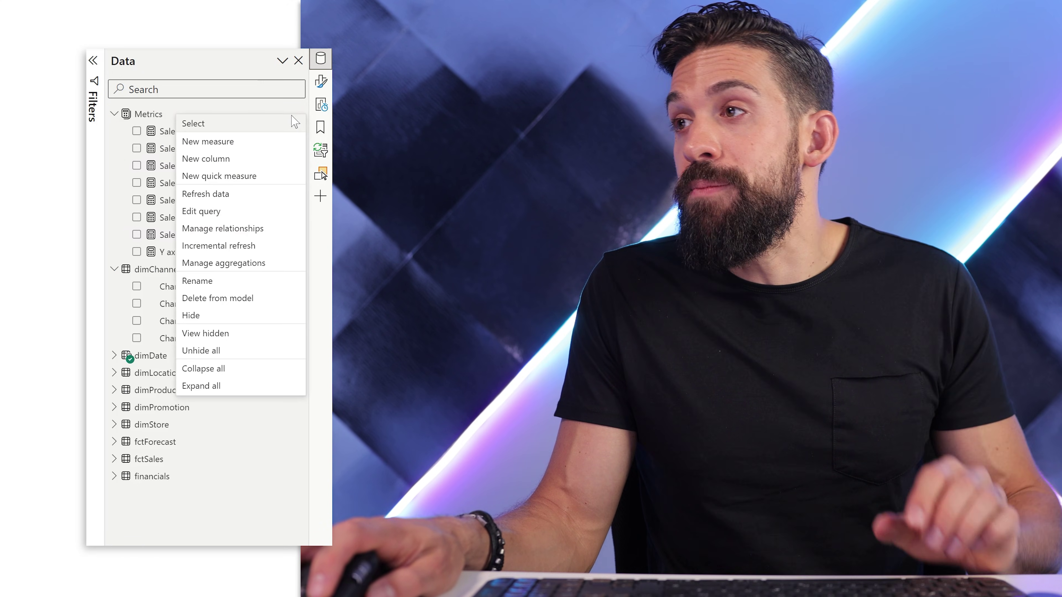
{"action": "left_click", "coordinate": [275, 143]}
{"action": "key", "text": "shift+Home"}
{"action": "type", "text": "Sales"}
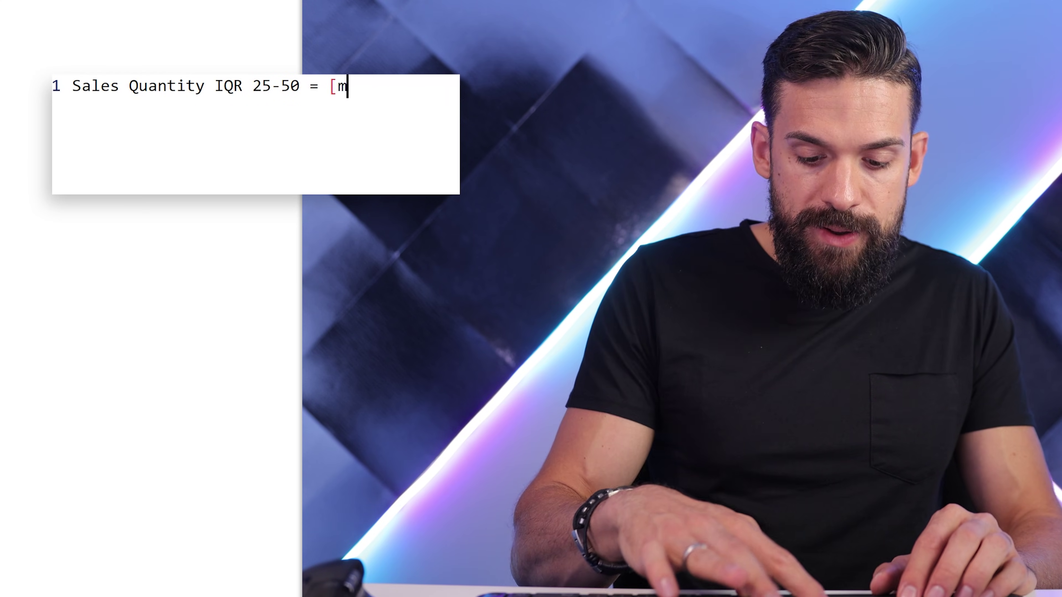
{"action": "type", "text": "ed"}
{"action": "key", "text": "Tab"}
{"action": "type", "text": "- "}
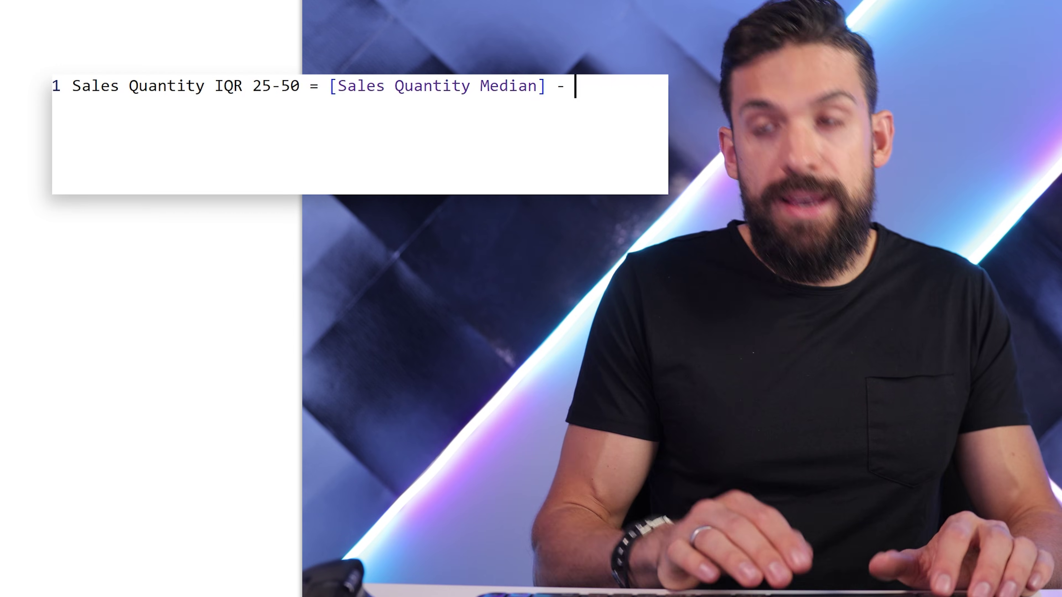
{"action": "type", "text": "[25"}
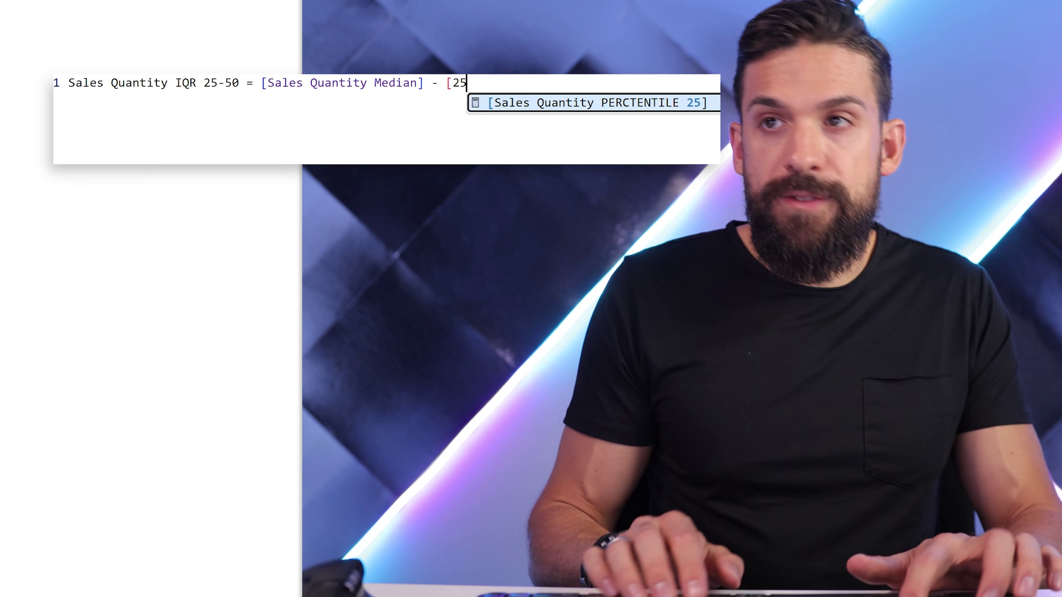
{"action": "key", "text": "Tab"}
{"action": "key", "text": "ctrl+a"}
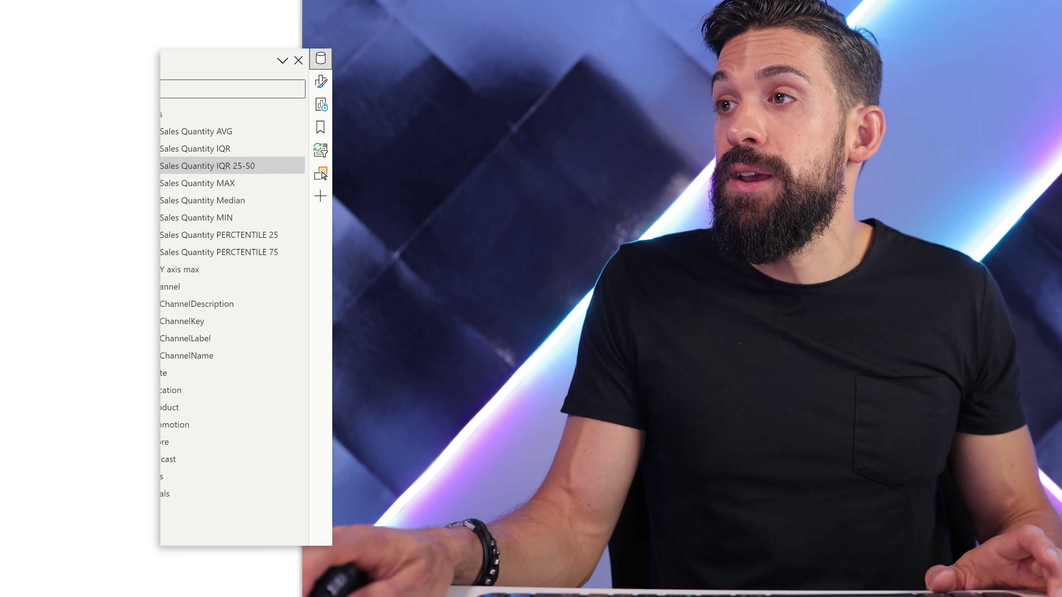
Step: Write Sales Quantity IQR 50-75 as [Sales Quantity PERCENTILE 75] minus the median
{"action": "left_click", "coordinate": [298, 118]}
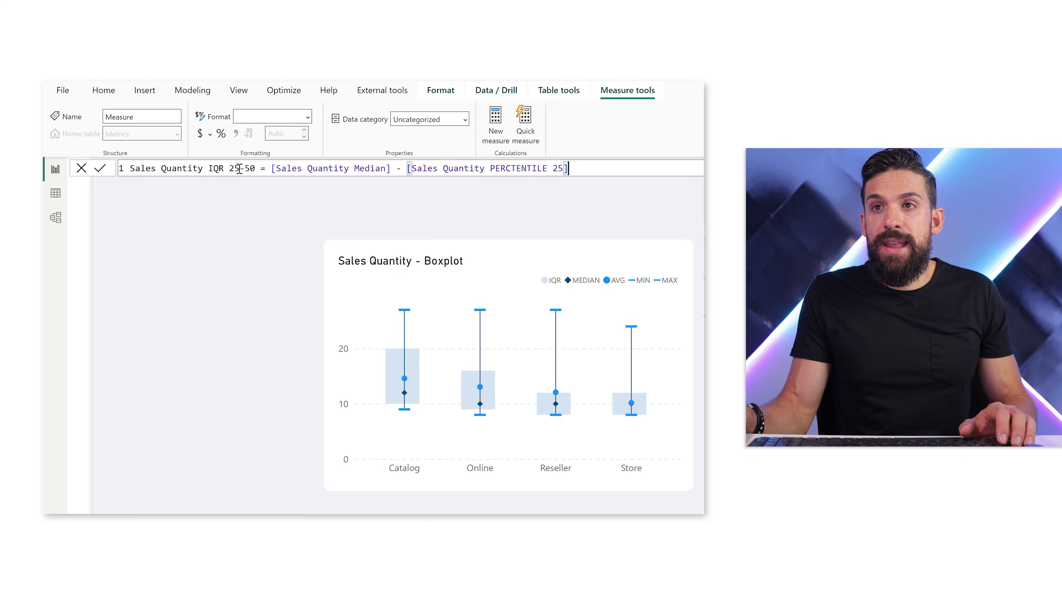
{"action": "double_click", "coordinate": [237, 168]}
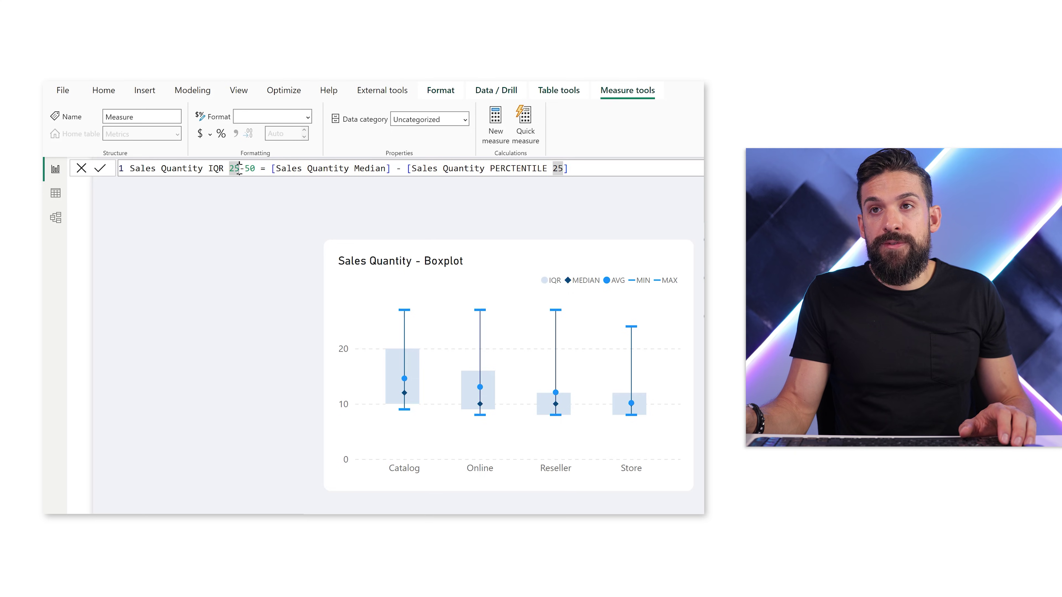
{"action": "type", "text": "50-"}
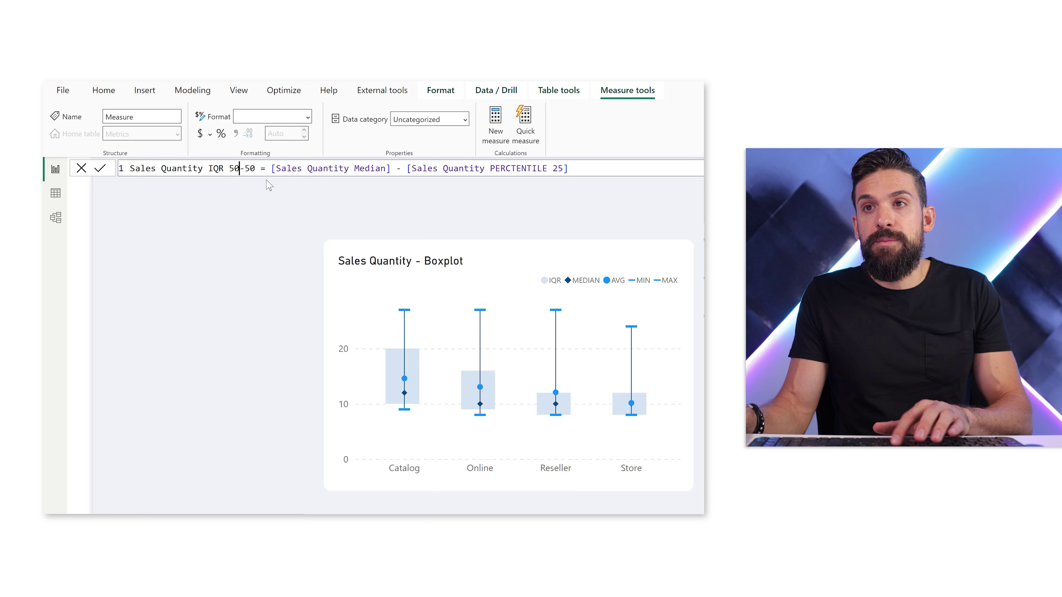
{"action": "type", "text": "75"}
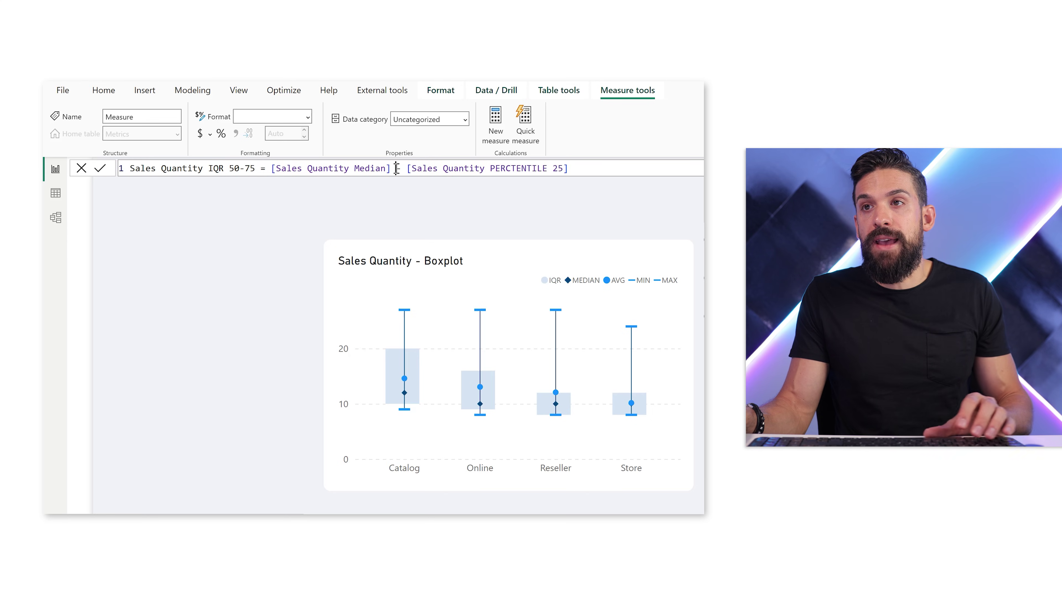
{"action": "left_click_drag", "start_coordinate": [394, 168], "coordinate": [604, 190]}
{"action": "key", "text": "BackSpace"}
{"action": "left_click", "coordinate": [274, 169]}
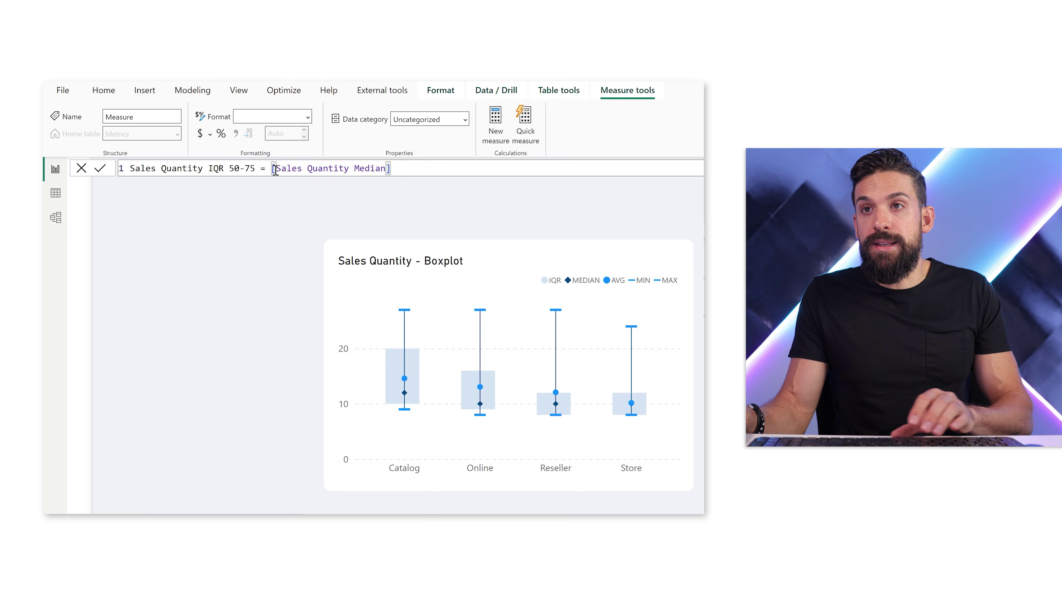
{"action": "type", "text": "[Sales Quantity PERCENTILE 75] -"}
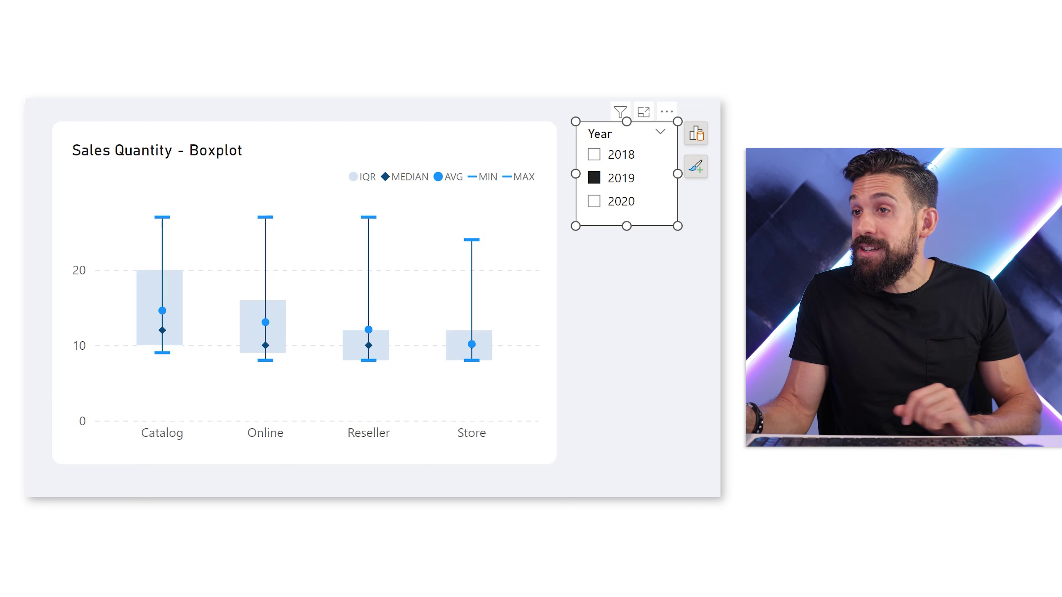
Step: Replace the IQR column series with Sales Quantity IQR 25-50 and IQR 50-75 stacked
{"action": "left_click", "coordinate": [481, 203]}
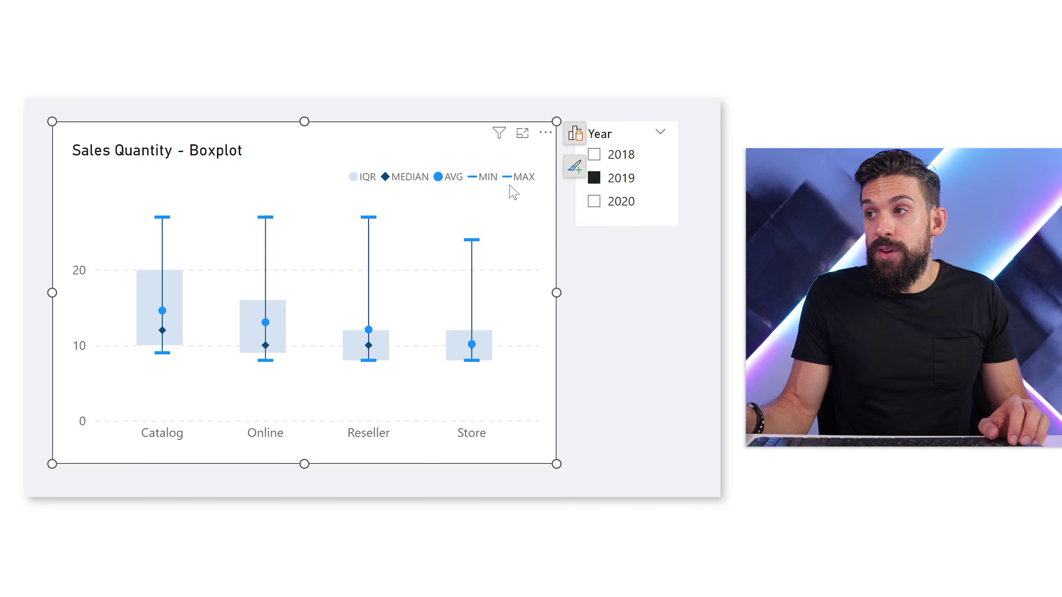
{"action": "left_click", "coordinate": [574, 134]}
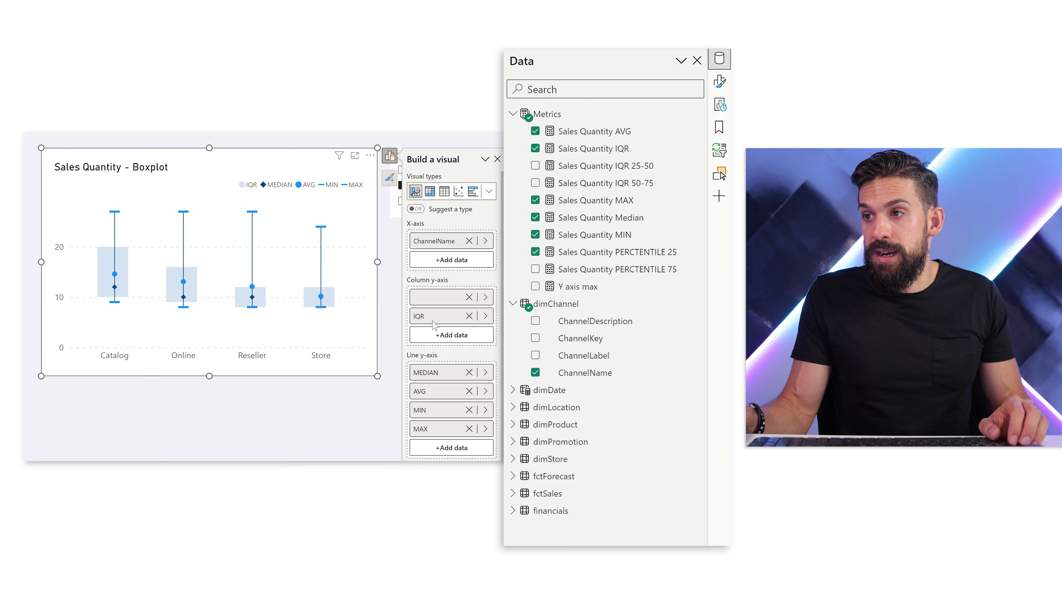
{"action": "left_click", "coordinate": [469, 316]}
{"action": "left_click_drag", "start_coordinate": [618, 170], "coordinate": [476, 319]}
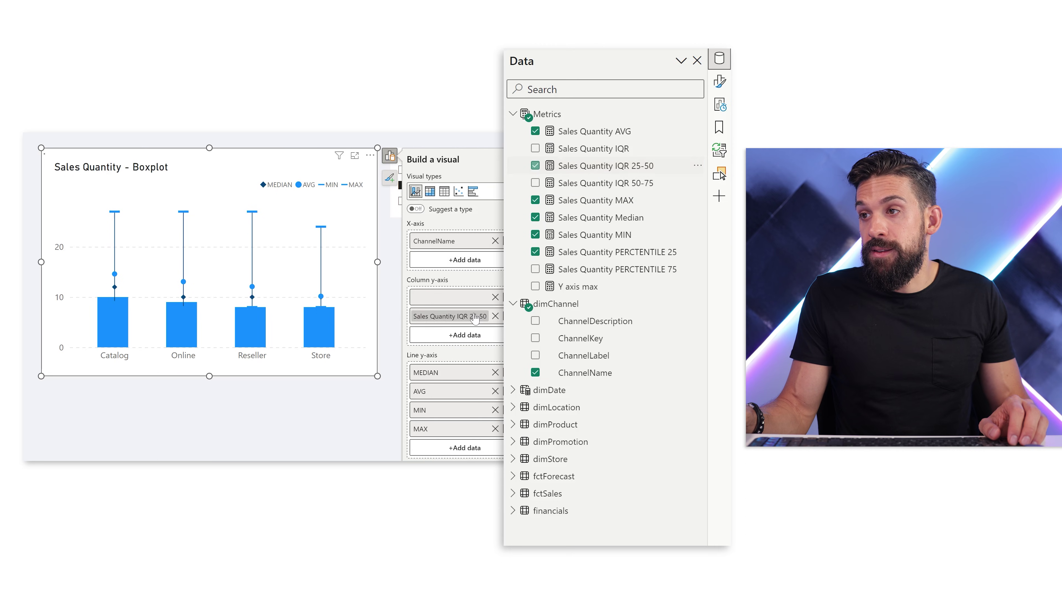
{"action": "left_click_drag", "start_coordinate": [606, 183], "coordinate": [470, 338]}
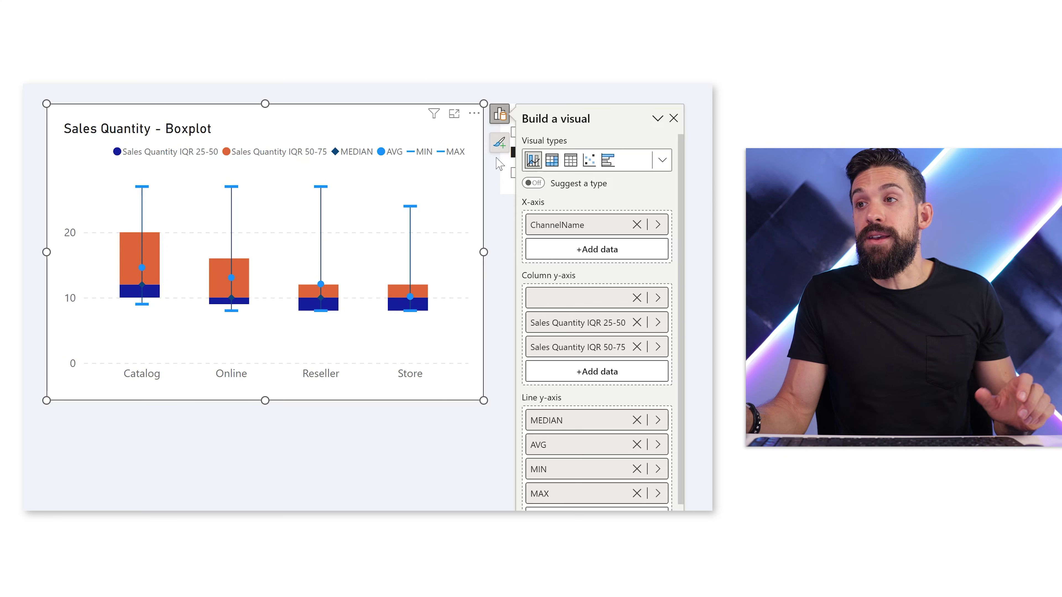
Step: Colour the IQR 25-50 and IQR 50-75 columns with light blue swatches
{"action": "left_click", "coordinate": [499, 142]}
{"action": "left_click", "coordinate": [720, 82]}
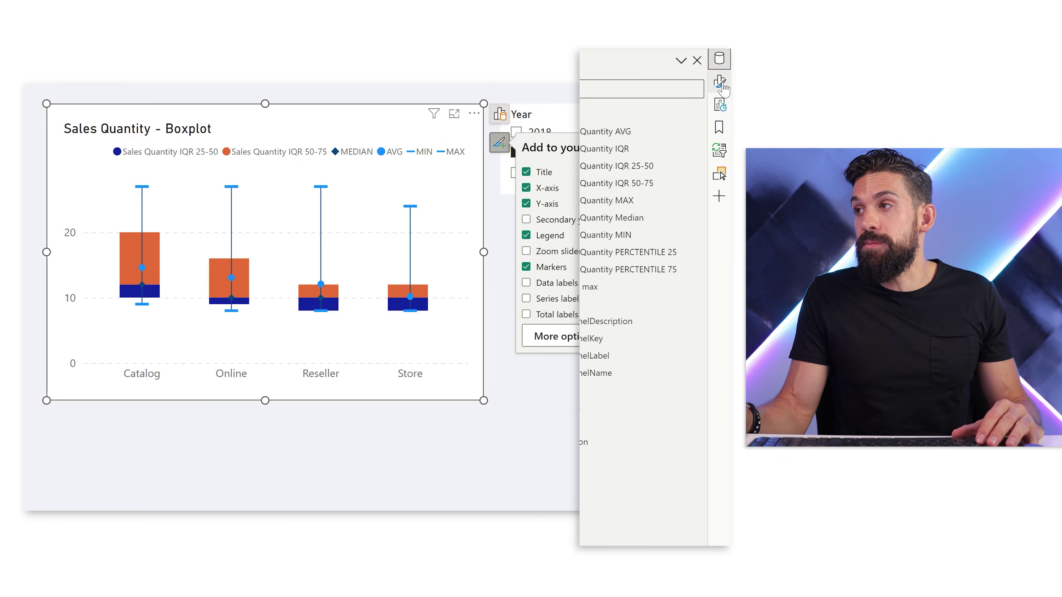
{"action": "left_click", "coordinate": [619, 413]}
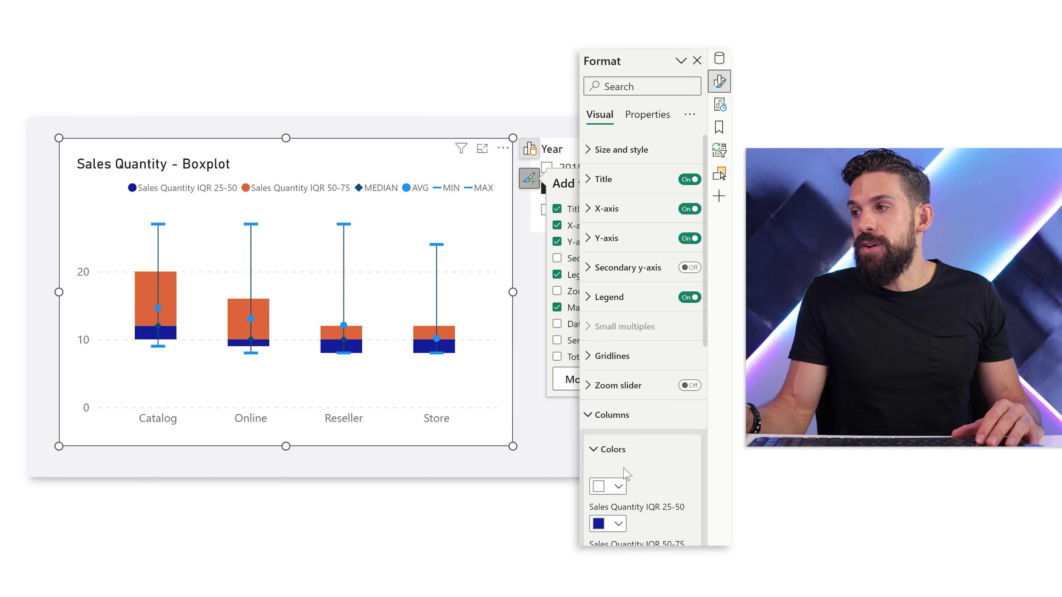
{"action": "scroll", "coordinate": [626, 474], "scroll_direction": "down", "scroll_amount": 5}
{"action": "left_click", "coordinate": [618, 291]}
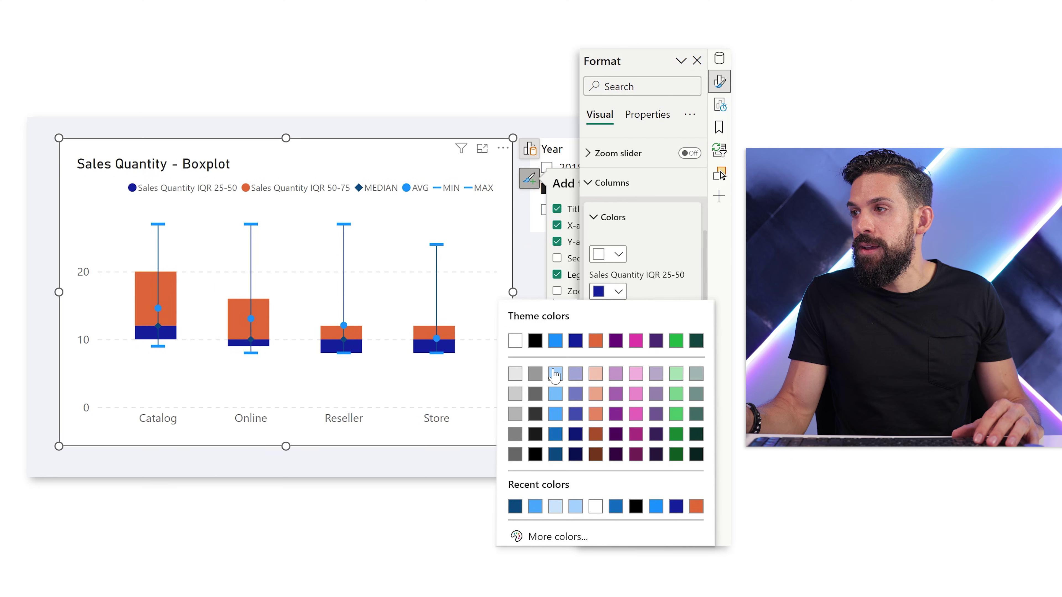
{"action": "left_click", "coordinate": [555, 507]}
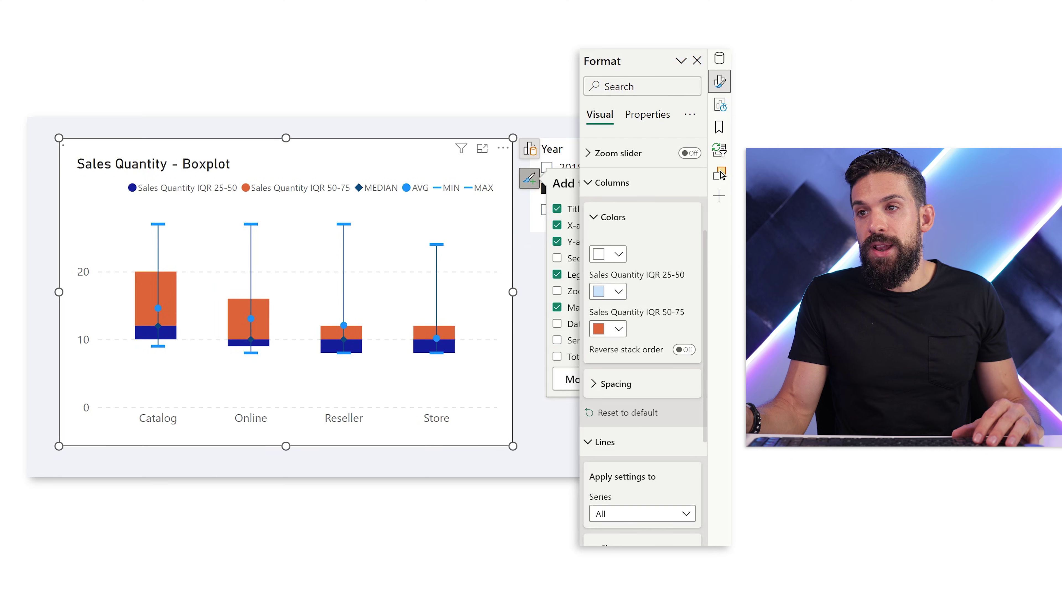
{"action": "left_click", "coordinate": [601, 333]}
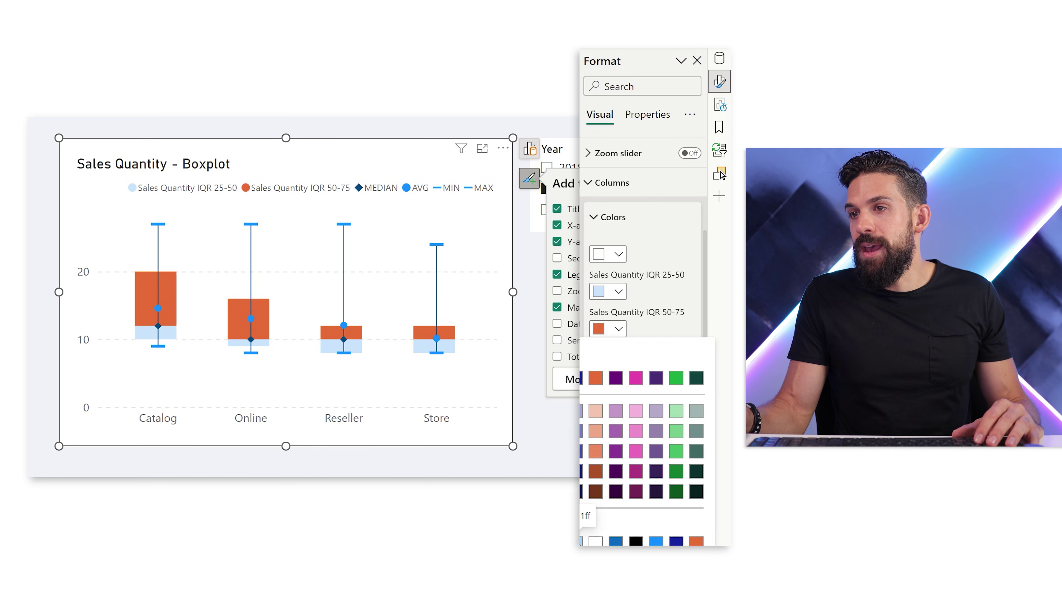
{"action": "left_click", "coordinate": [579, 545]}
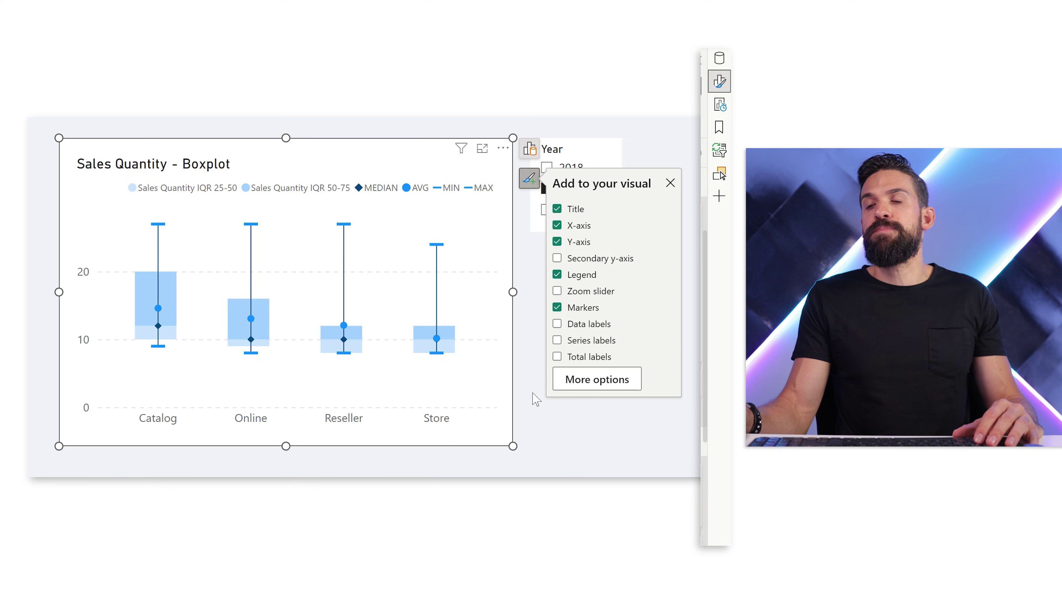
Step: Strip 'Sales Quantity ' from the IQR 25-50 series name, then begin renaming IQR 50-75
{"action": "left_click", "coordinate": [531, 149]}
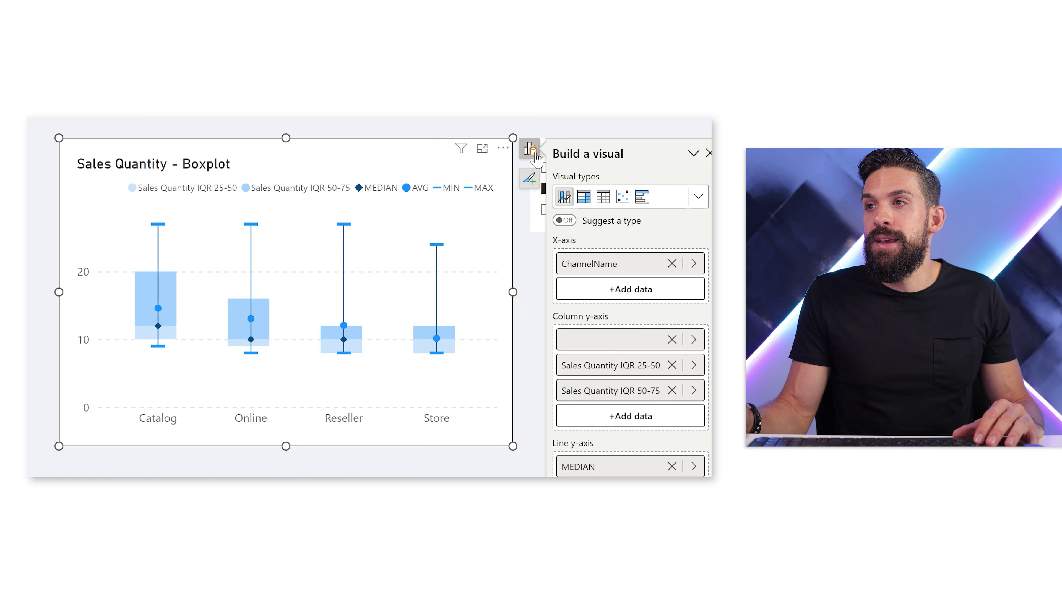
{"action": "double_click", "coordinate": [604, 317]}
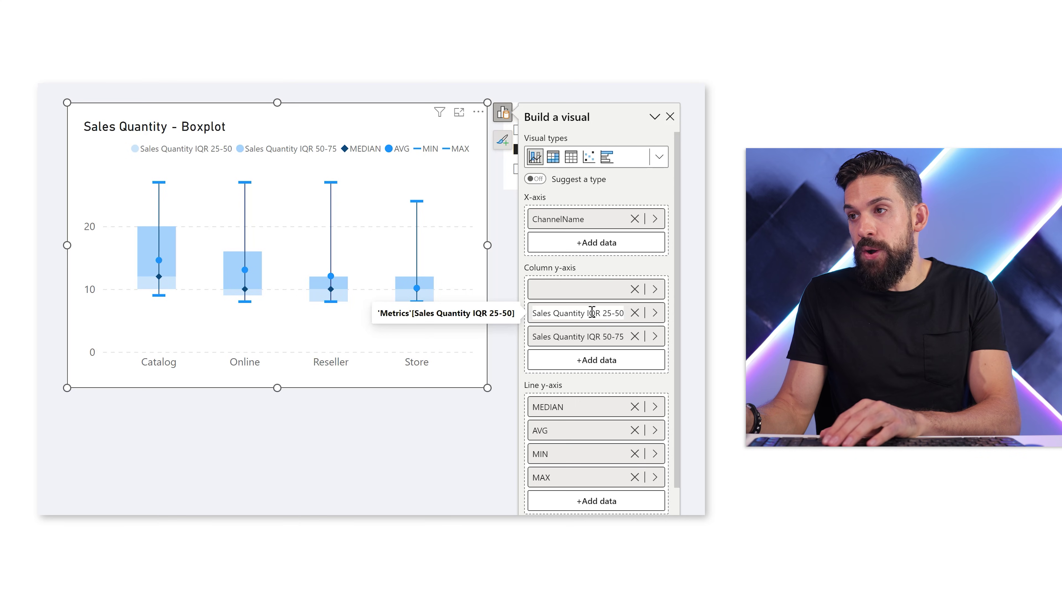
{"action": "left_click_drag", "start_coordinate": [588, 314], "coordinate": [427, 314]}
{"action": "key", "text": "BackSpace"}
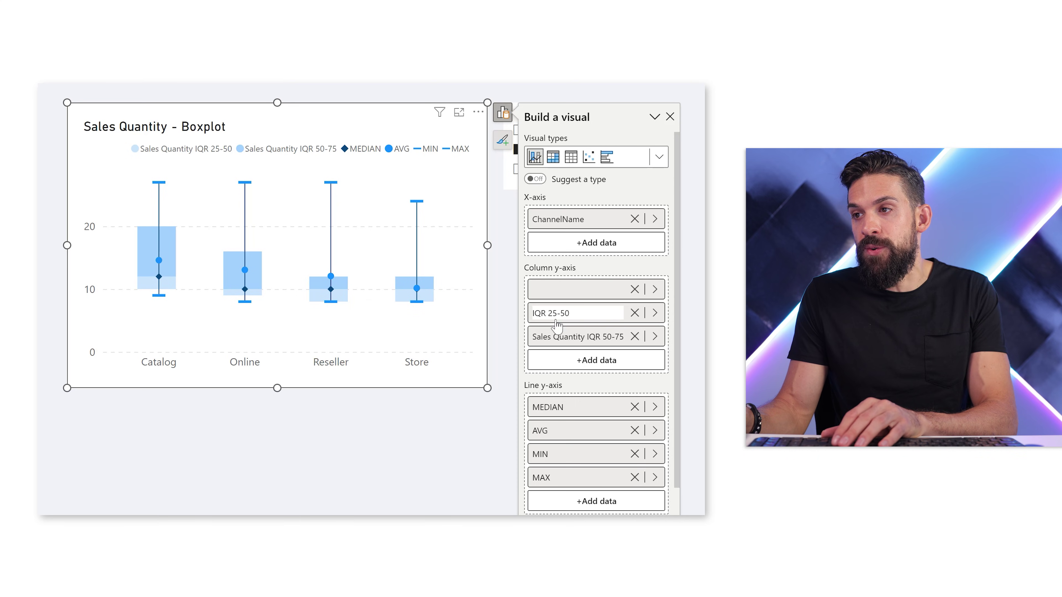
{"action": "left_click", "coordinate": [549, 343]}
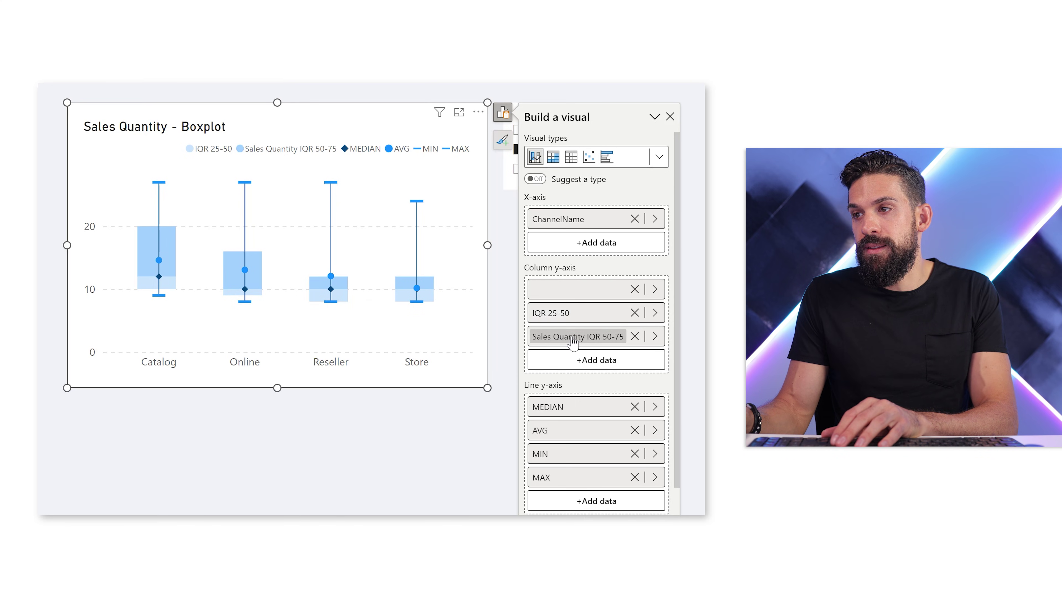
{"action": "left_click", "coordinate": [594, 345]}
{"action": "double_click", "coordinate": [593, 346]}
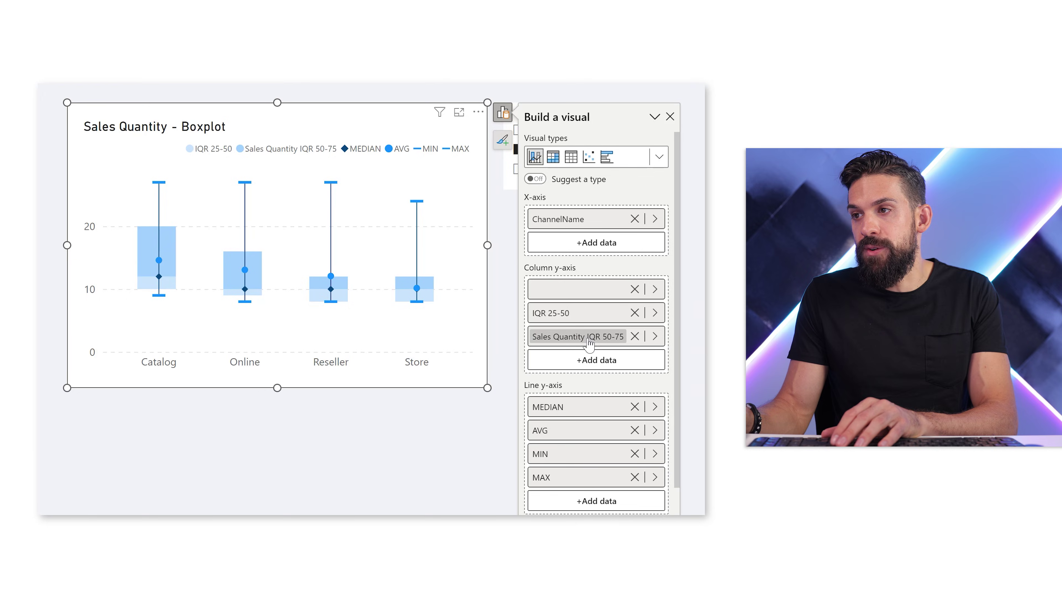